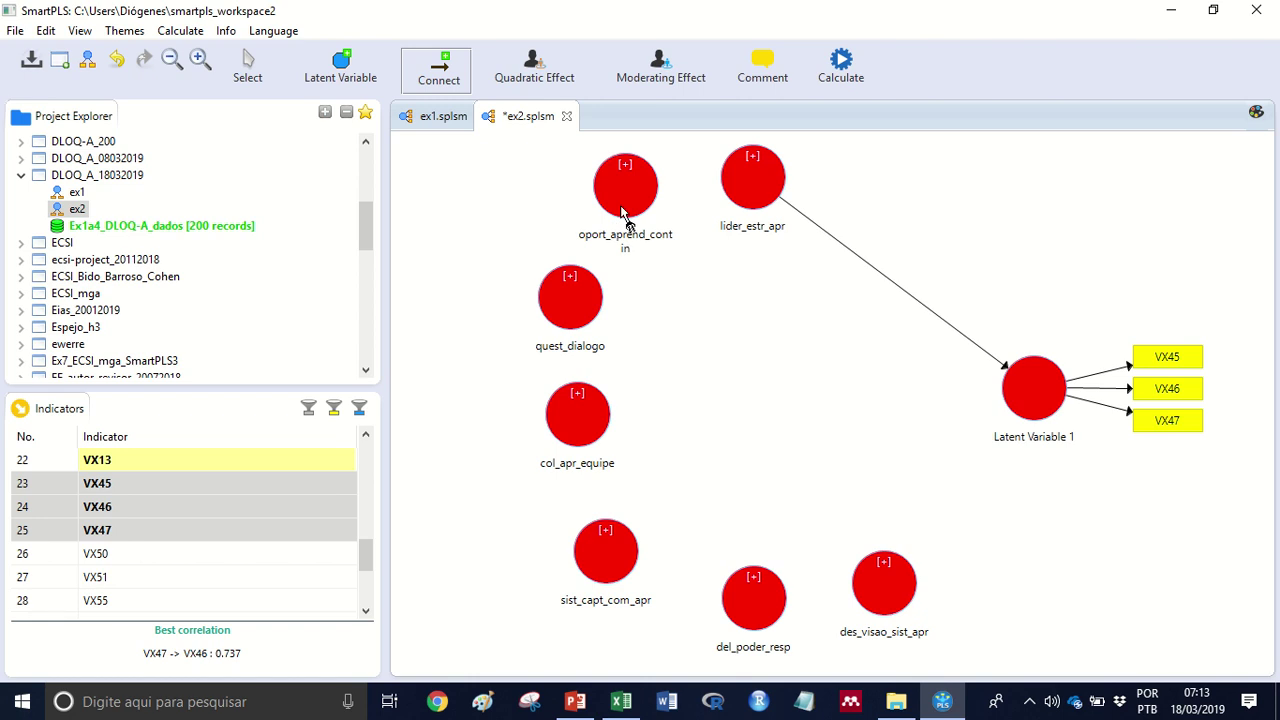
- Connect the oport_aprend_contin, quest_dialogo, col_apr_equipe, sist_capt_com_apr, del_poder_resp and des_visao_sist_apr constructs to Latent Variable 1
left_click(622, 208)
left_click(1030, 400)
left_click(581, 318)
left_click(997, 366)
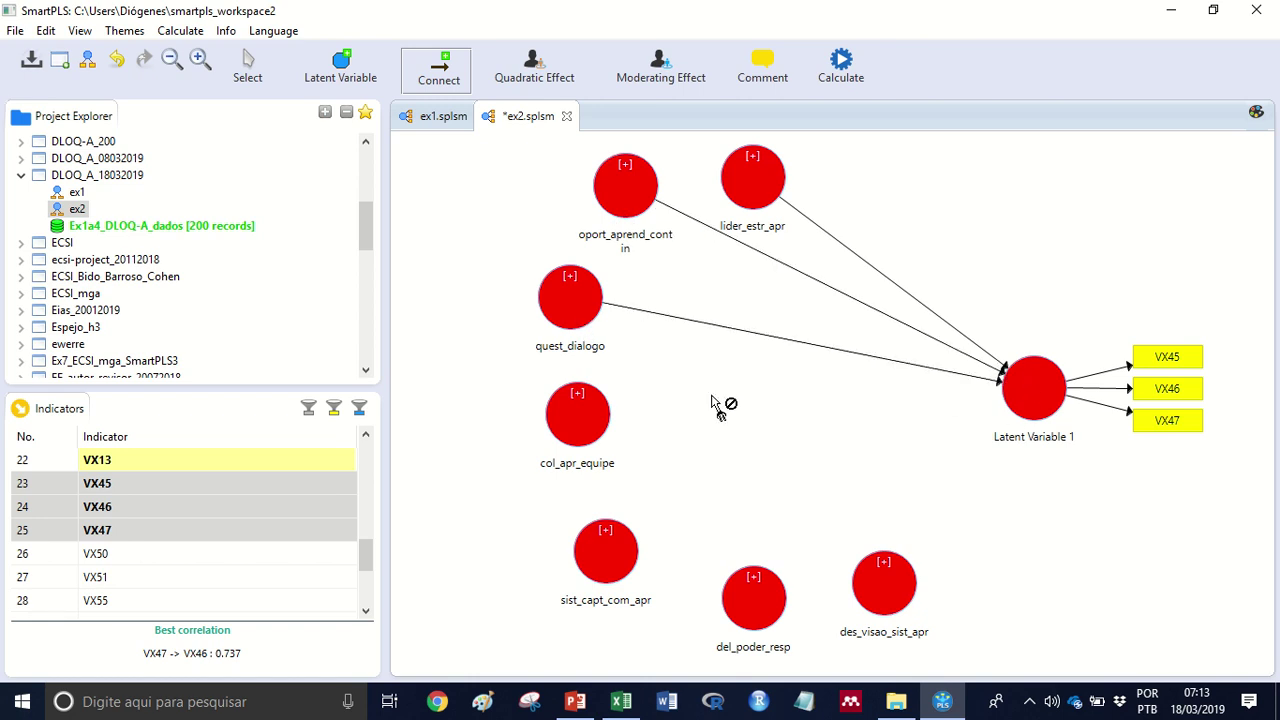
left_click(583, 414)
left_click(1045, 395)
left_click(612, 550)
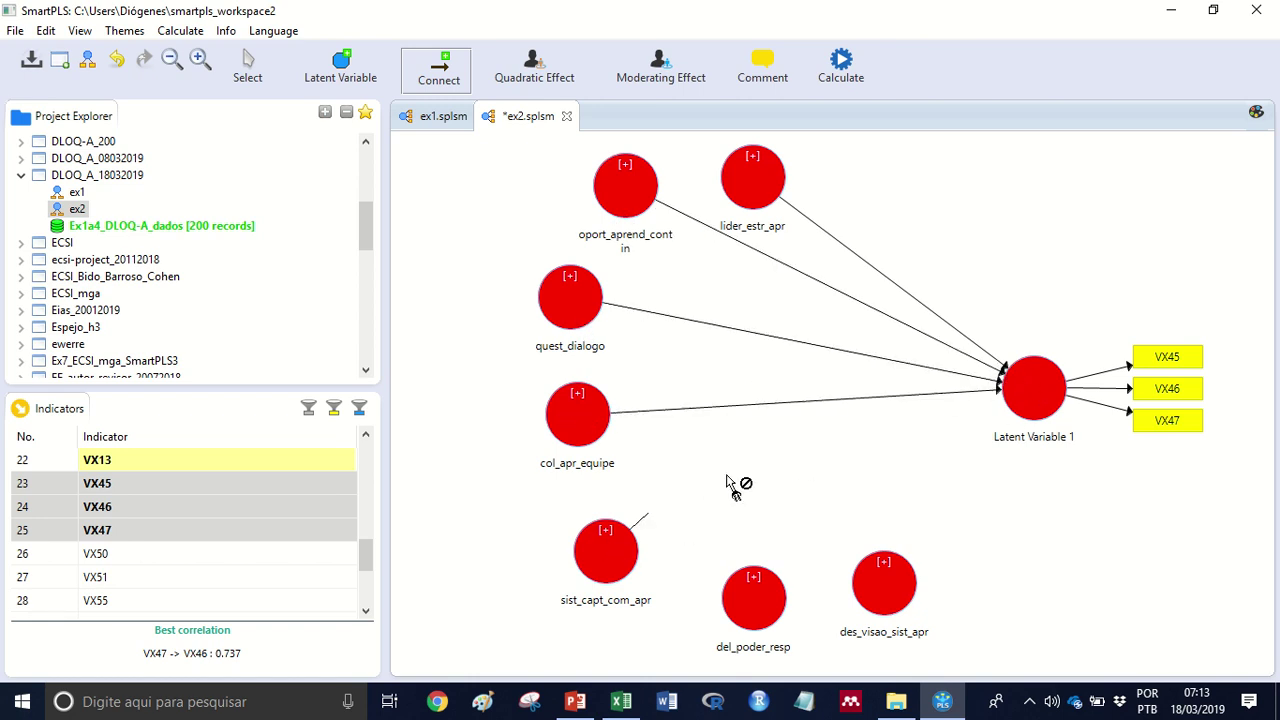
left_click(1002, 412)
left_click(778, 588)
left_click(1020, 418)
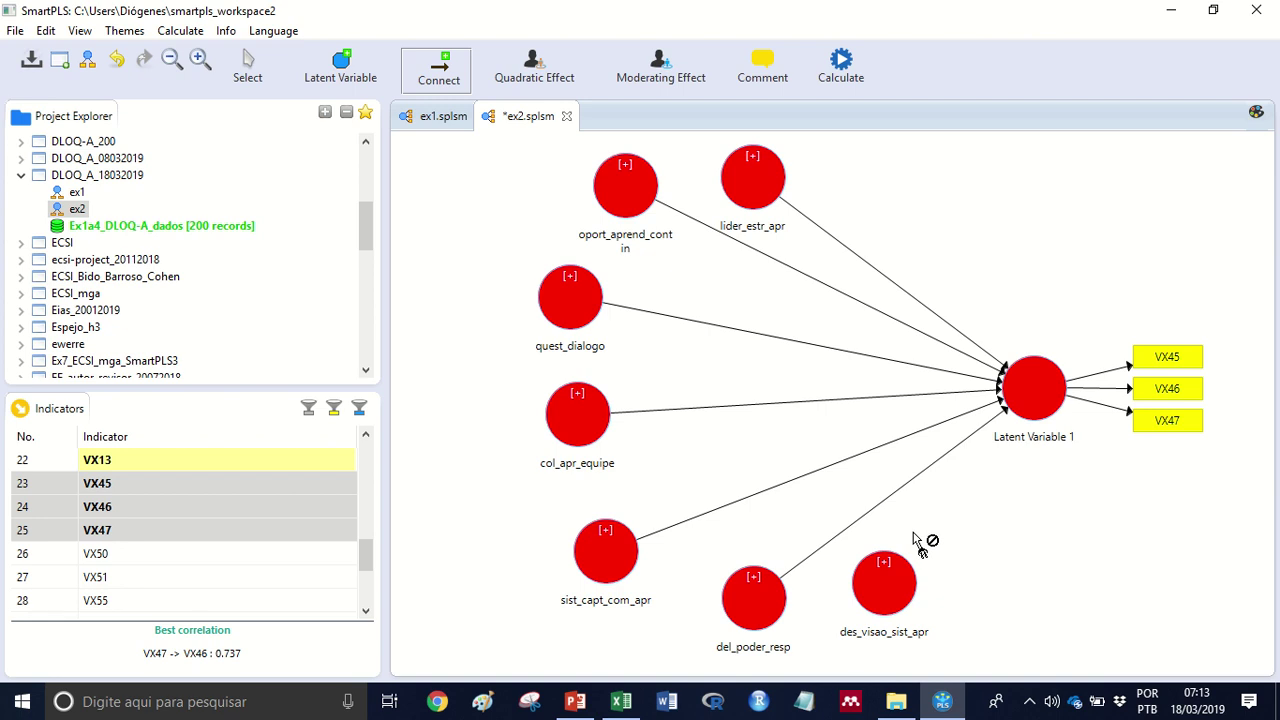
left_click(897, 566)
left_click(1019, 434)
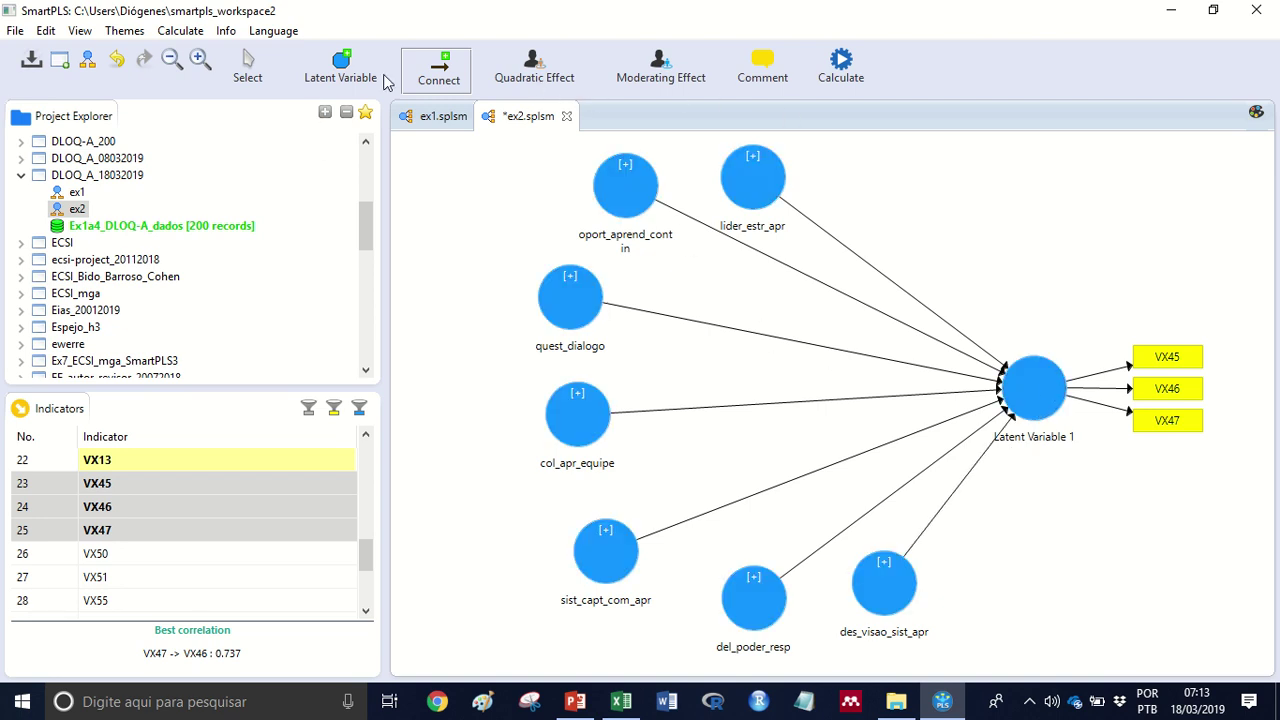
- Rename Latent Variable 1 as desemp_financ and save the ex2 model
left_click(248, 70)
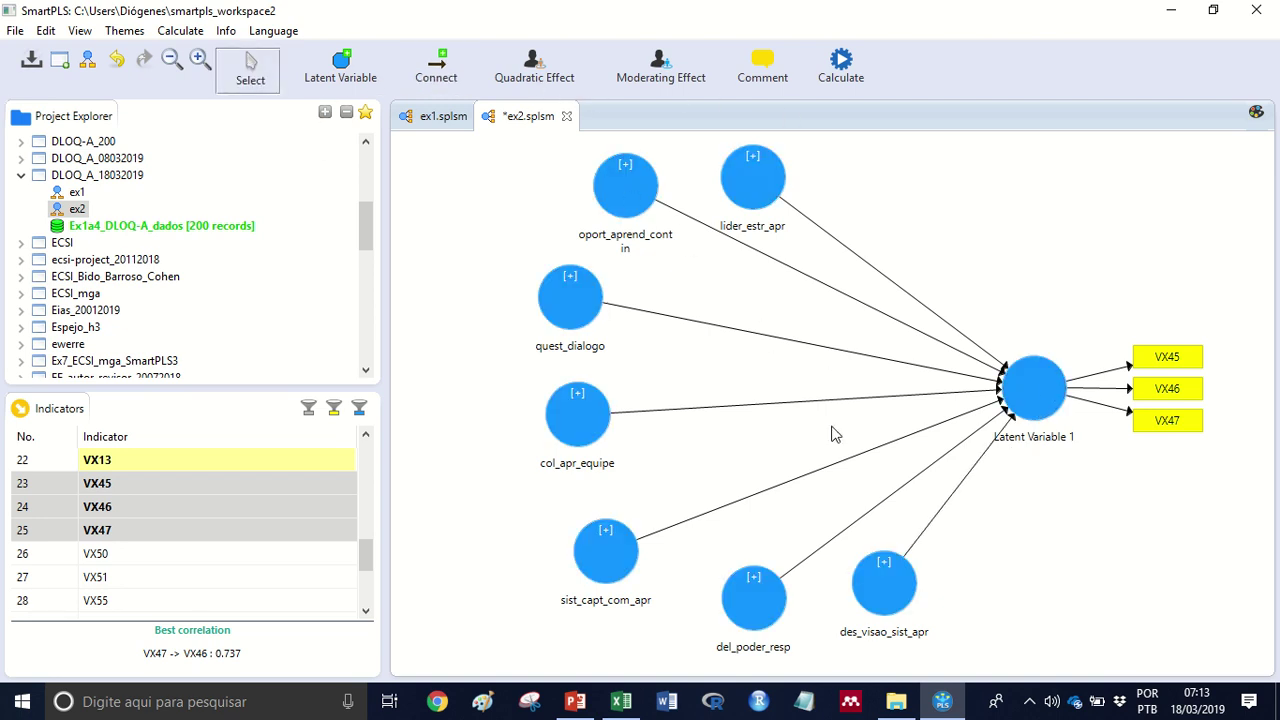
right_click(1035, 400)
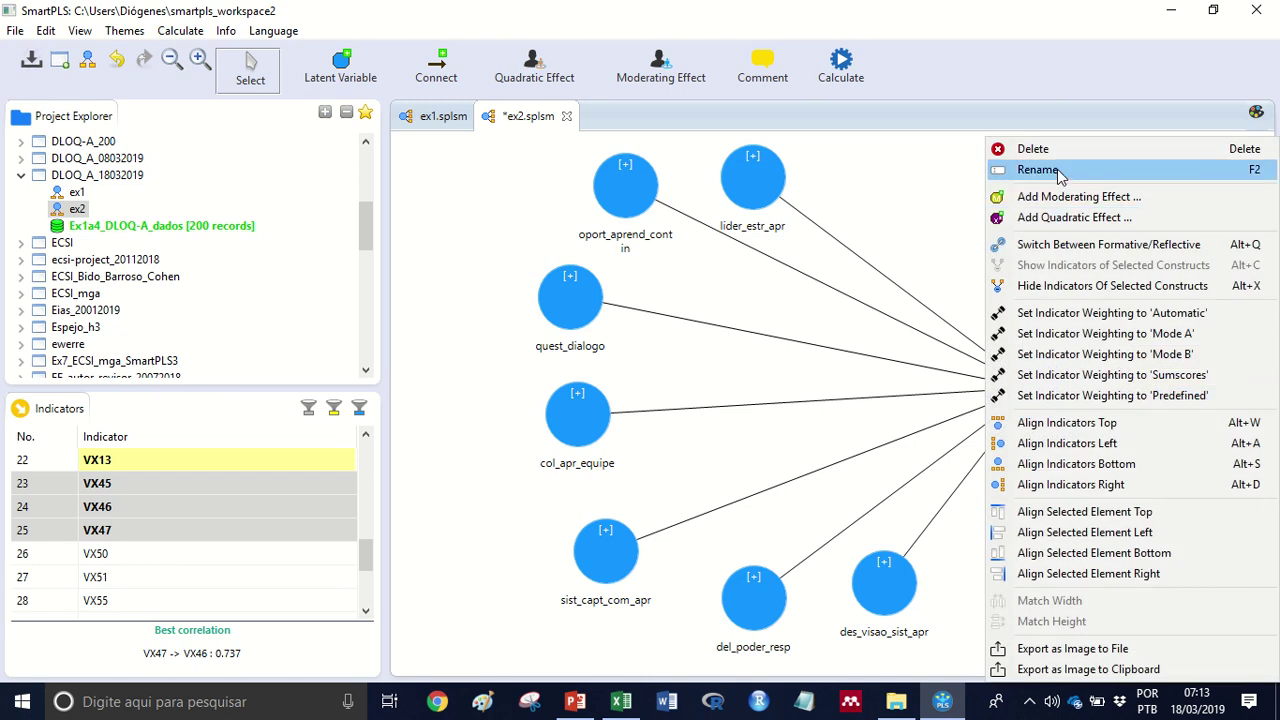
left_click(1010, 168)
type("desemp_financ")
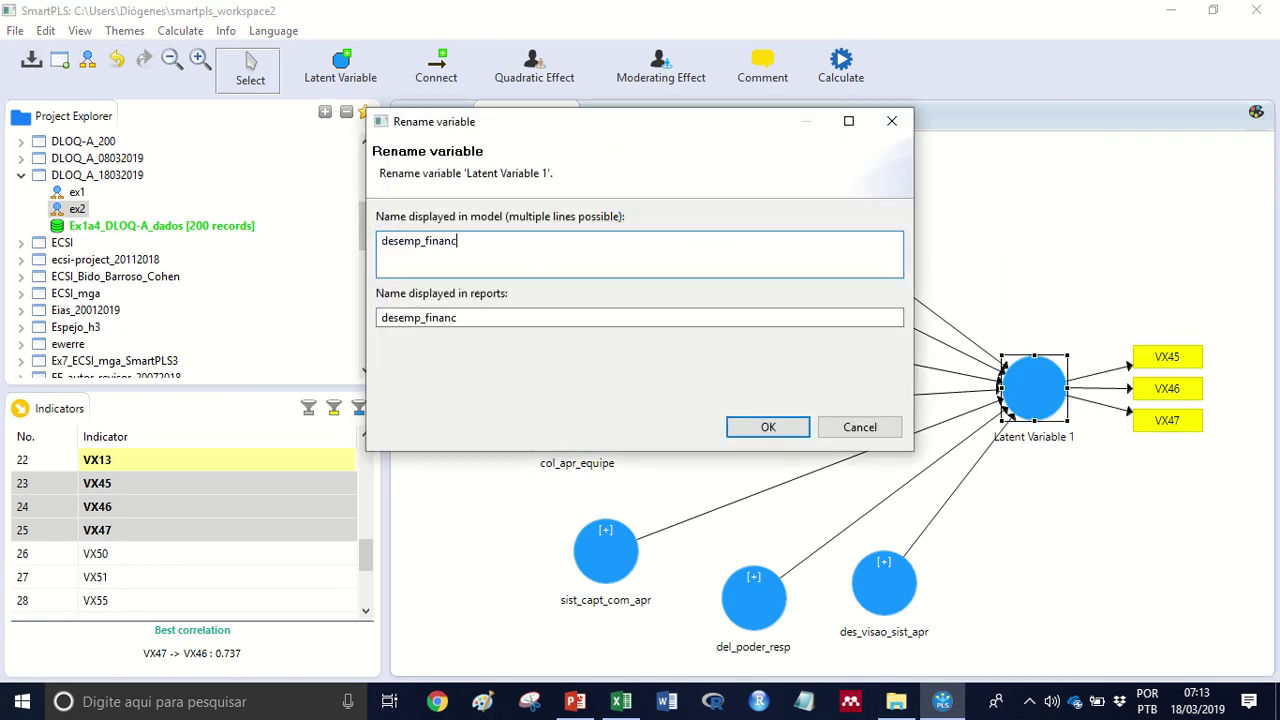
left_click(767, 425)
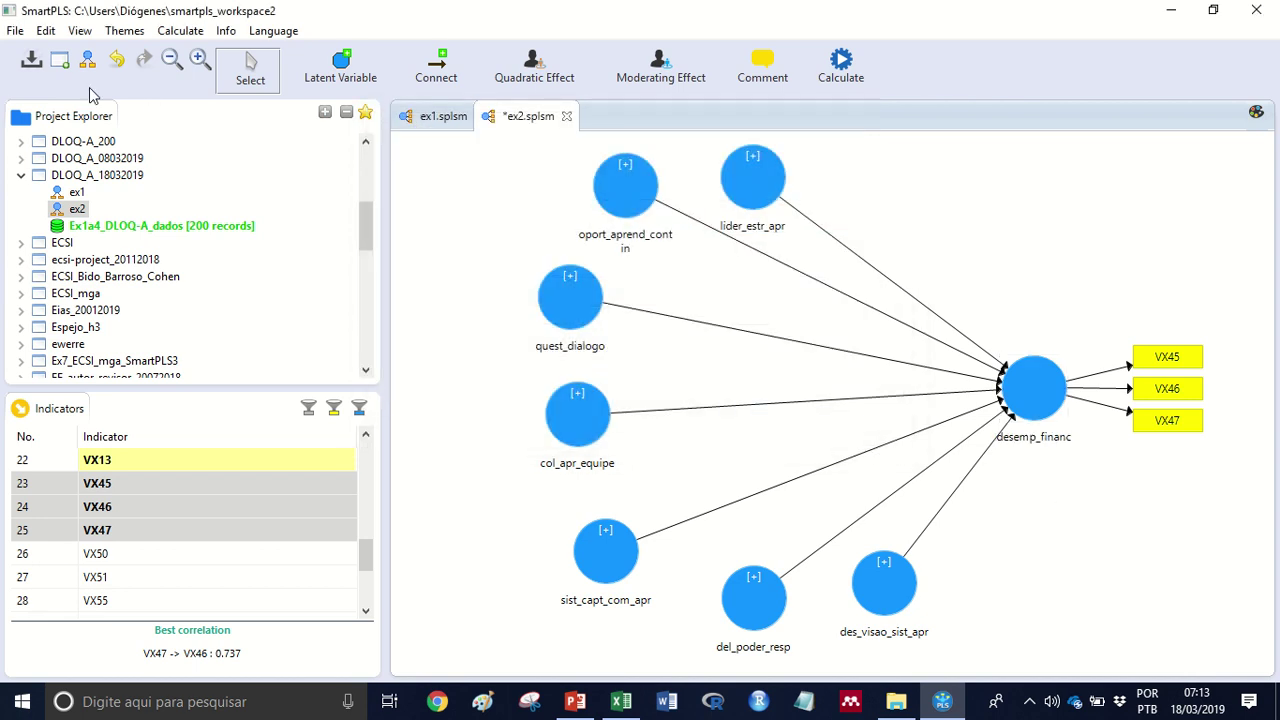
left_click(31, 60)
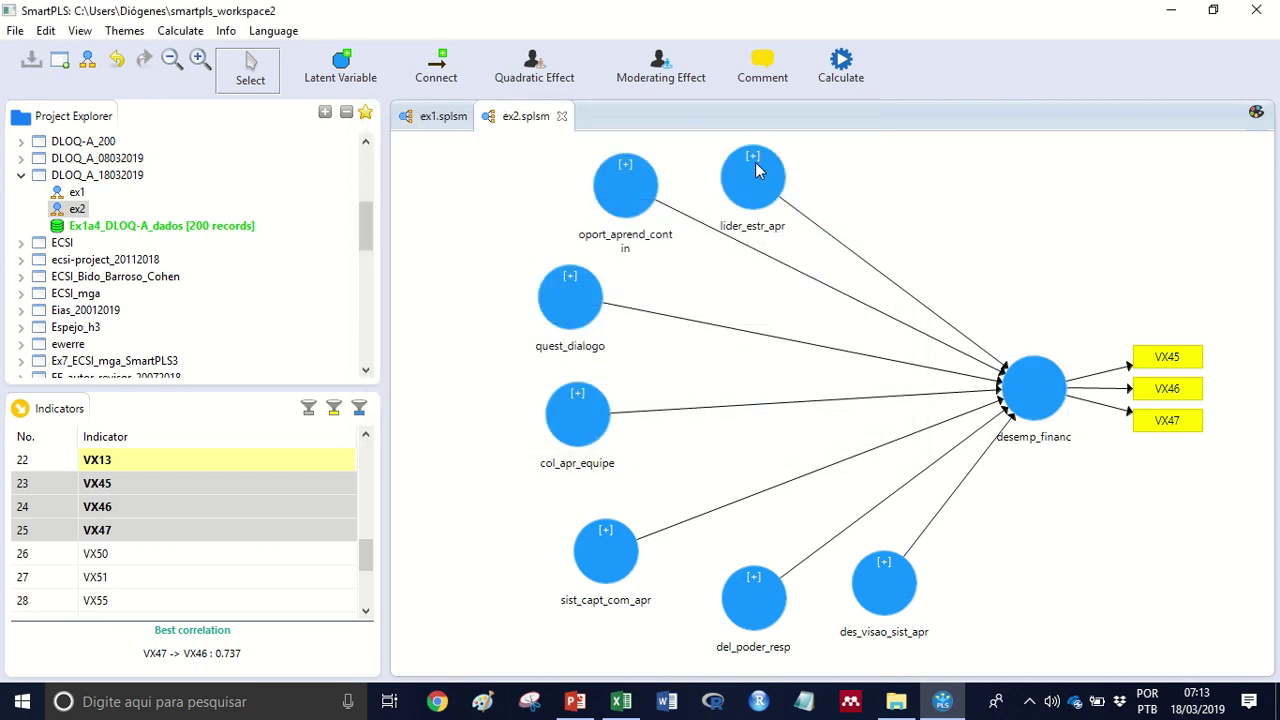
- Run the PLS Algorithm on the ex2 model and open its full report
left_click(838, 66)
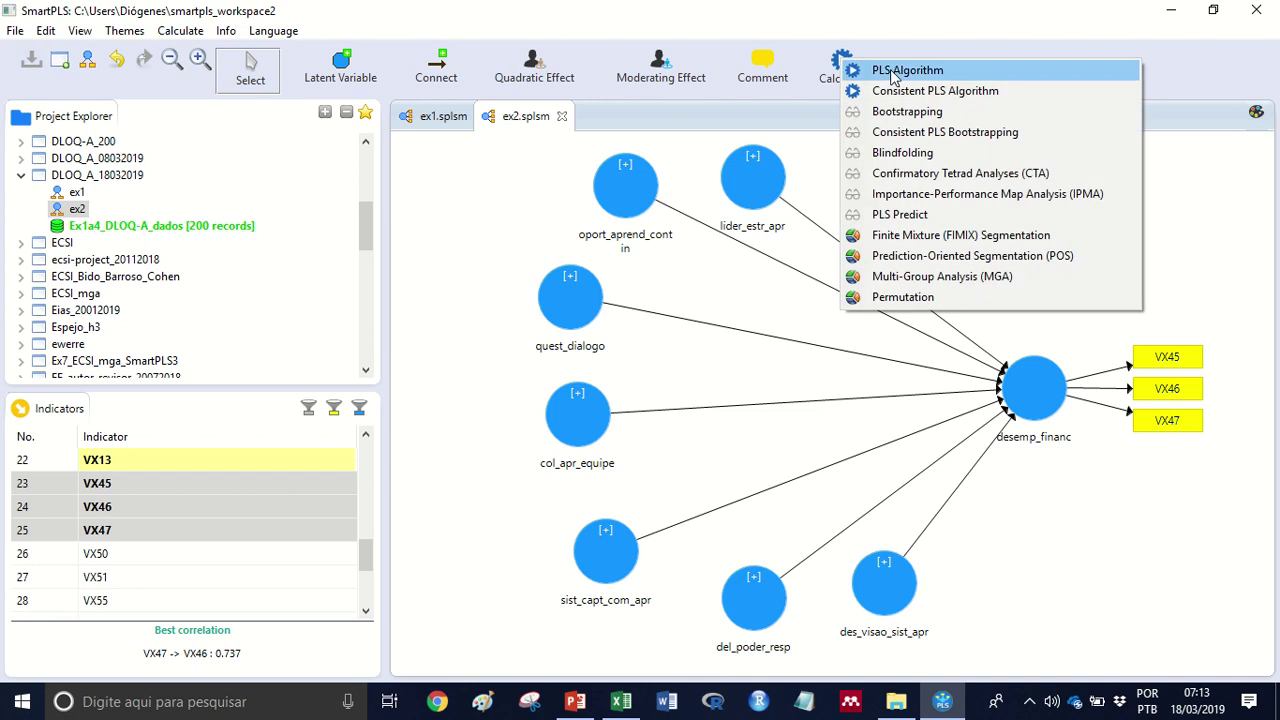
left_click(872, 70)
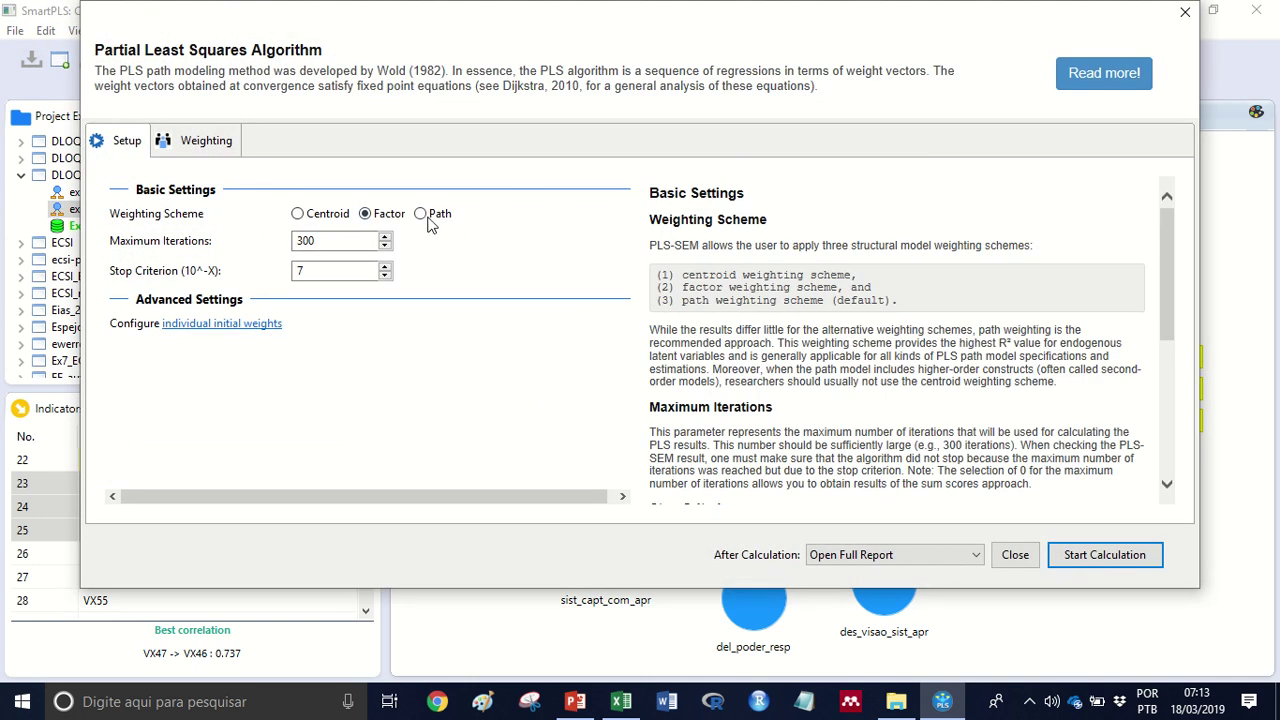
left_click(1100, 555)
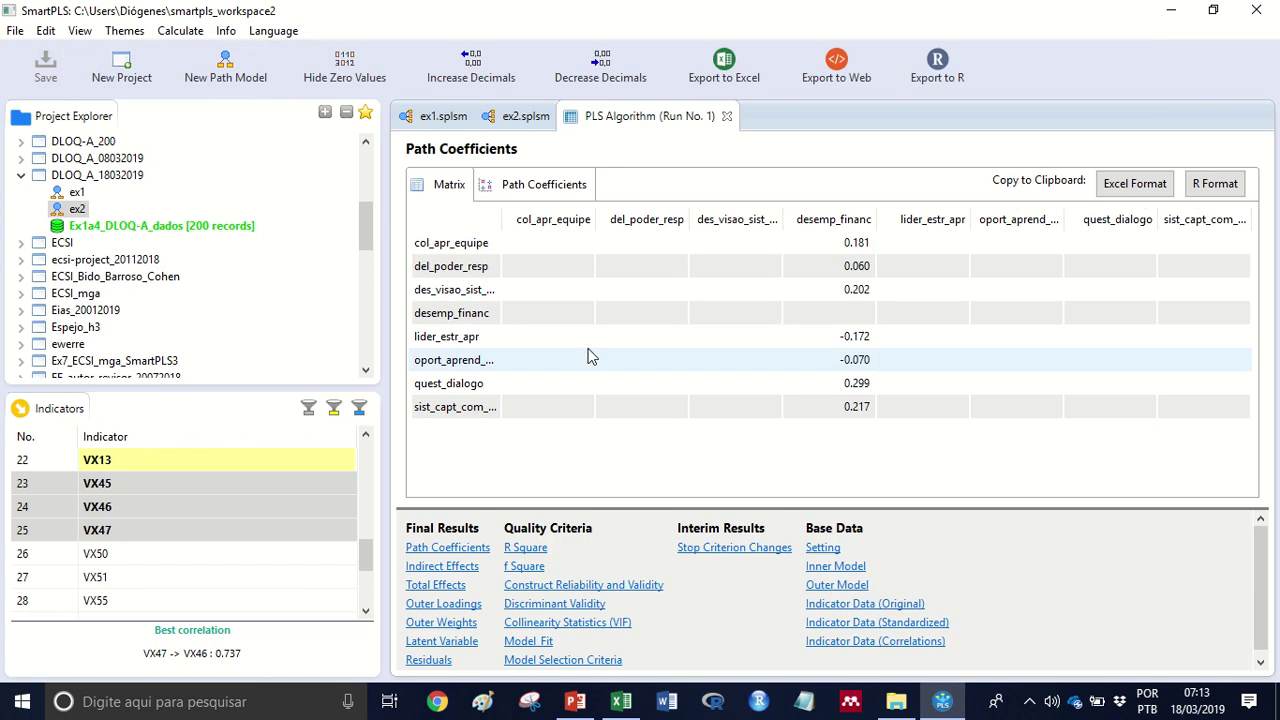
- Run Basic Bootstrapping on the ex2 model with 5000 subsamples, BCa confidence intervals and a two-tailed test at 0,05 significance
left_click(520, 117)
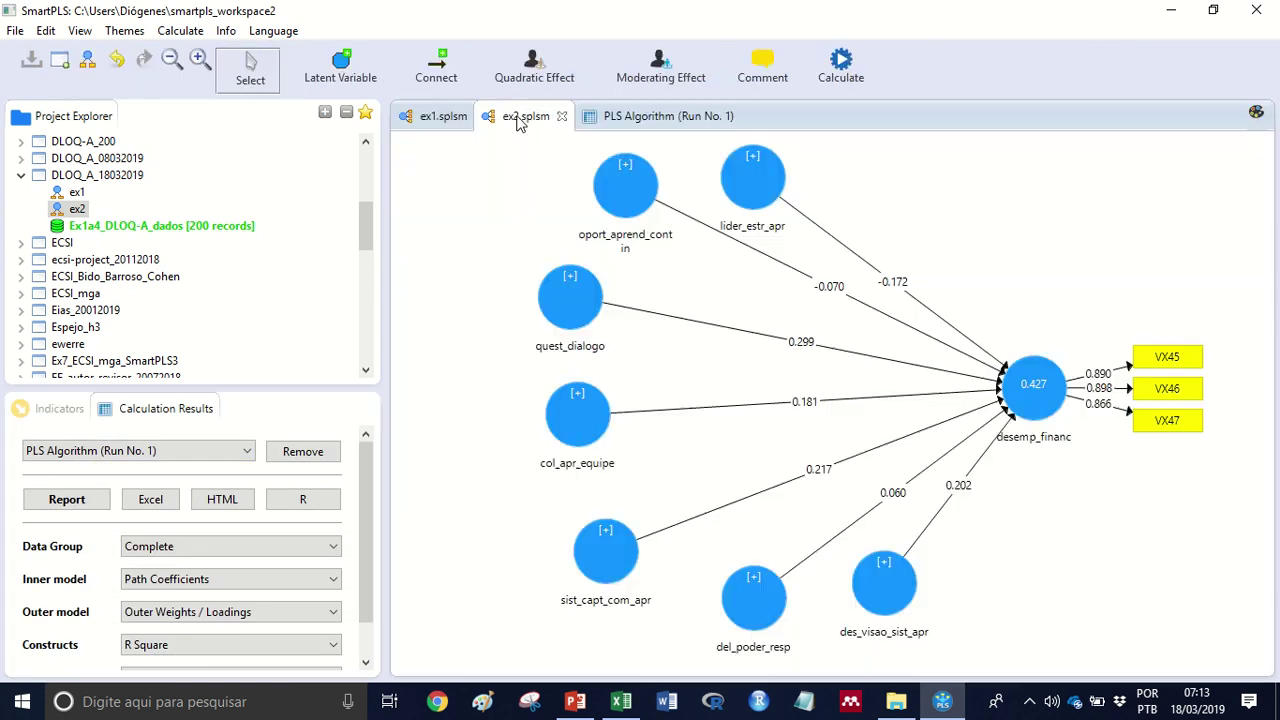
left_click(848, 66)
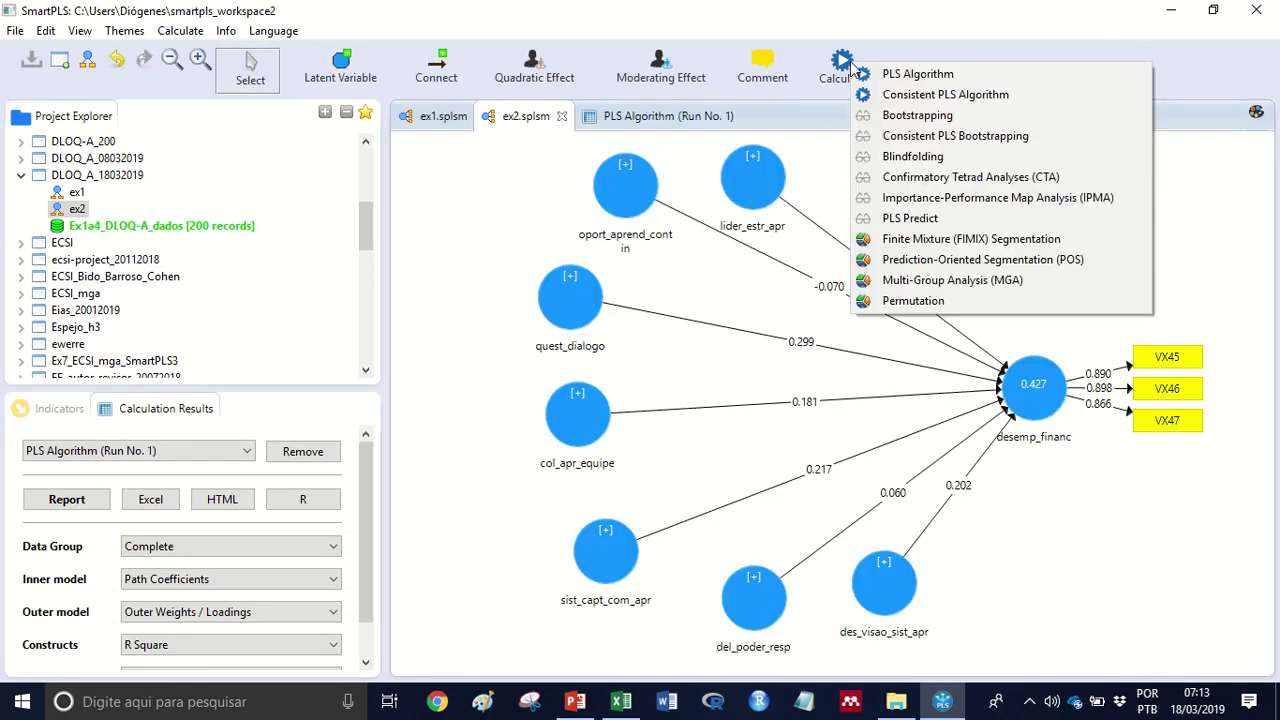
left_click(917, 116)
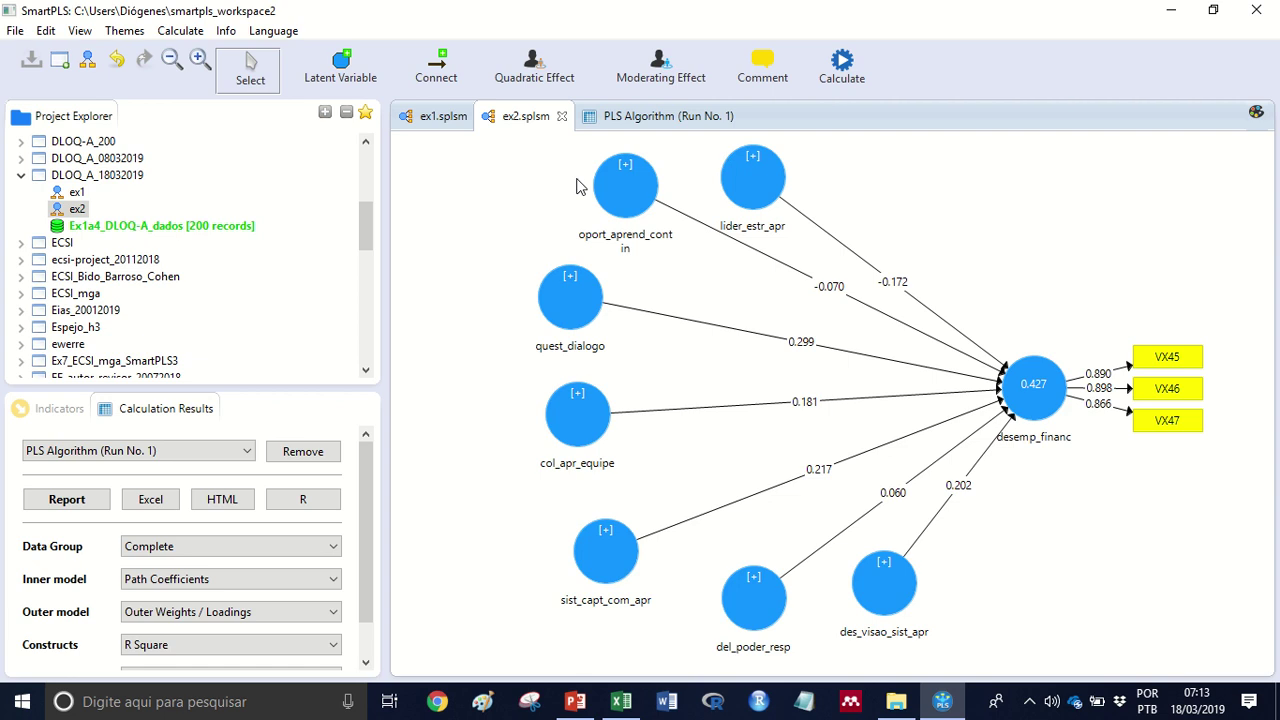
left_click(277, 270)
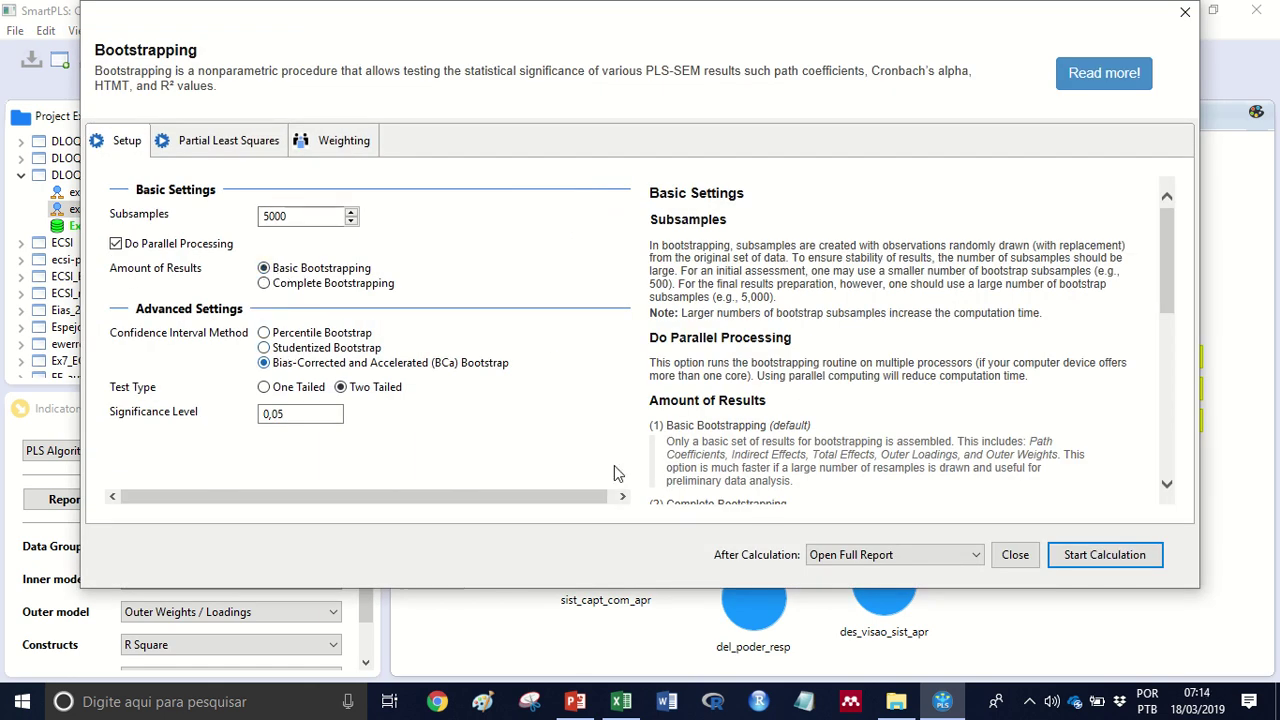
left_click(1119, 556)
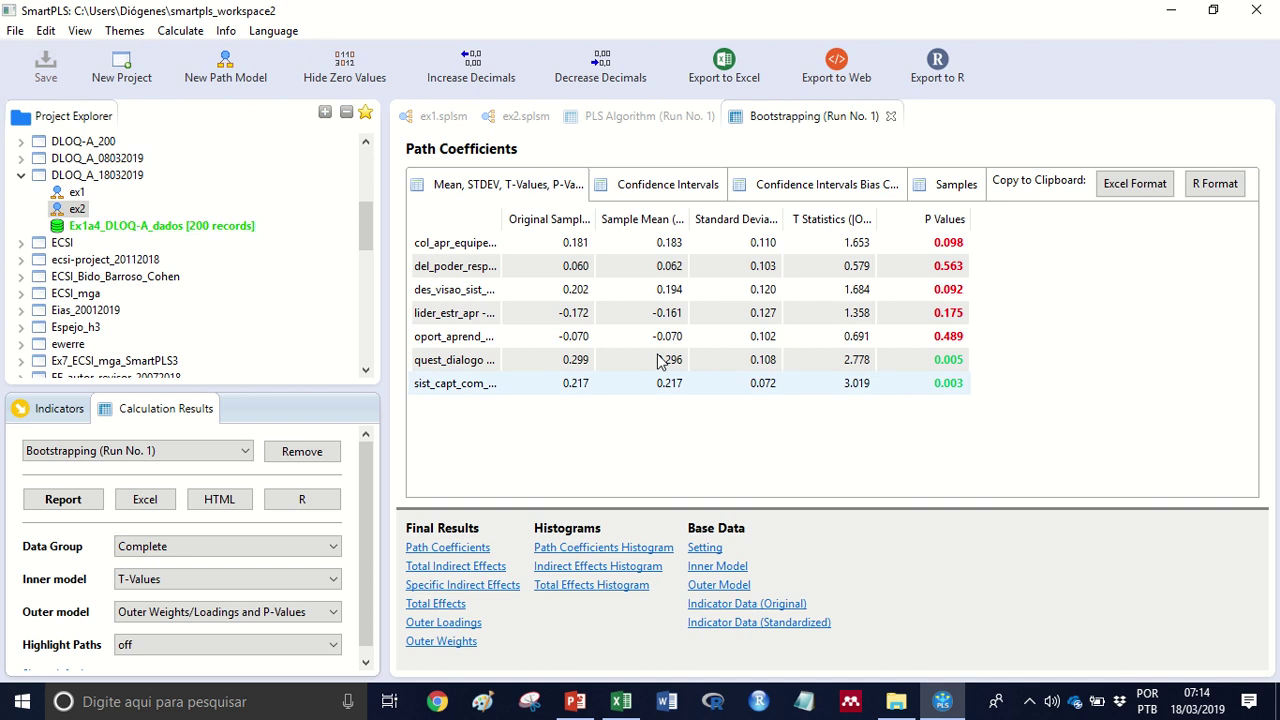
- Review the ex2 model's results and the Construct Reliability and Validity matrix of the PLS Algorithm report, widening its construct-name column
left_click(667, 121)
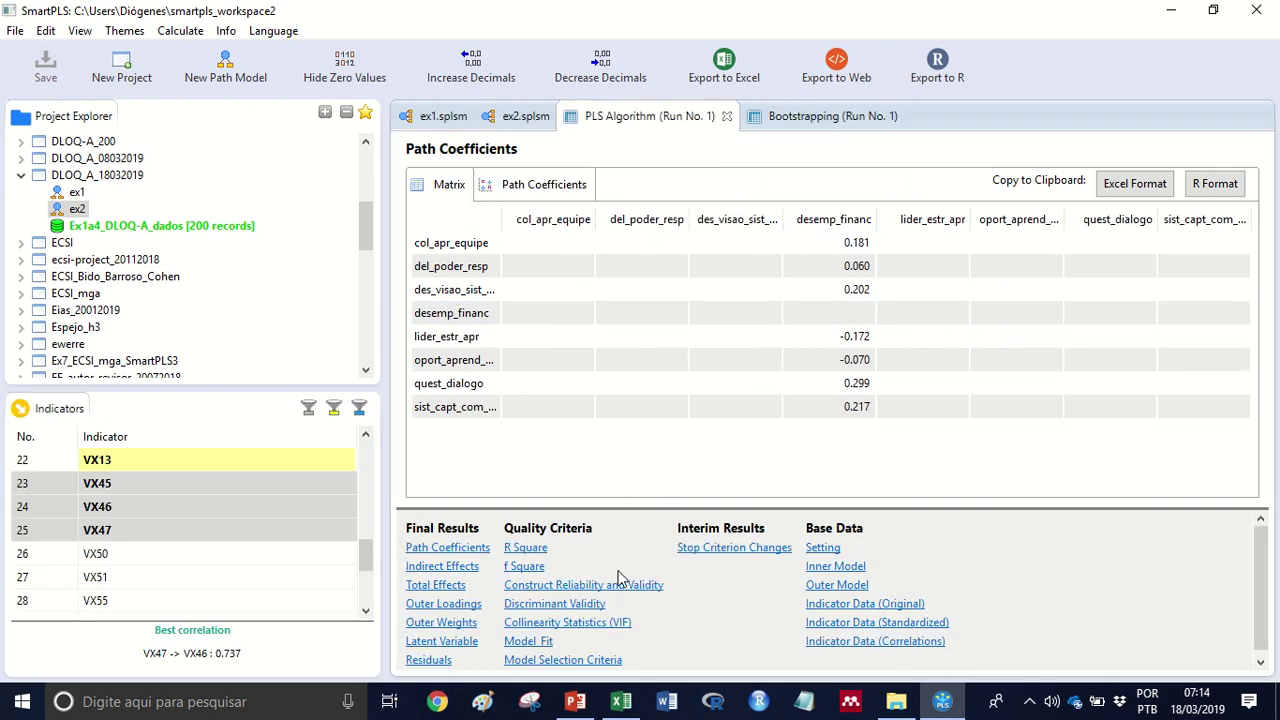
left_click(524, 117)
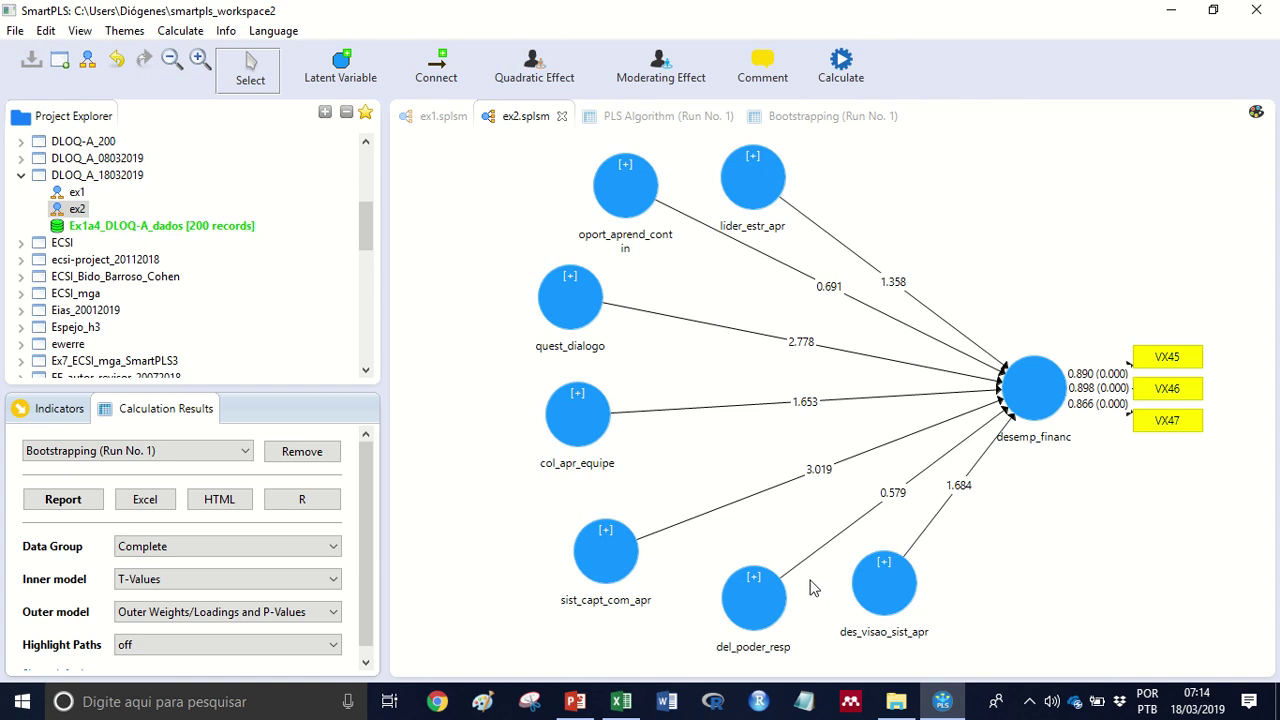
left_click(658, 125)
left_click(604, 590)
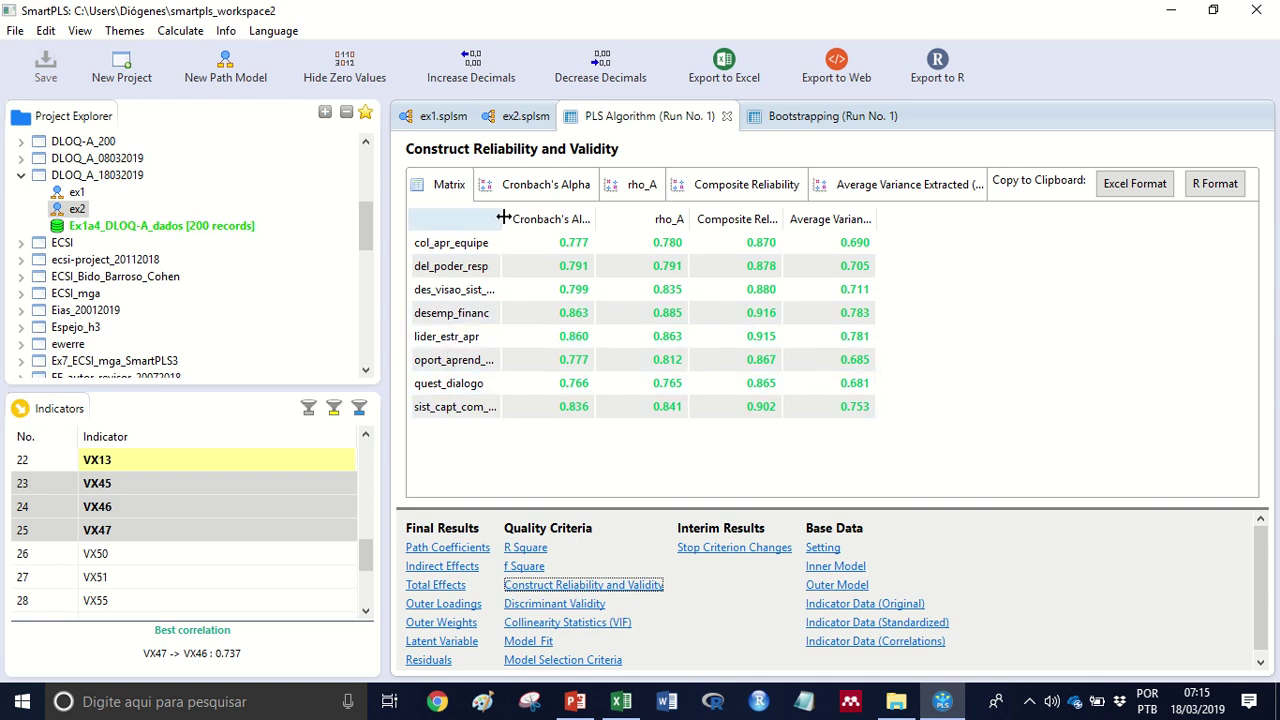
left_click_drag(503, 219, 559, 219)
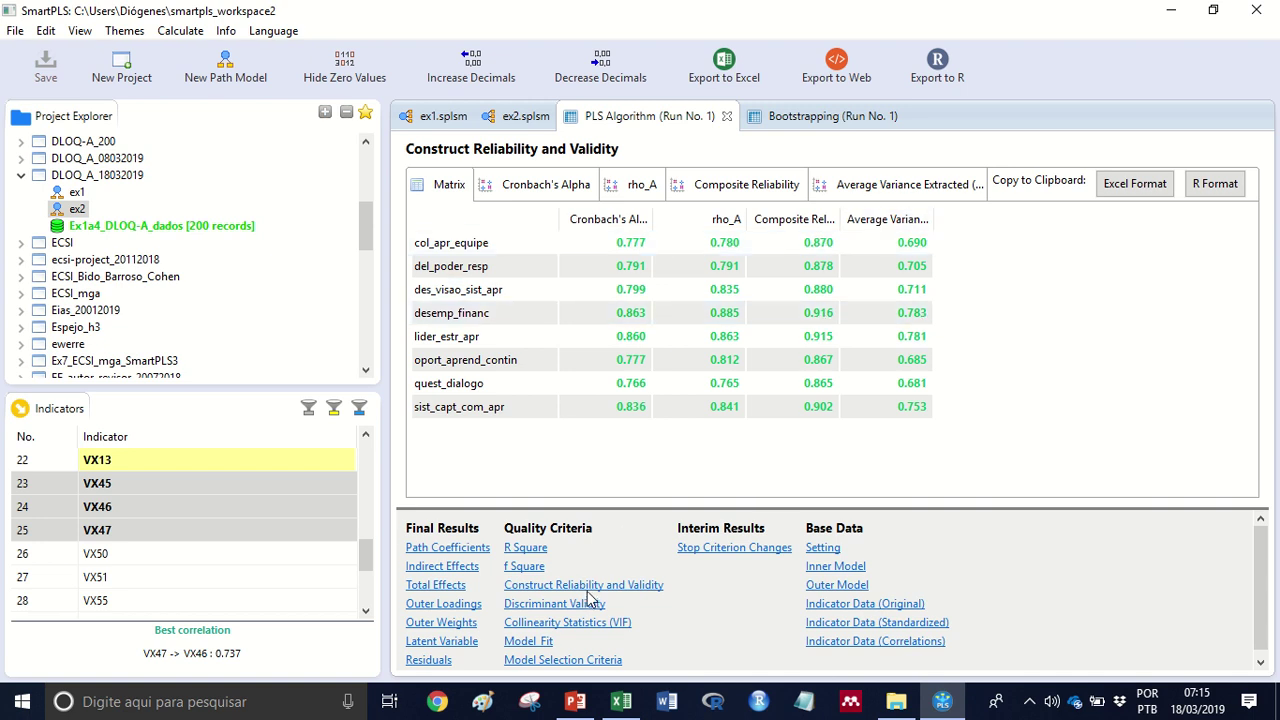
- Examine the Fornell-Larcker discriminant validity matrix alongside the construct reliability and validity values in the PLS Algorithm report
left_click(556, 604)
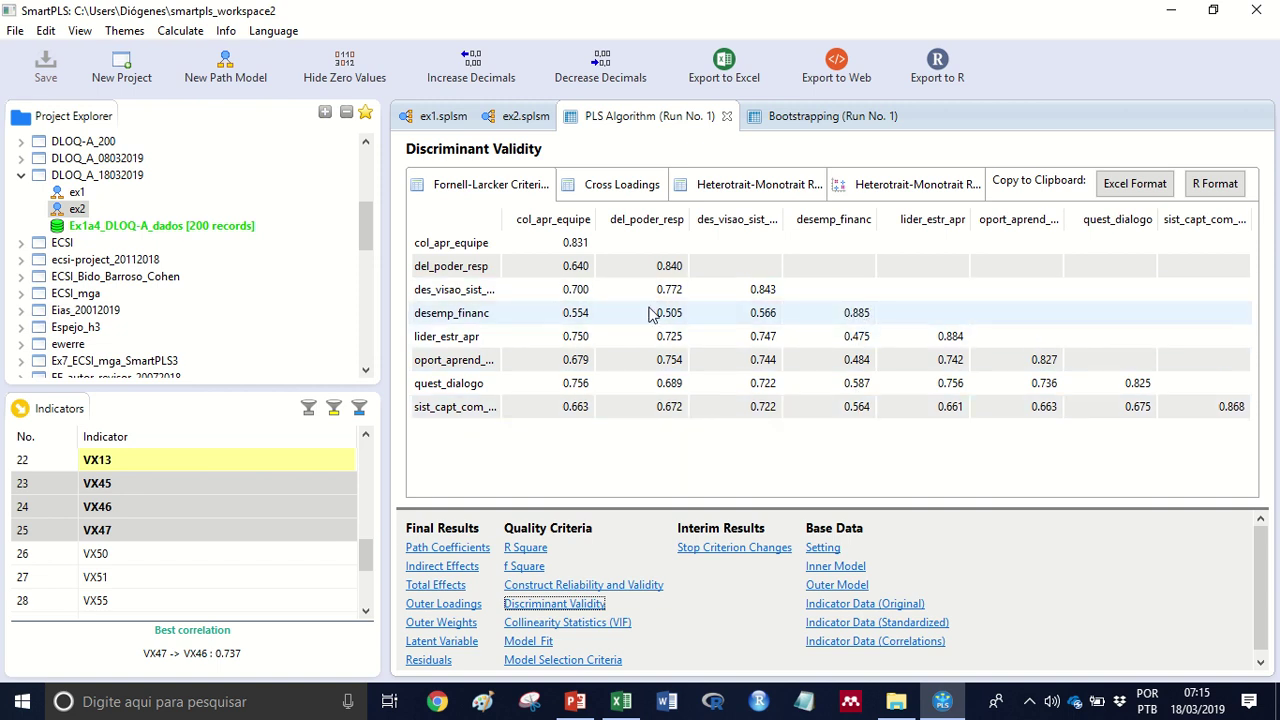
left_click(622, 586)
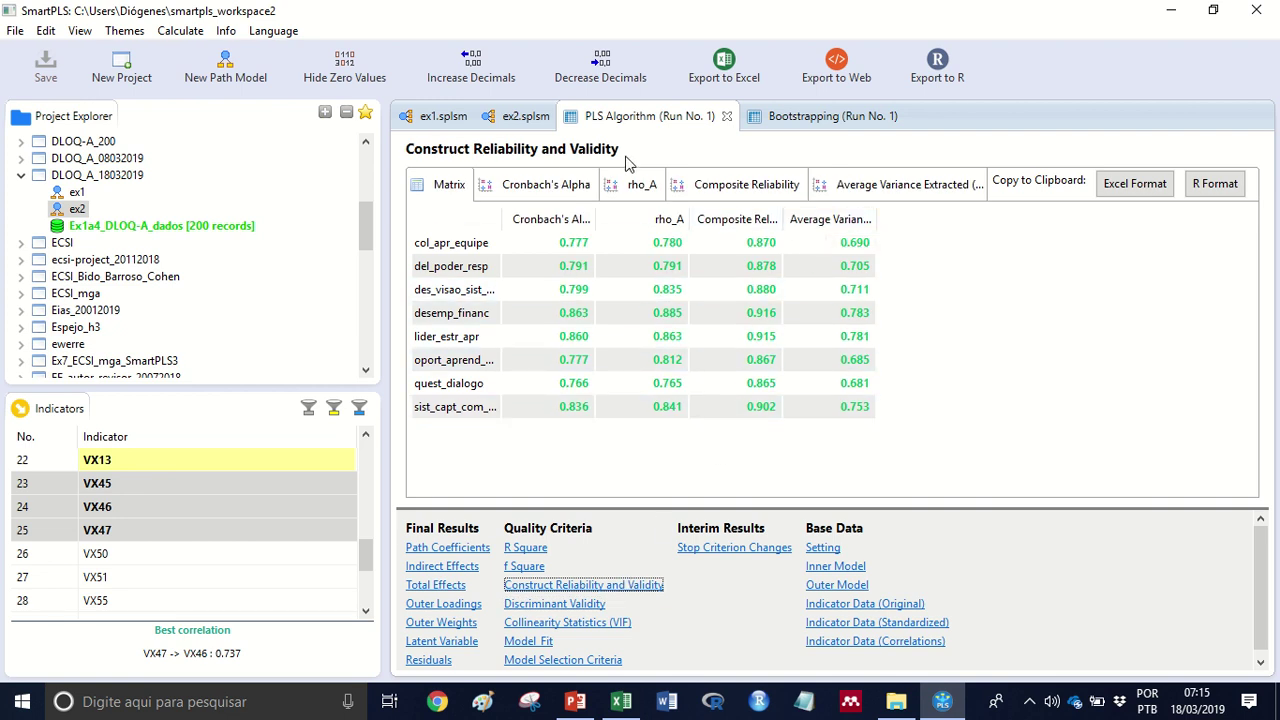
left_click(803, 120)
left_click(688, 121)
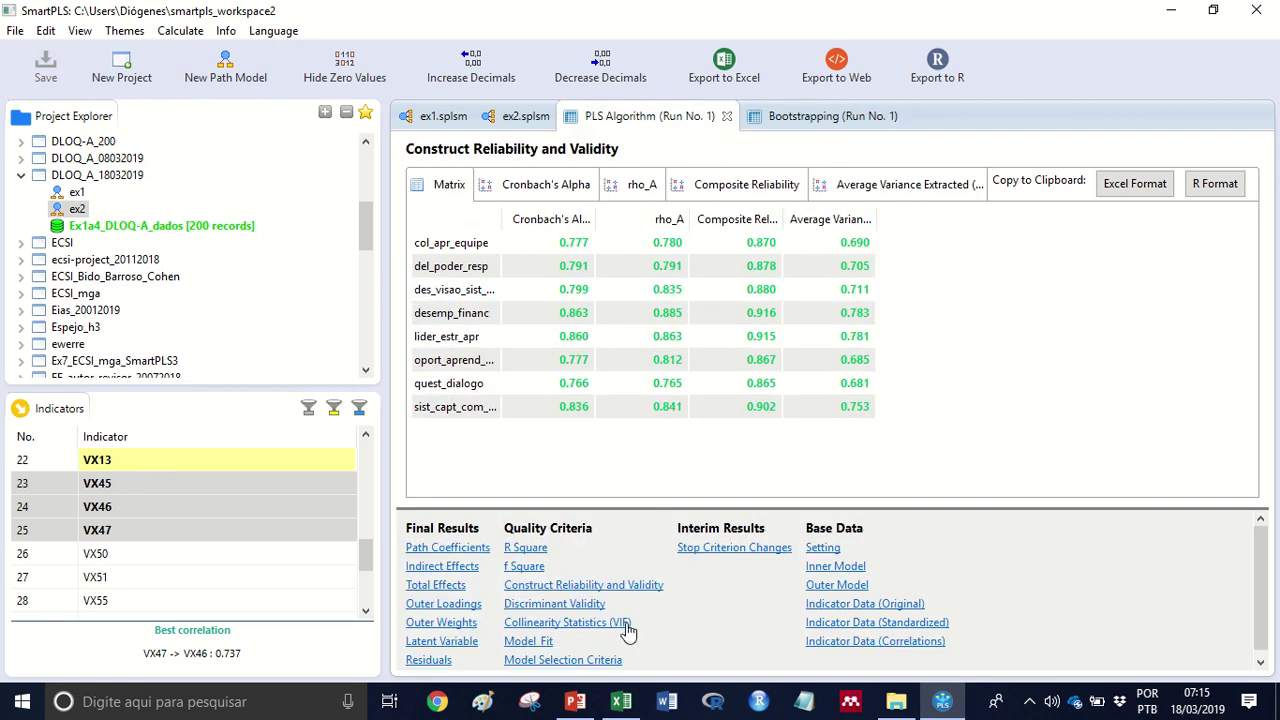
left_click(556, 605)
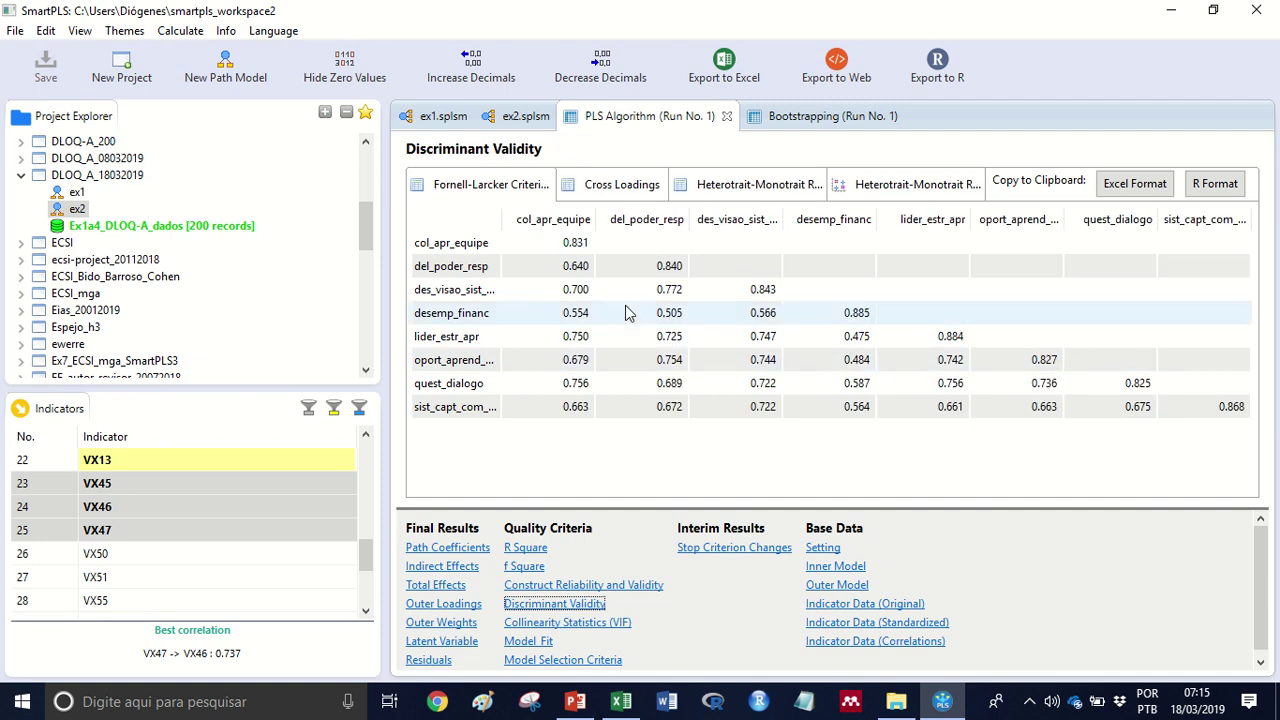
left_click(588, 588)
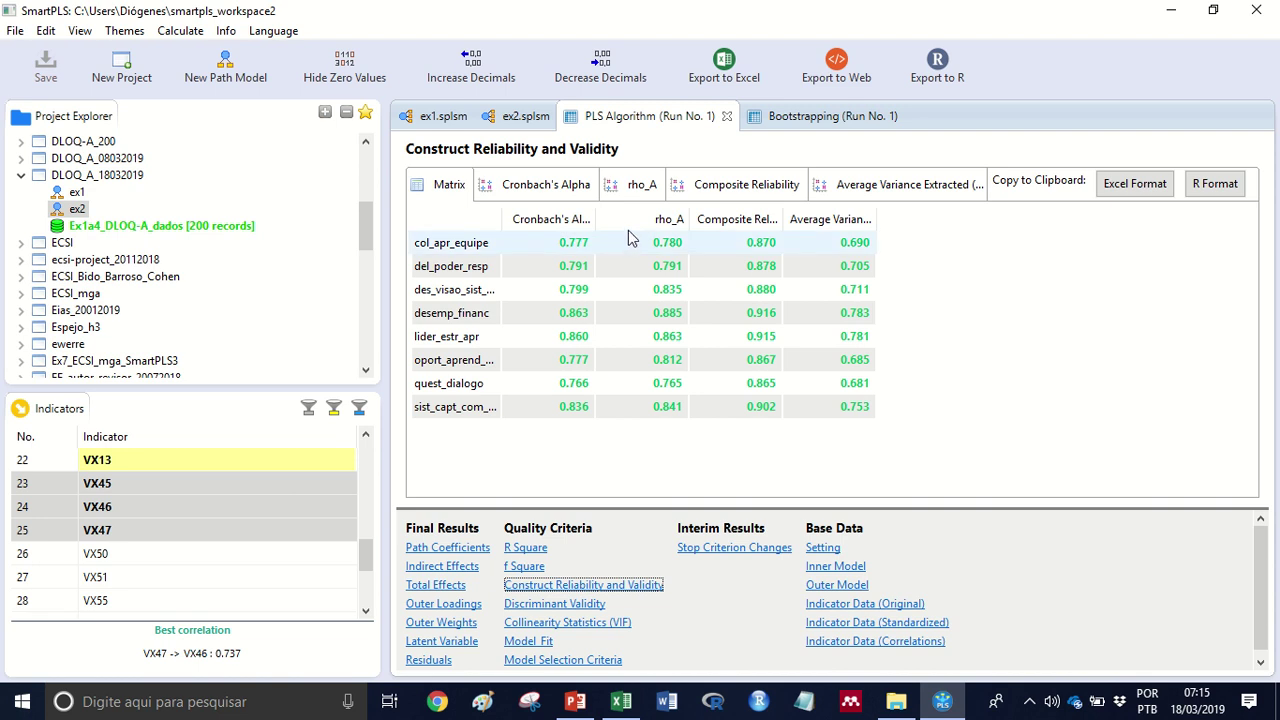
- Examine the Path Coefficients Histograms in the Bootstrapping report for the different constructs' paths to desemp_financ
left_click(786, 122)
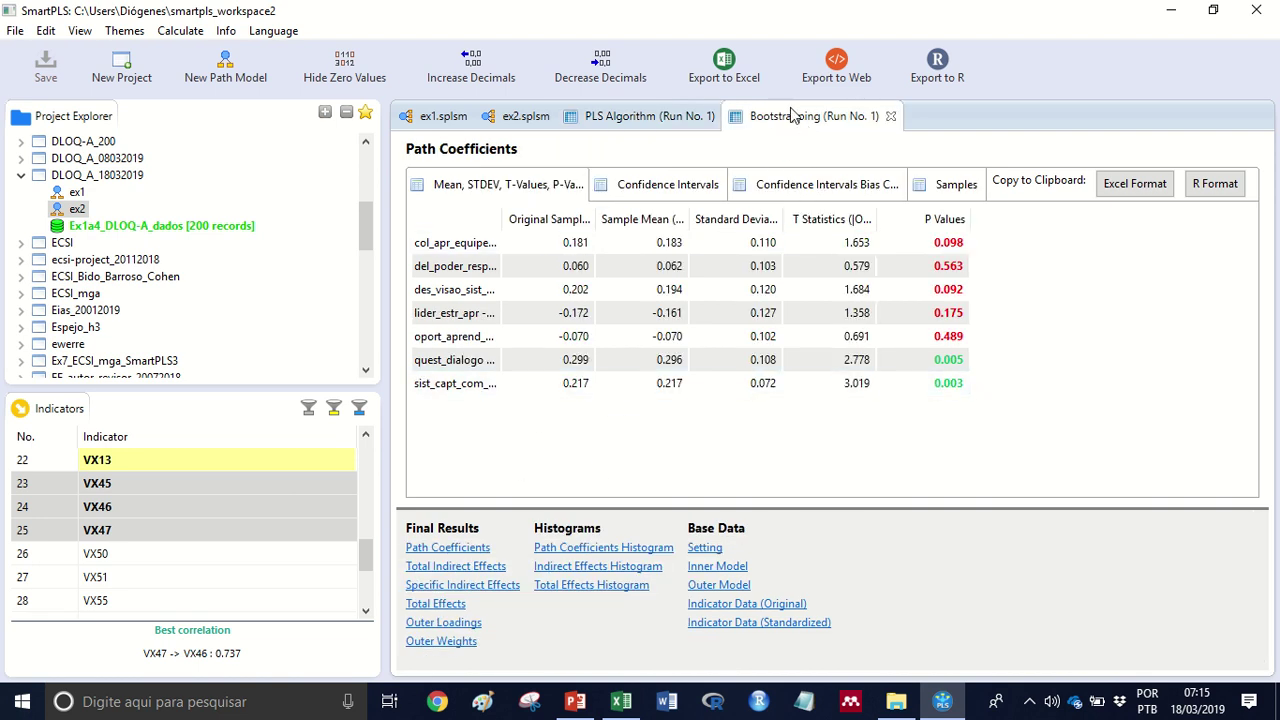
left_click(628, 549)
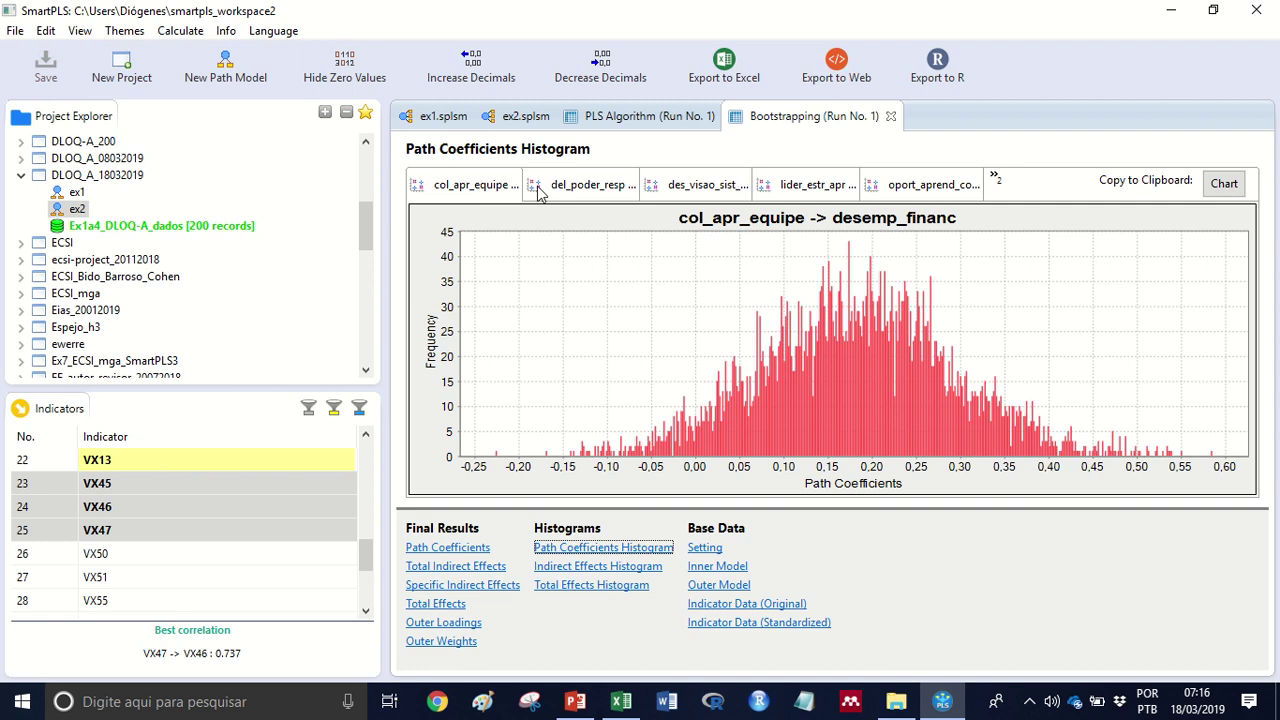
left_click(575, 192)
left_click(690, 192)
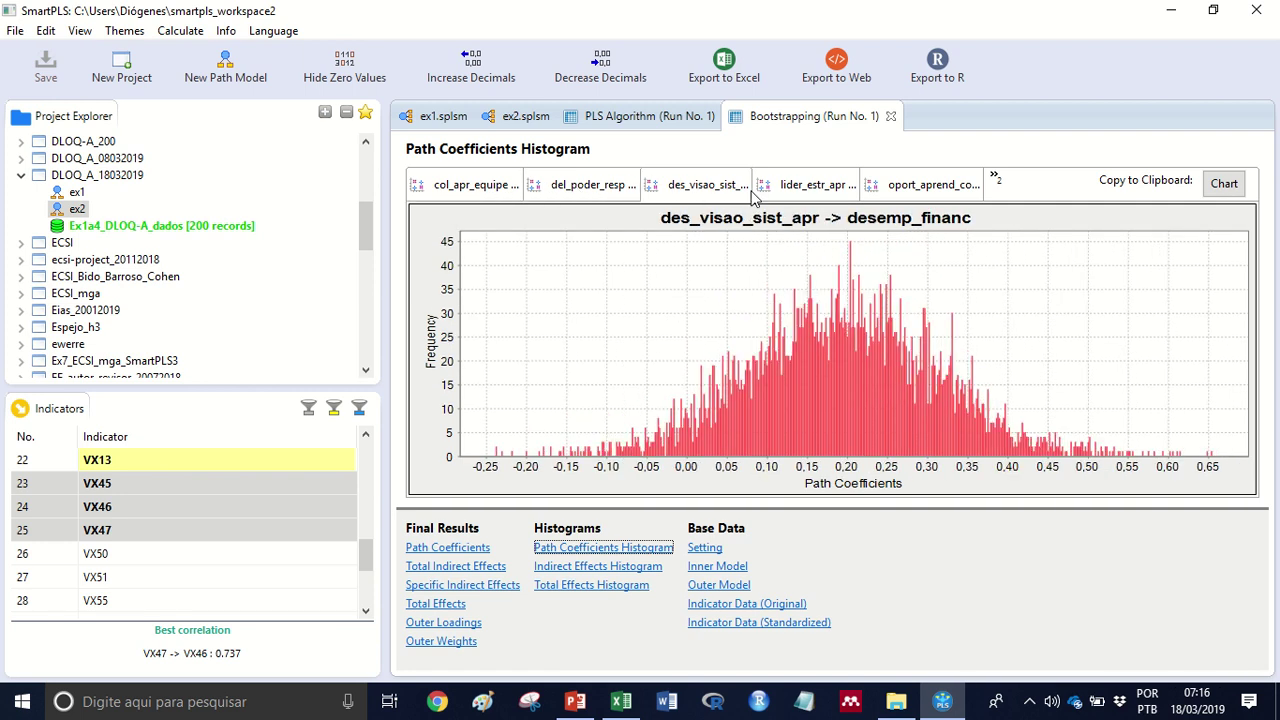
left_click(790, 192)
left_click(862, 196)
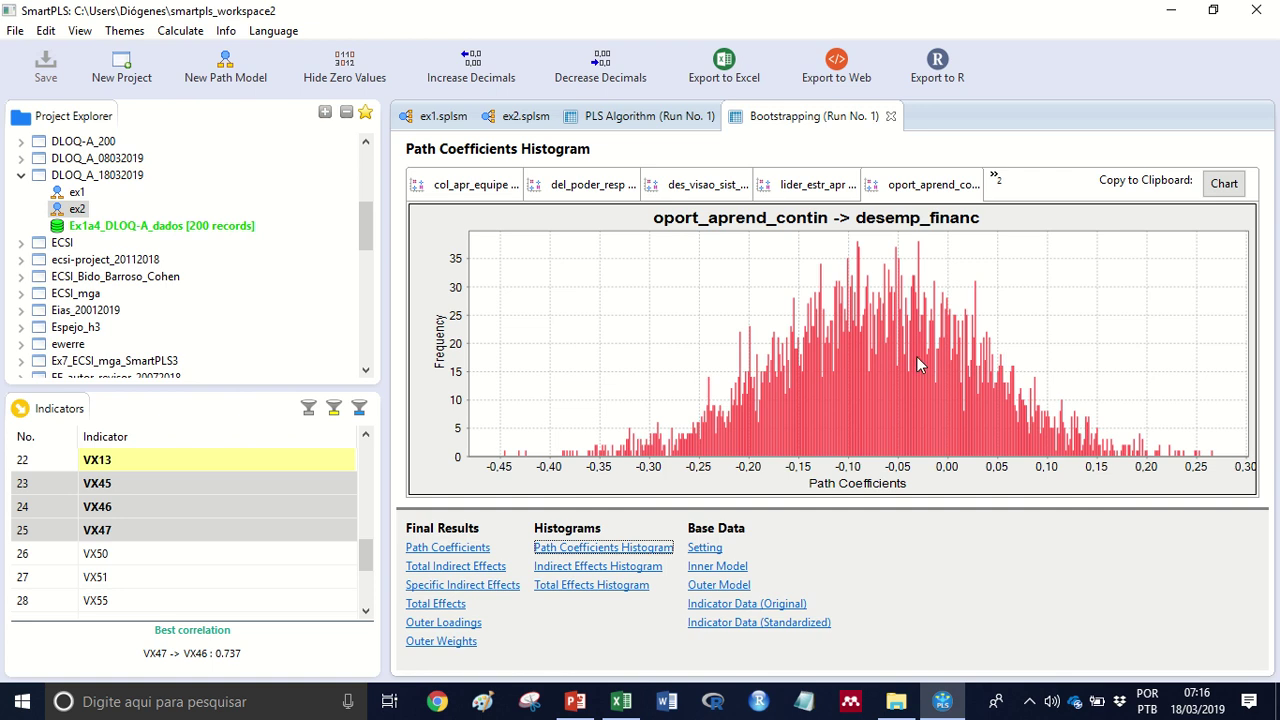
left_click(455, 193)
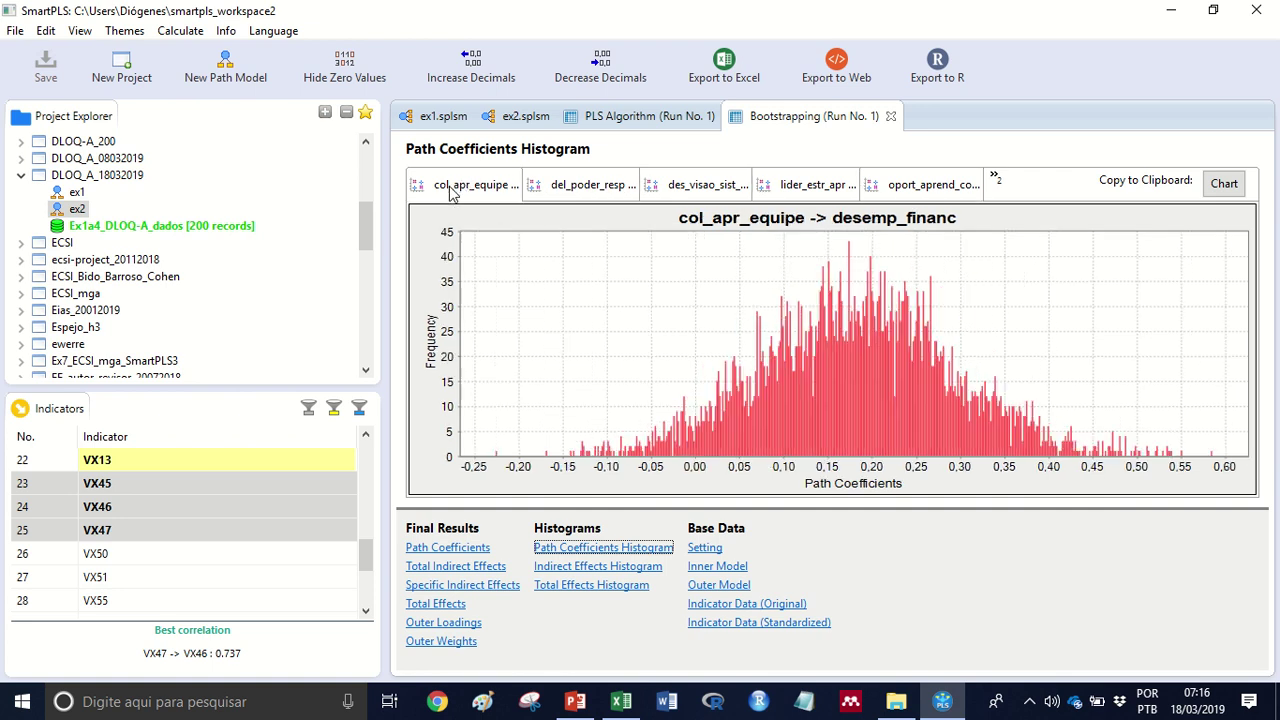
left_click(530, 192)
left_click(673, 190)
left_click(790, 189)
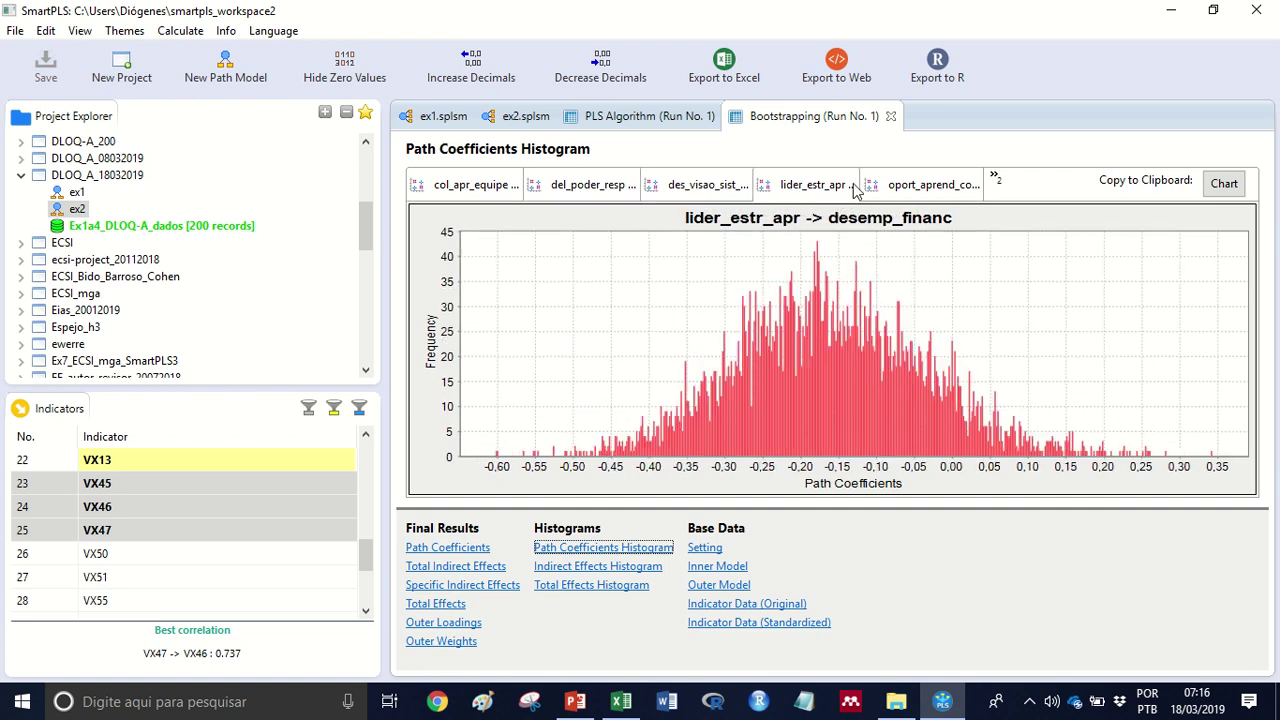
- Copy the histogram chart of the oport_aprend_contin -> desemp_financ path to the clipboard
left_click(926, 195)
left_click(996, 181)
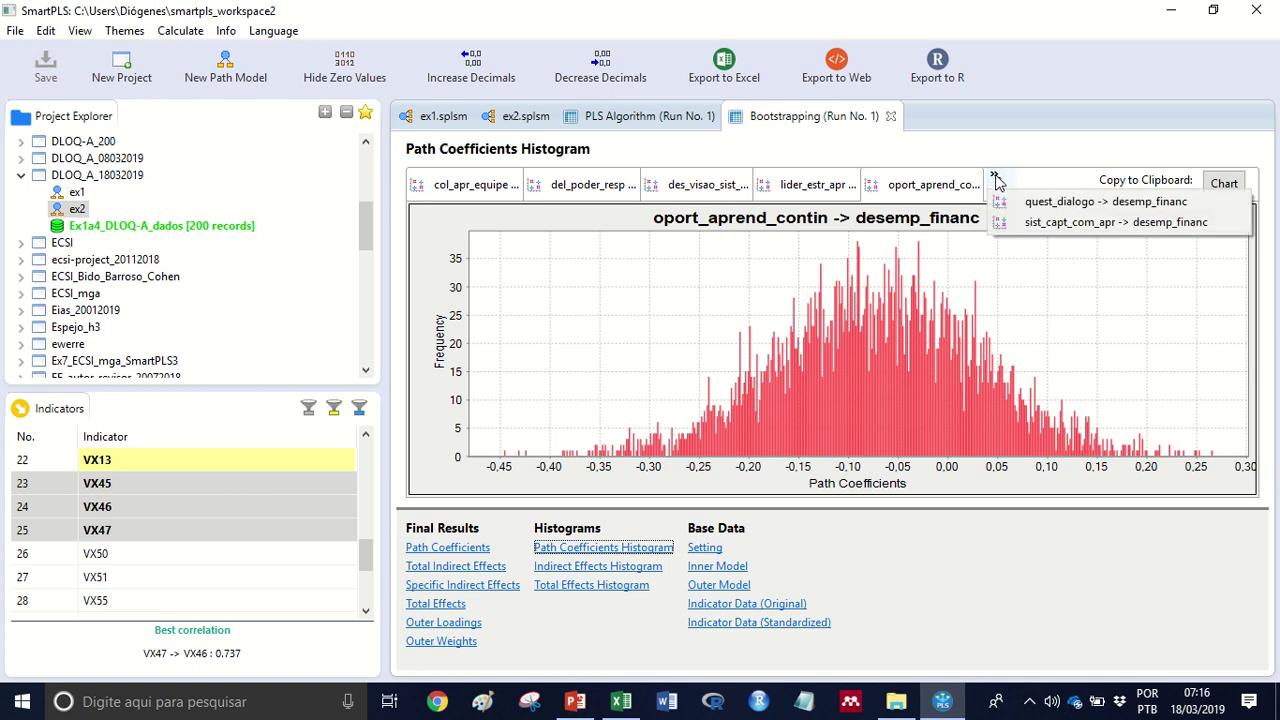
left_click(771, 410)
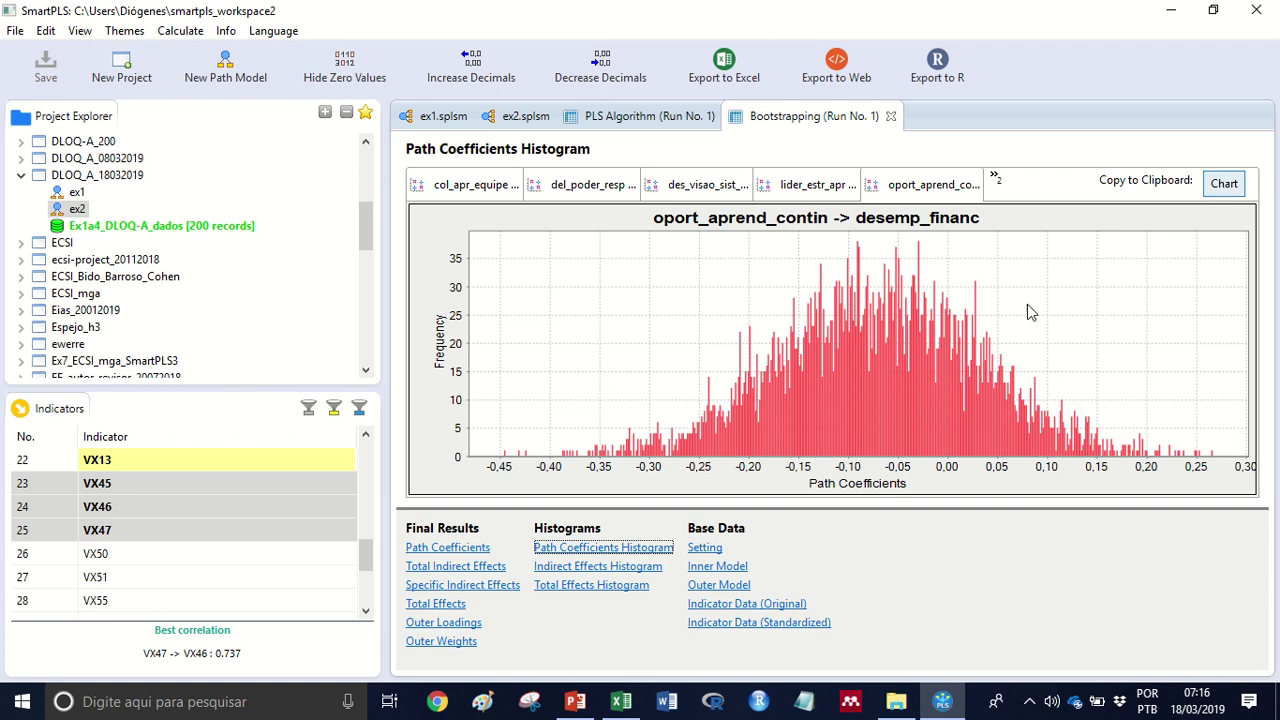
left_click(1224, 184)
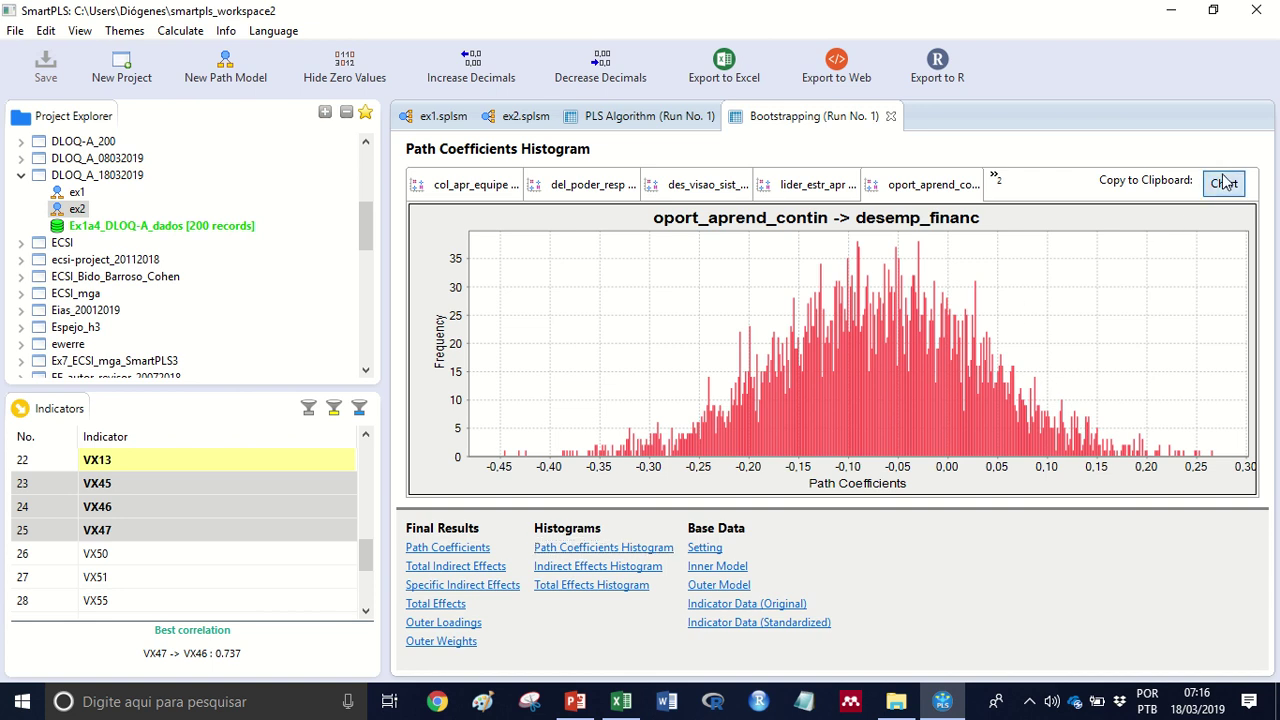
- Switch to Excel, paste the copied histogram into the Planilha1 sheet, and delete the pasted picture
left_click(768, 427)
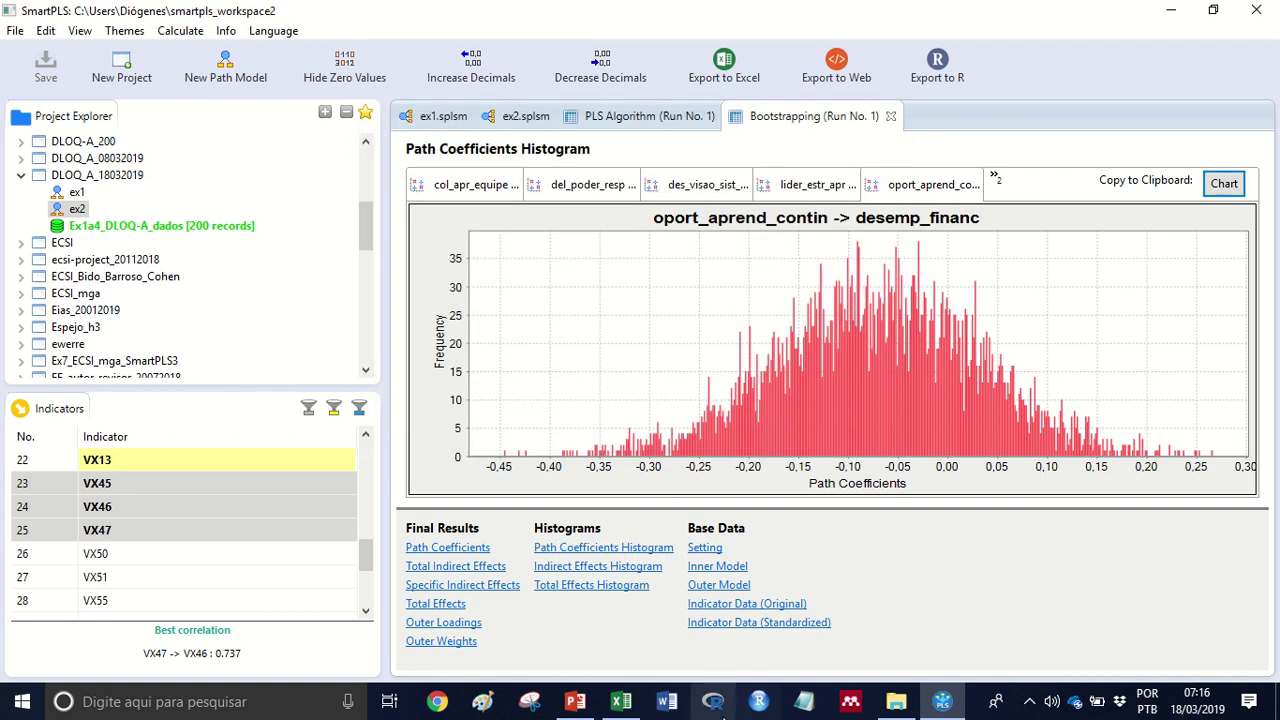
left_click(620, 701)
left_click(112, 260)
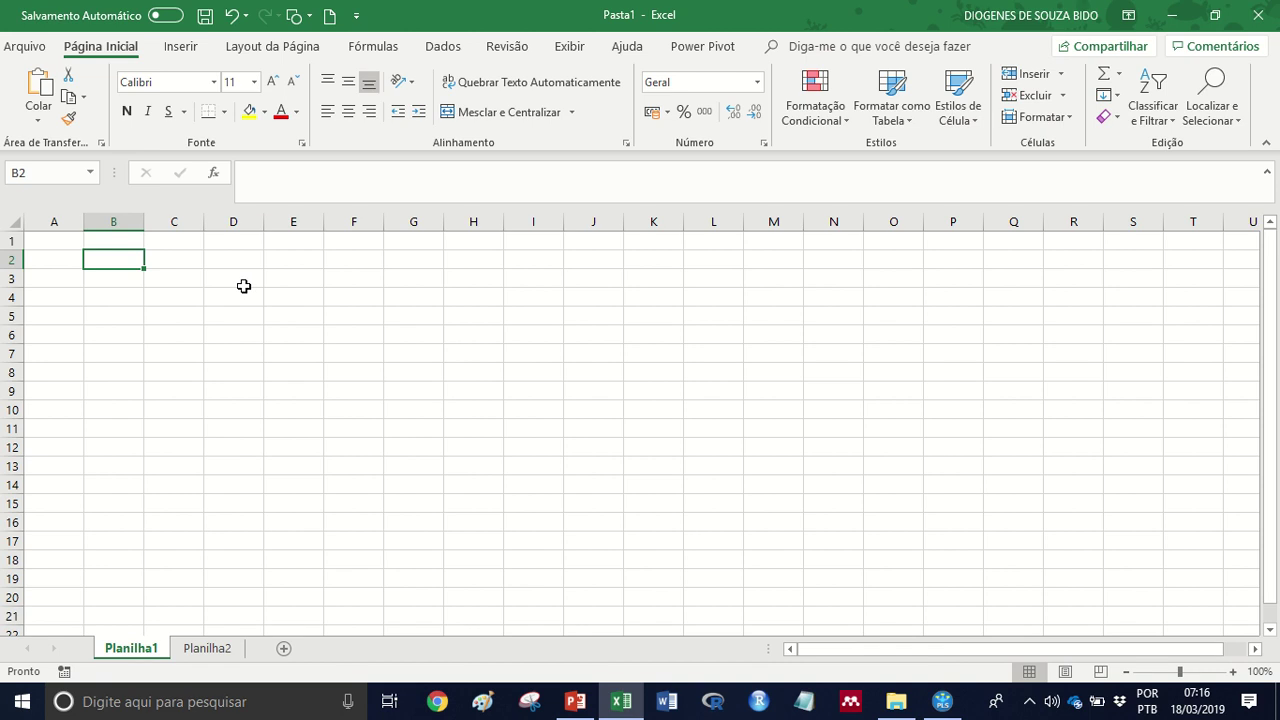
key("ctrl+v")
left_click_drag(443, 405, 309, 389)
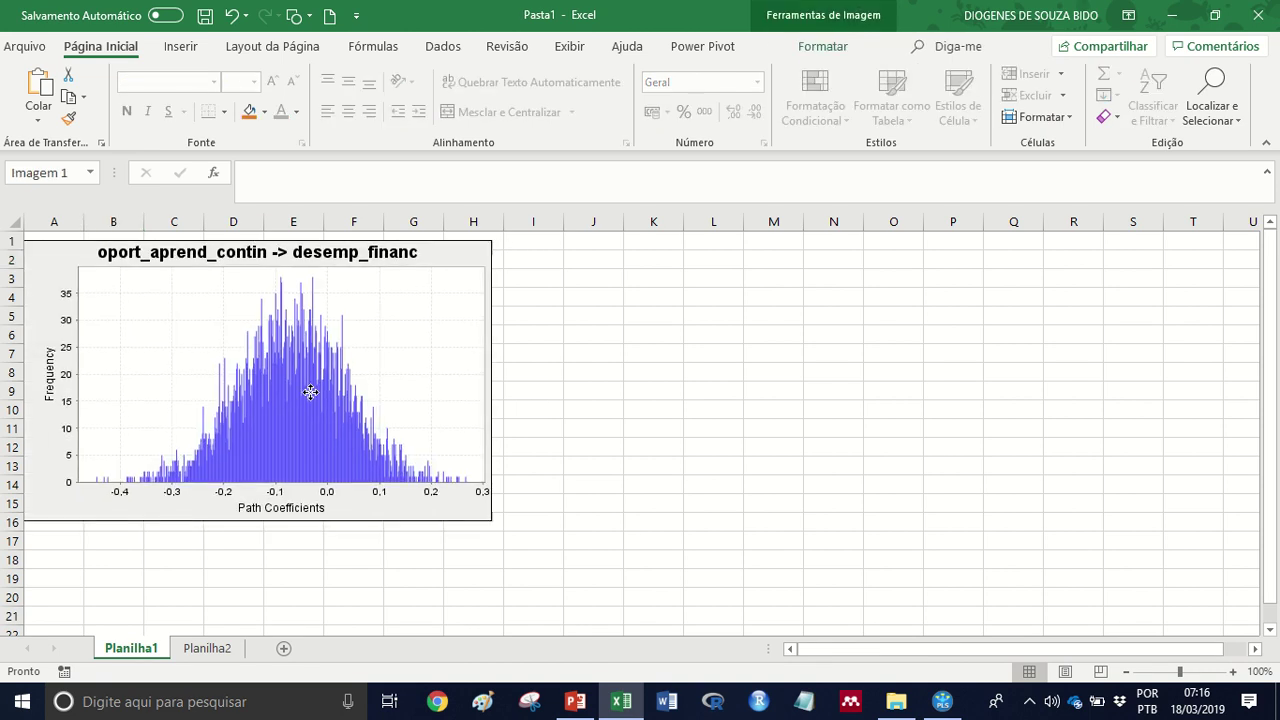
left_click_drag(450, 390, 450, 382)
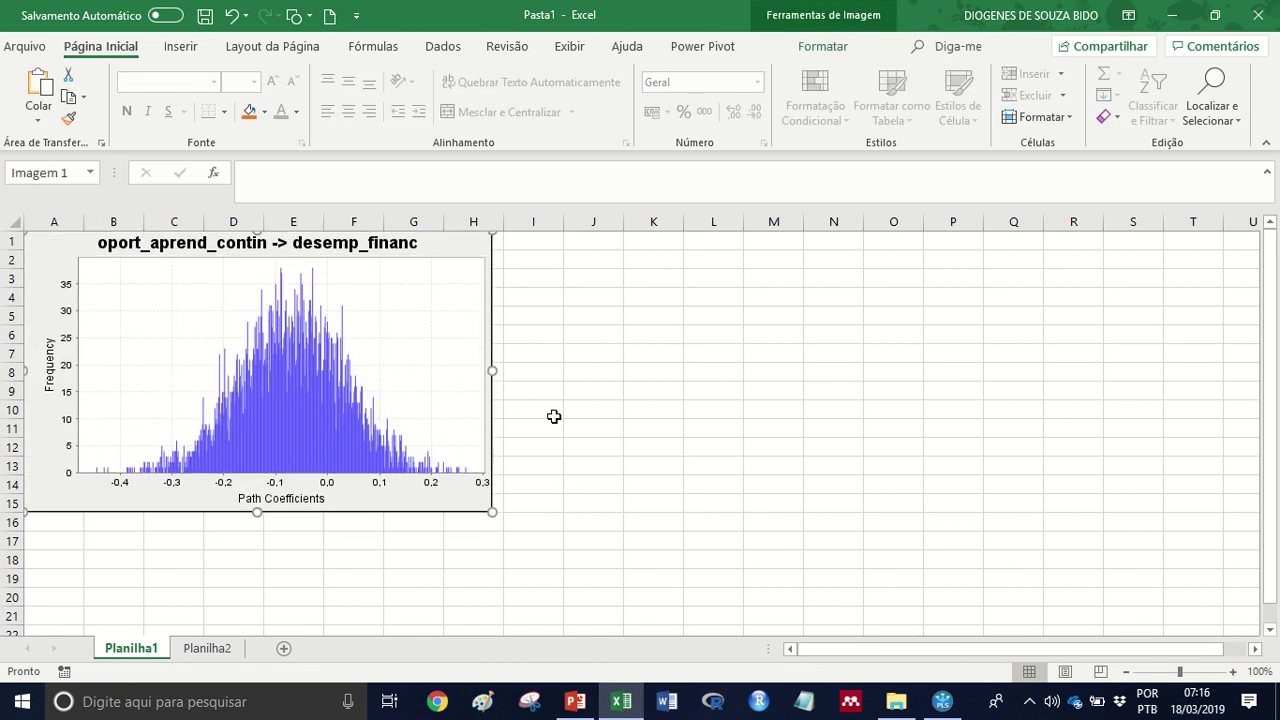
key("Delete")
left_click(703, 426)
- Return to SmartPLS and copy the Path Coefficients table of the Bootstrapping report to the clipboard in Excel format
left_click(938, 701)
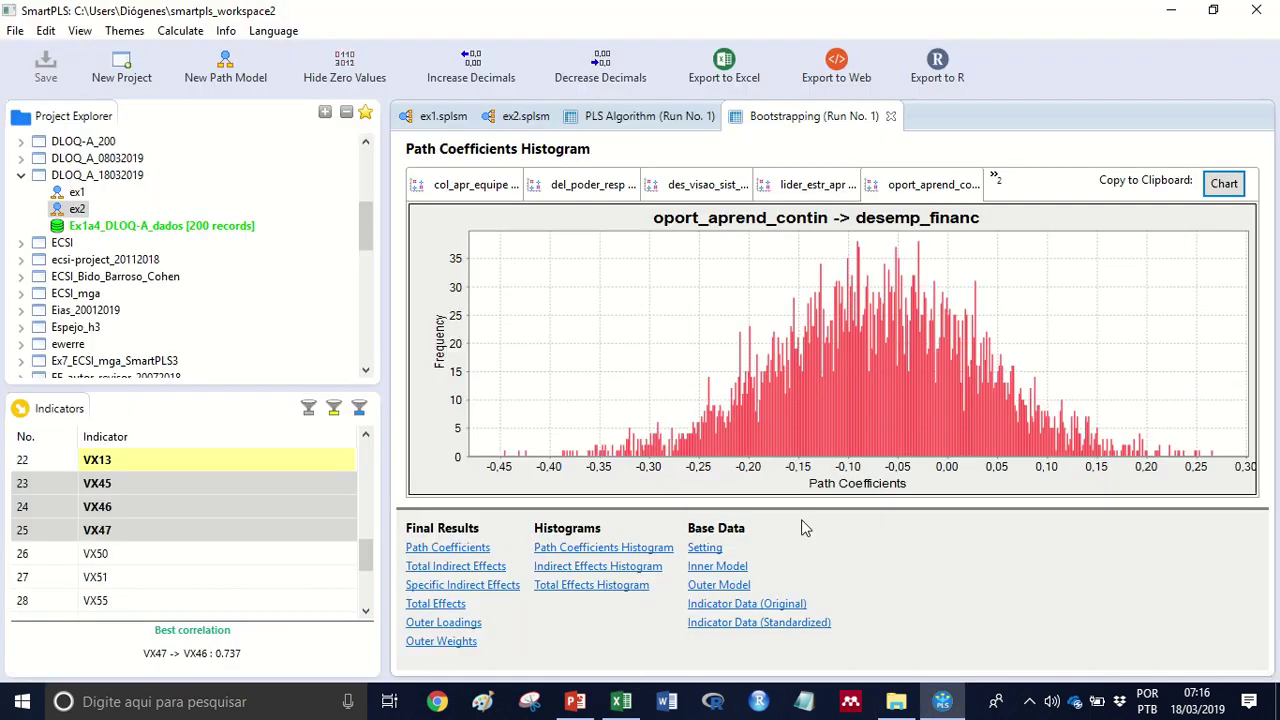
left_click(448, 549)
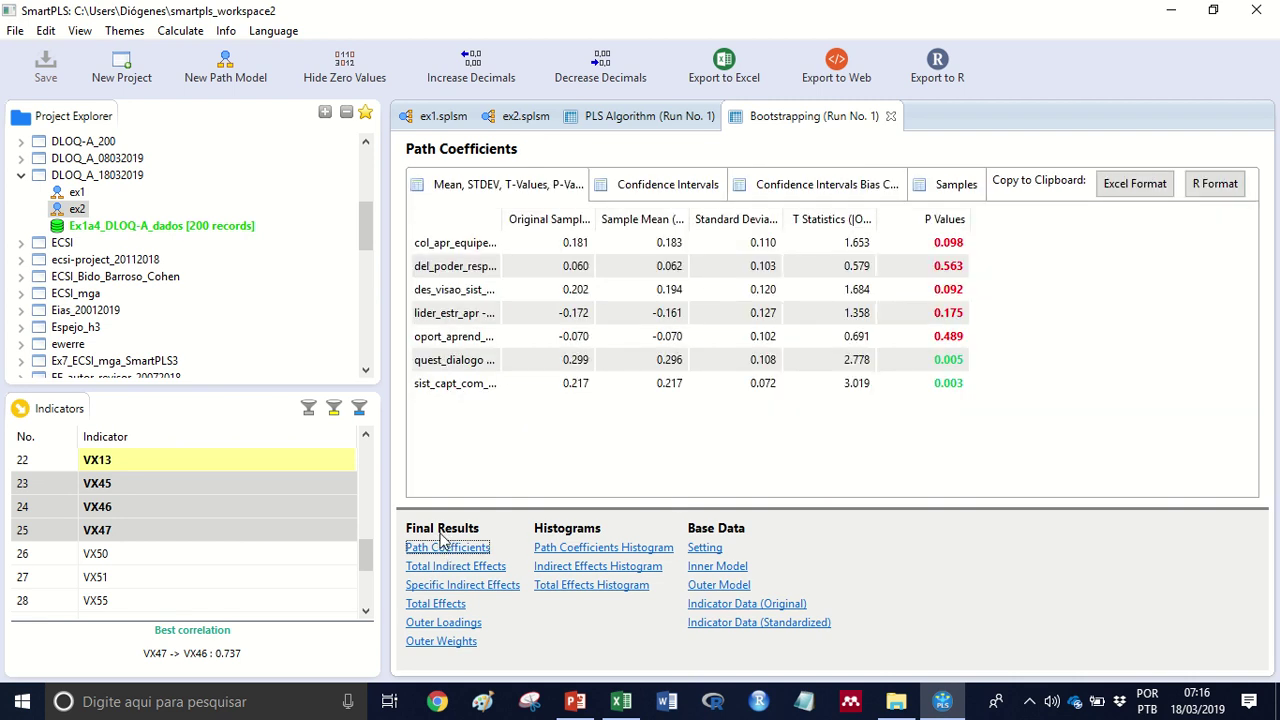
left_click(1132, 186)
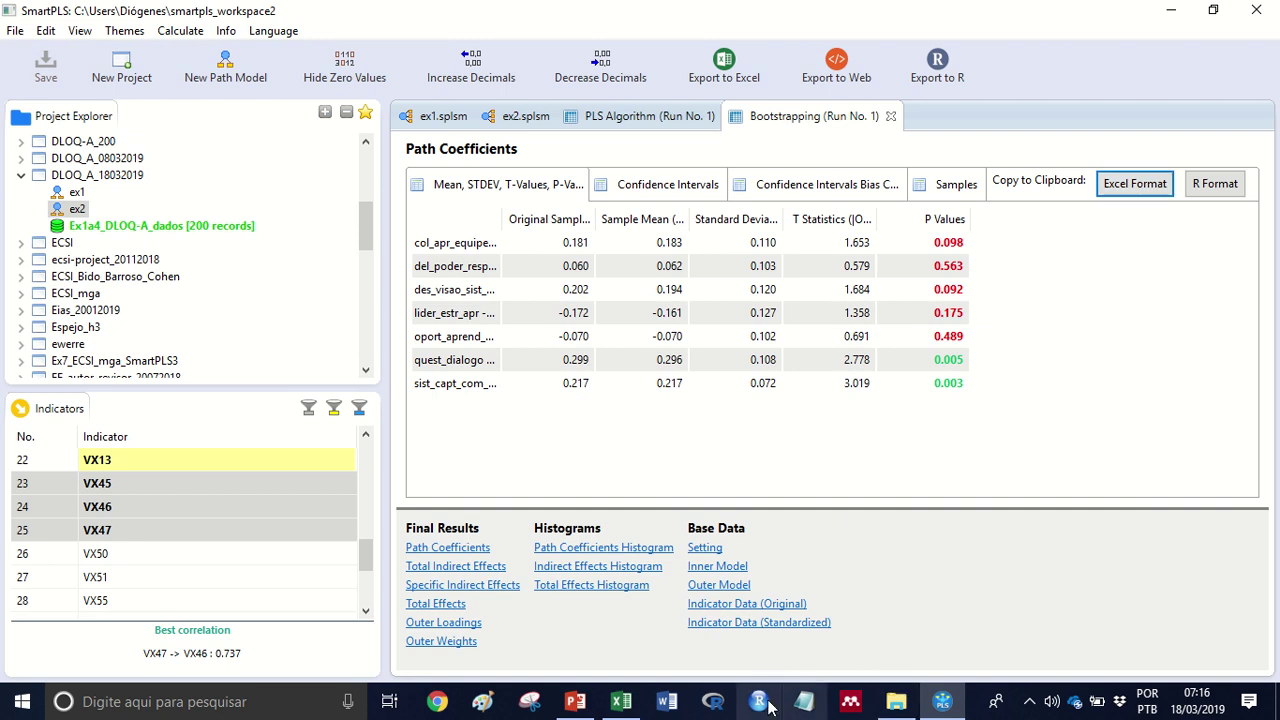
- Switch to Excel and paste the path coefficients table directly at cell A1 of Planilha1
left_click(621, 701)
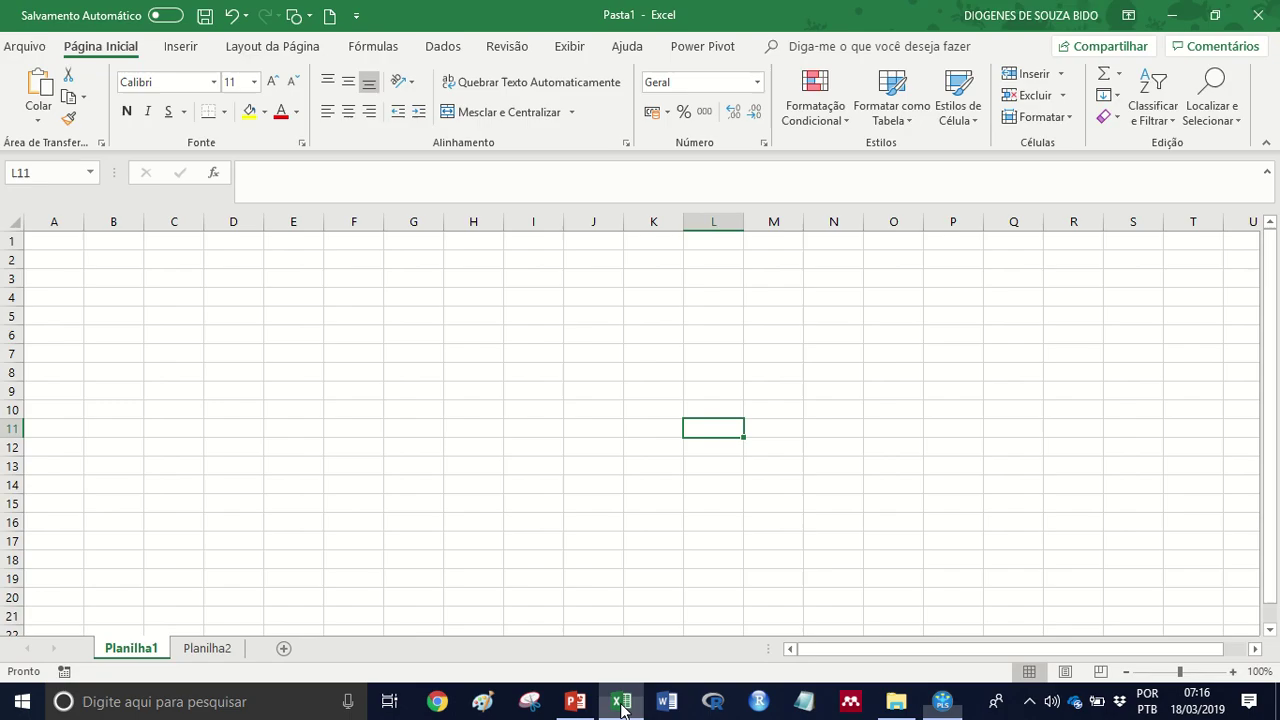
left_click(64, 247)
key("ctrl+v")
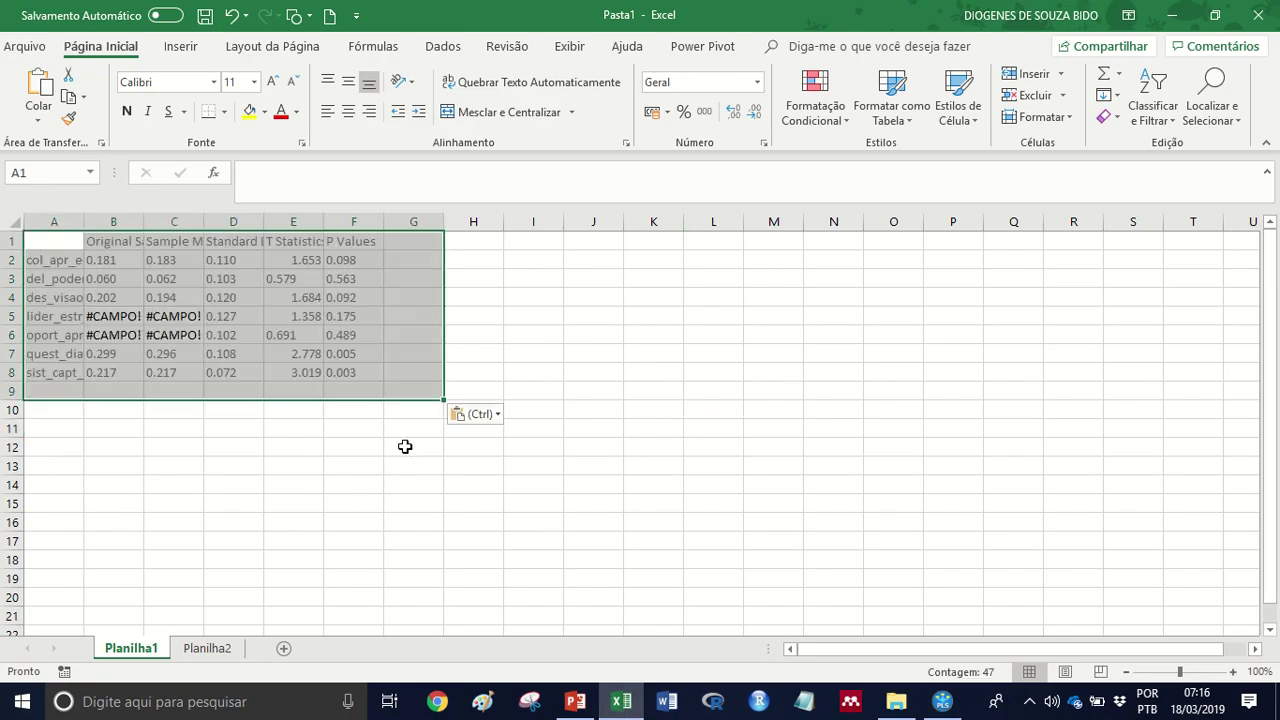
left_click(515, 484)
- Inspect how the pasted negative coefficients in columns B and C and the first T Statistics value are stored
left_click(136, 334)
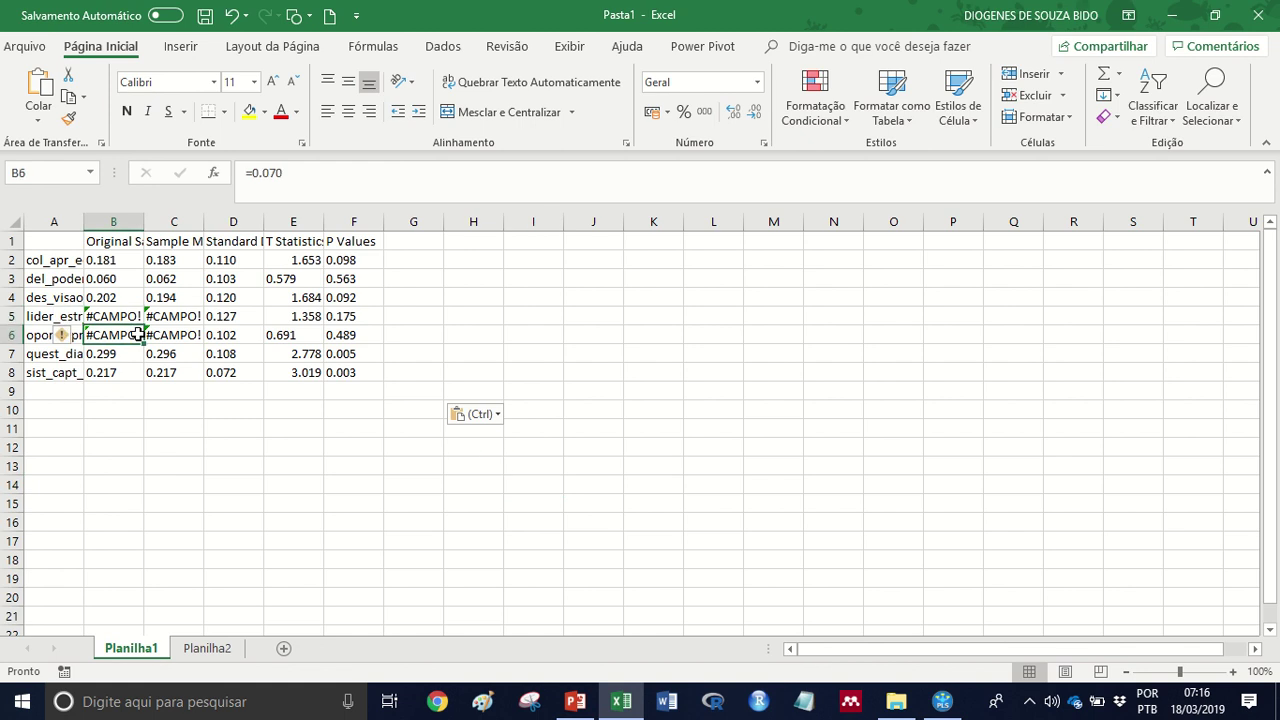
left_click(170, 334)
left_click(175, 317)
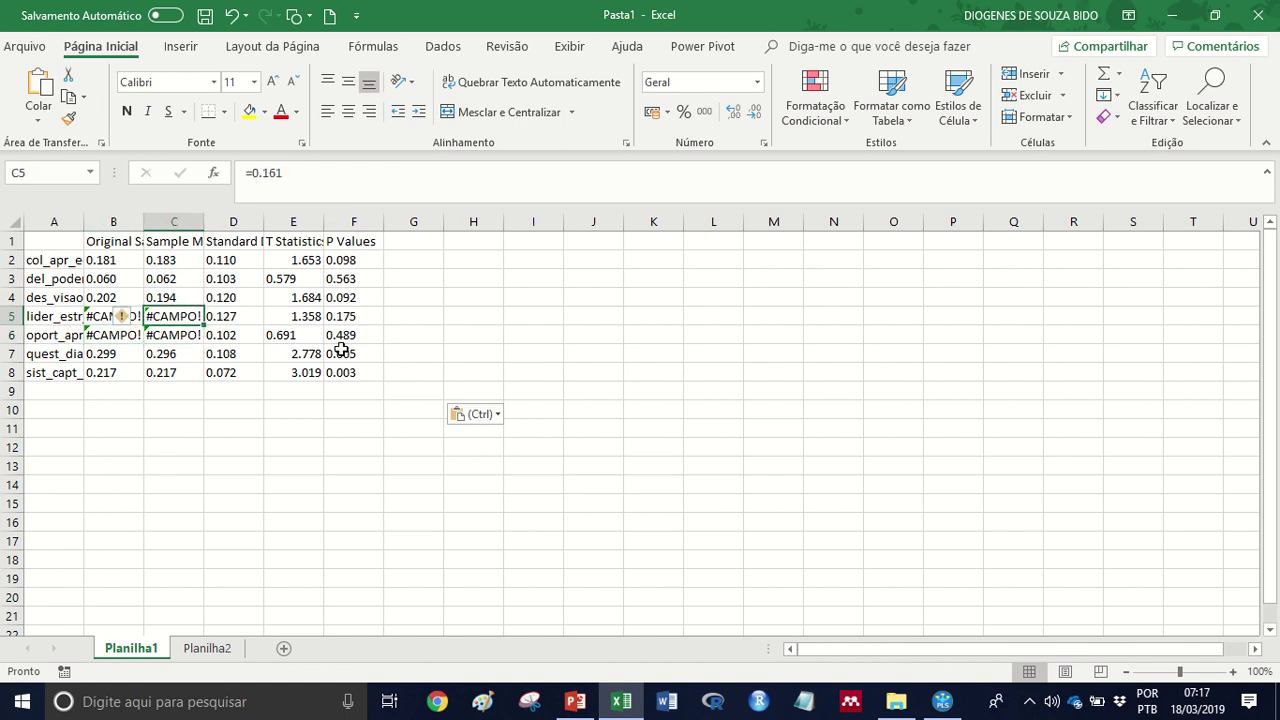
left_click(310, 260)
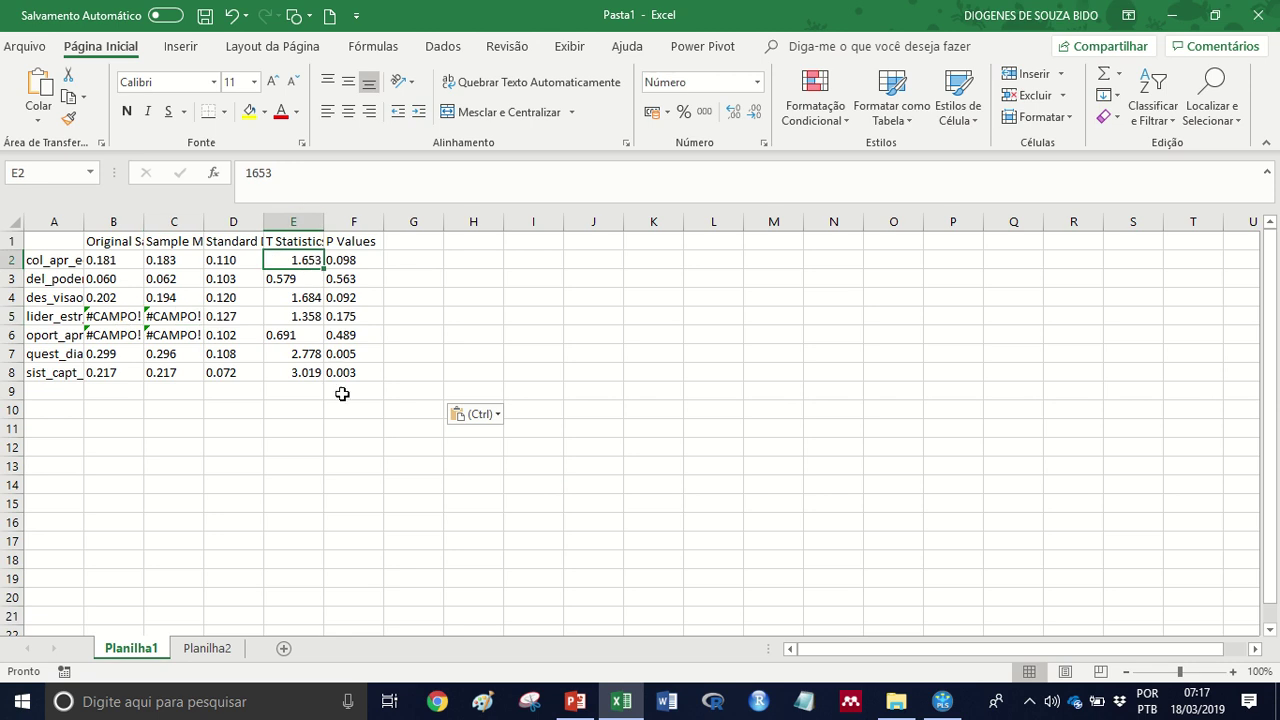
- Select cell A11 in Planilha1 and paste the copied table as plain text into a blank Notepad document
left_click(54, 427)
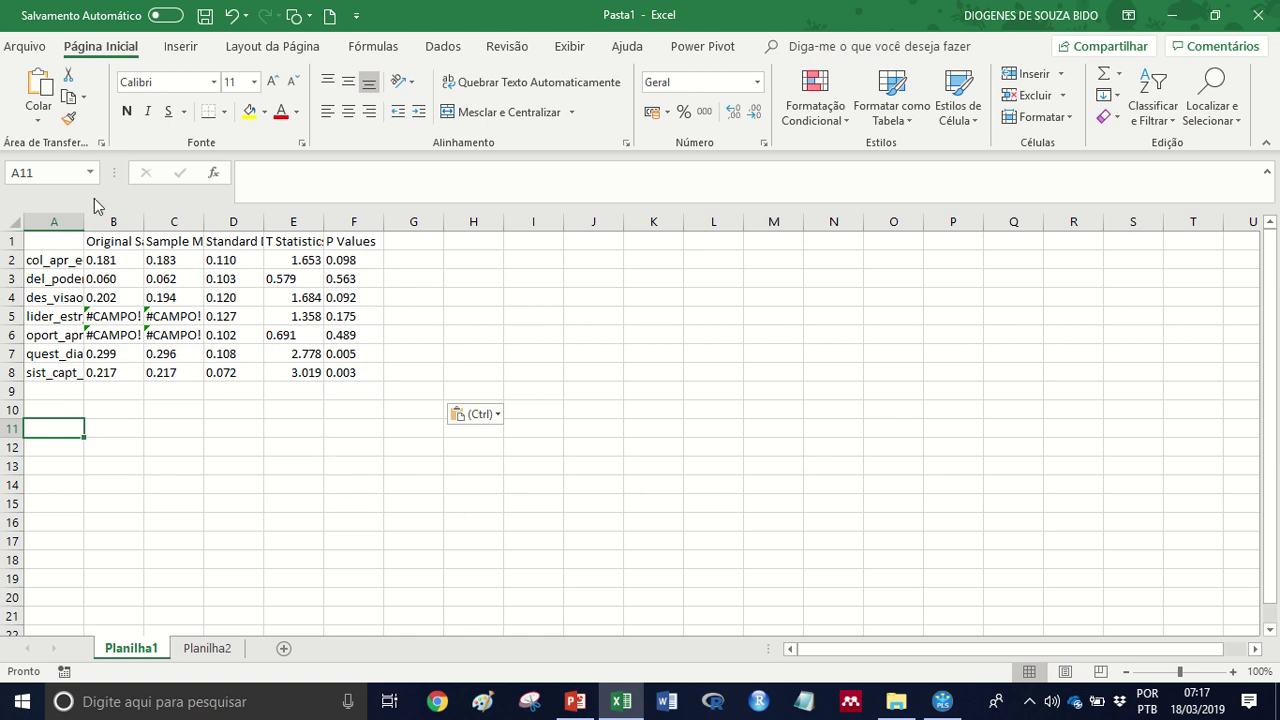
left_click(803, 700)
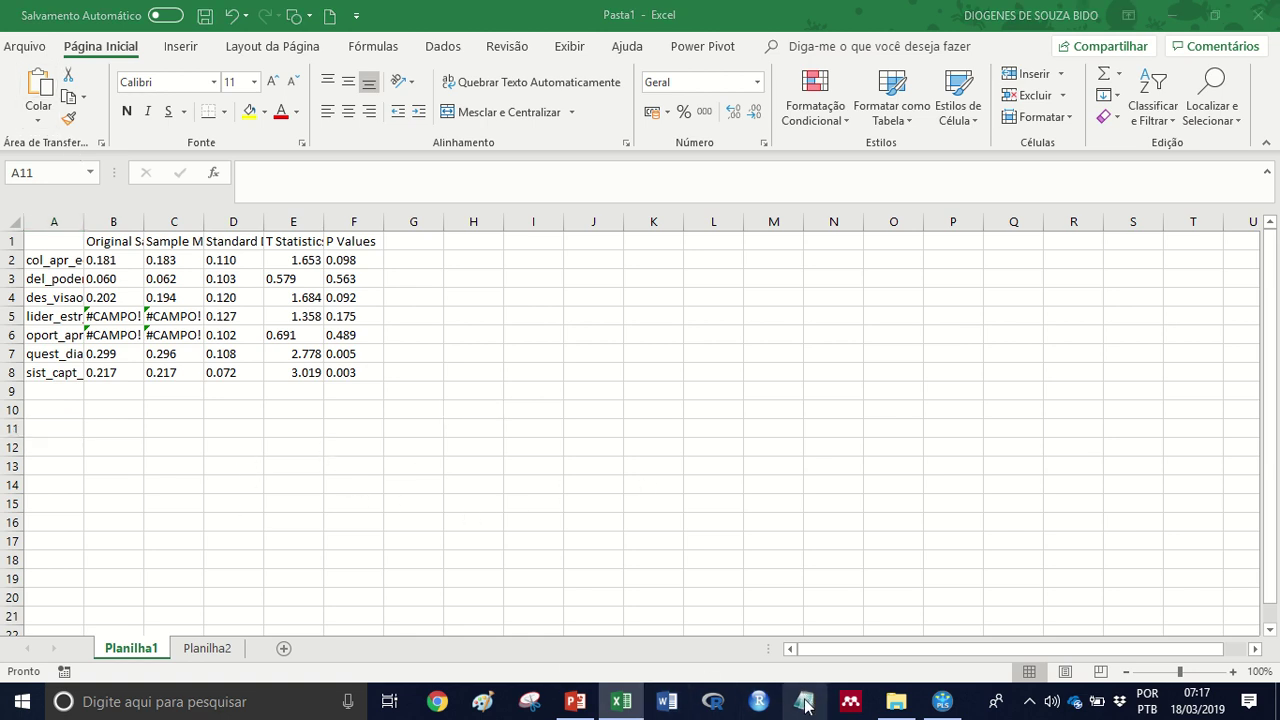
key("ctrl+v")
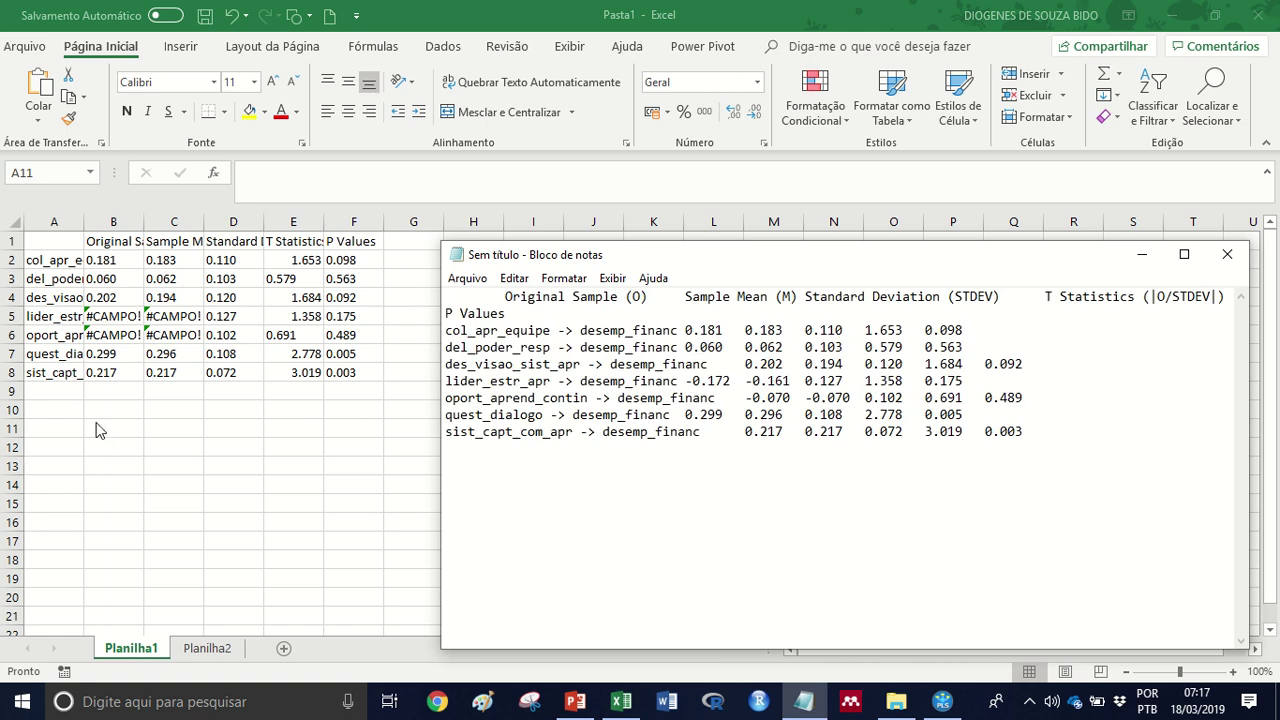
- Import the copied table at cell A11 with the Text Import Wizard, as delimited data separated by tabs only, not spaces
left_click(60, 428)
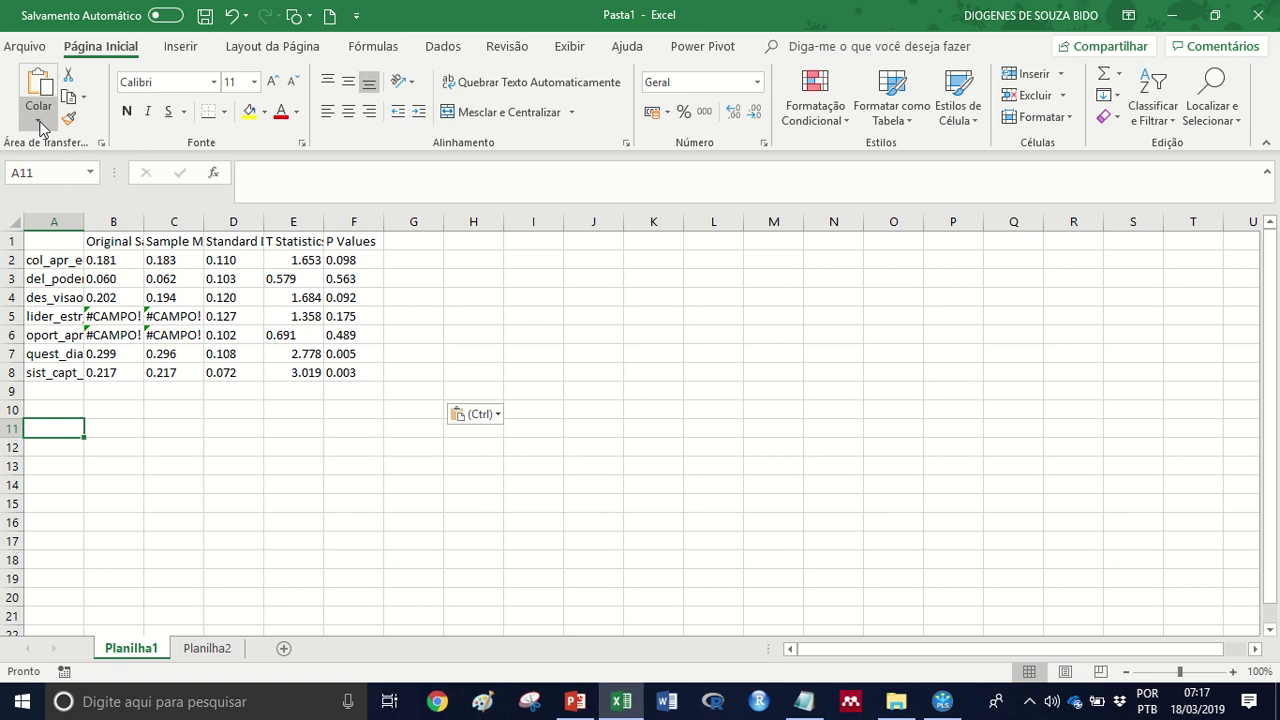
left_click(41, 125)
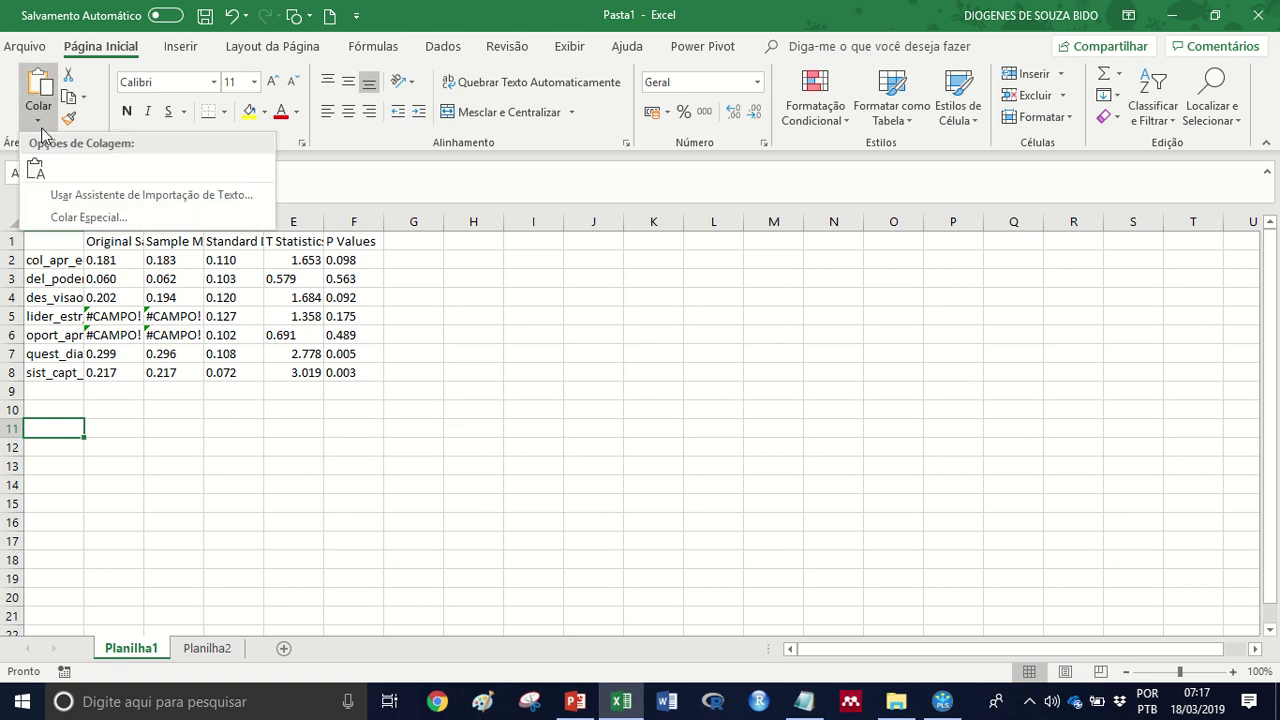
left_click(128, 196)
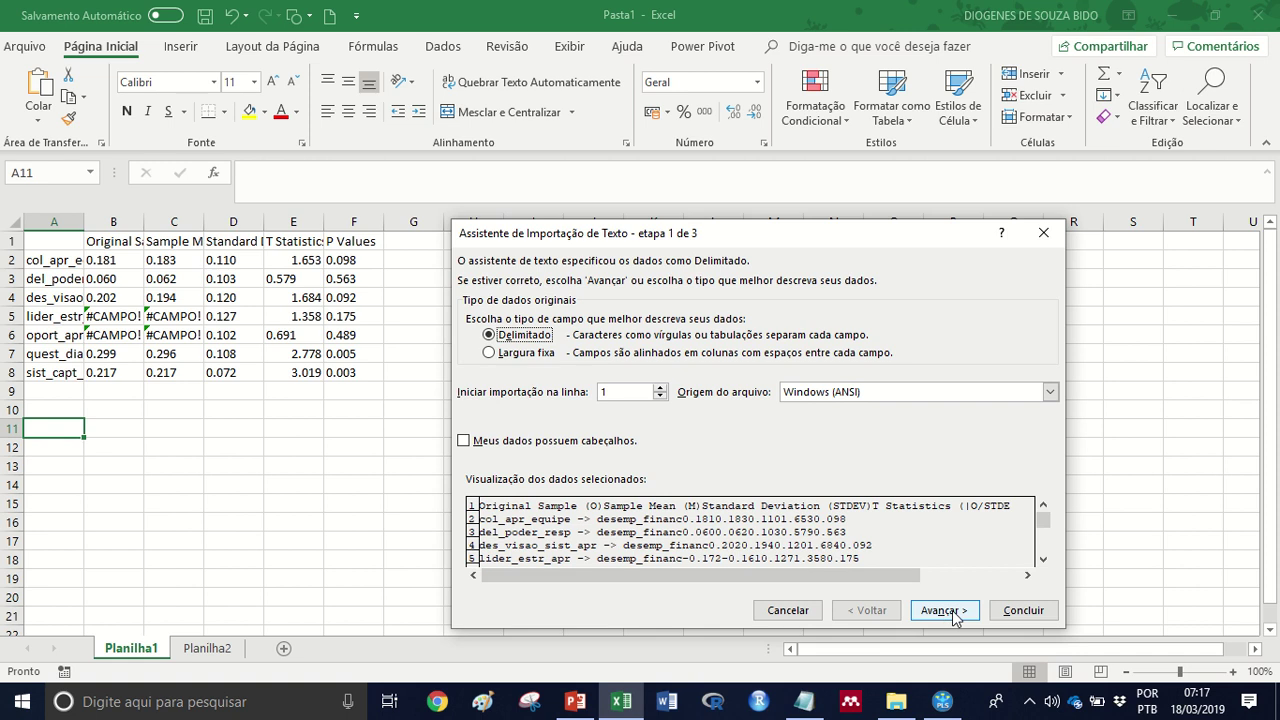
left_click(570, 444)
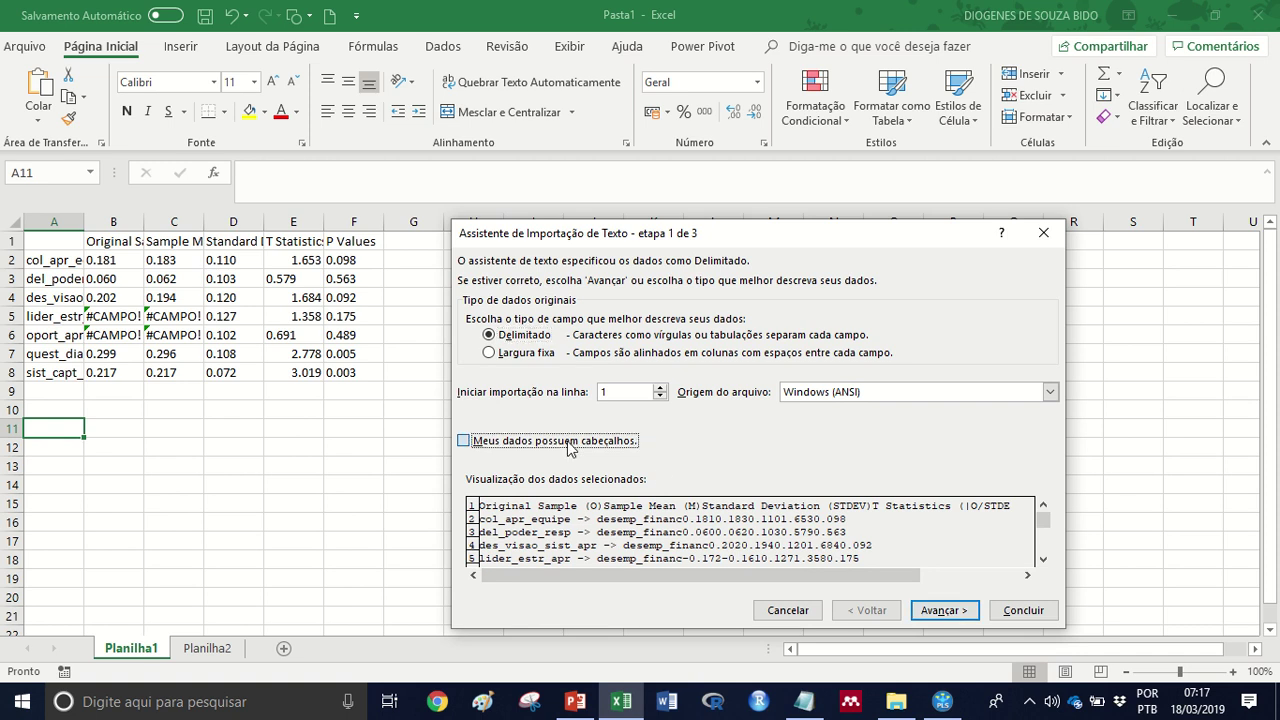
left_click(942, 607)
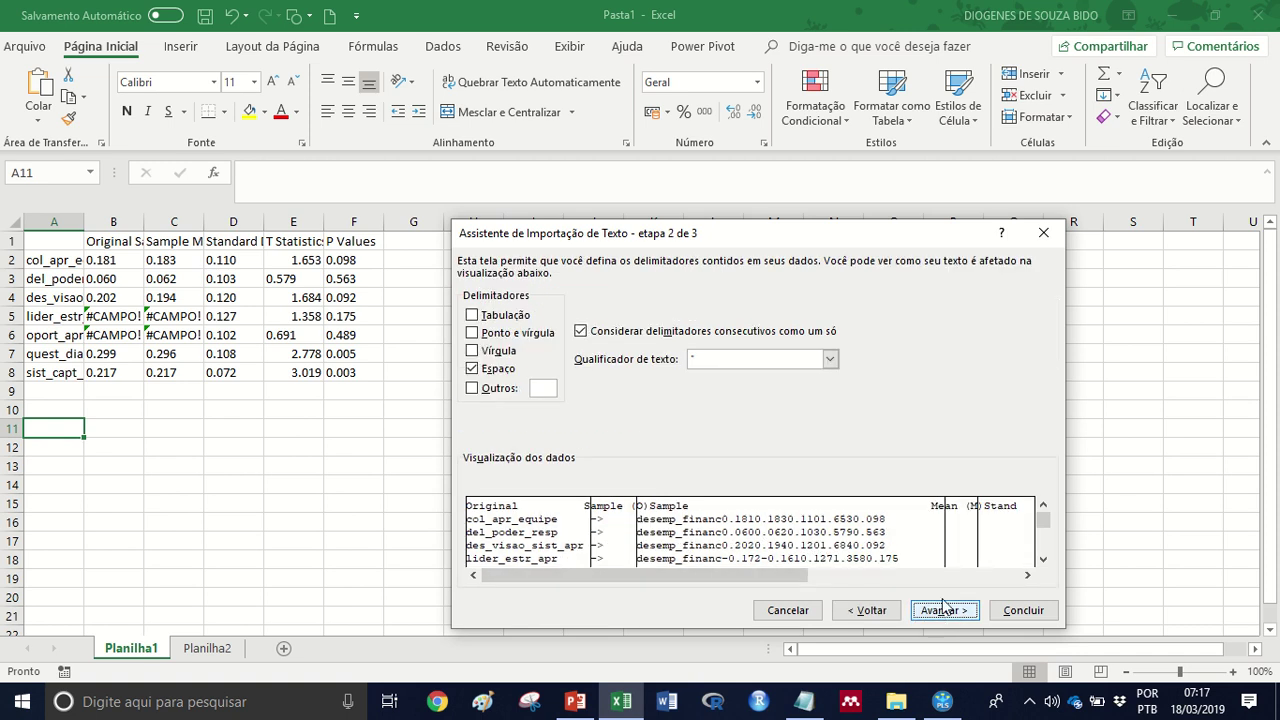
left_click(472, 315)
left_click(472, 368)
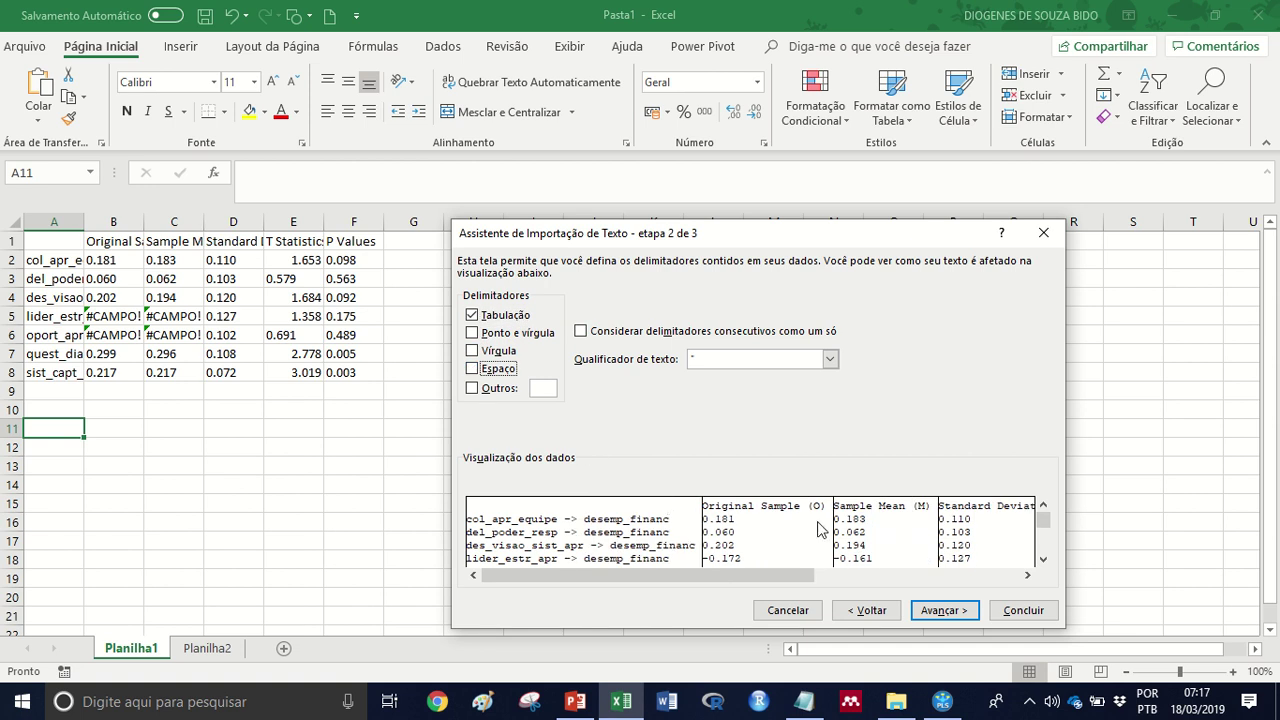
left_click(944, 610)
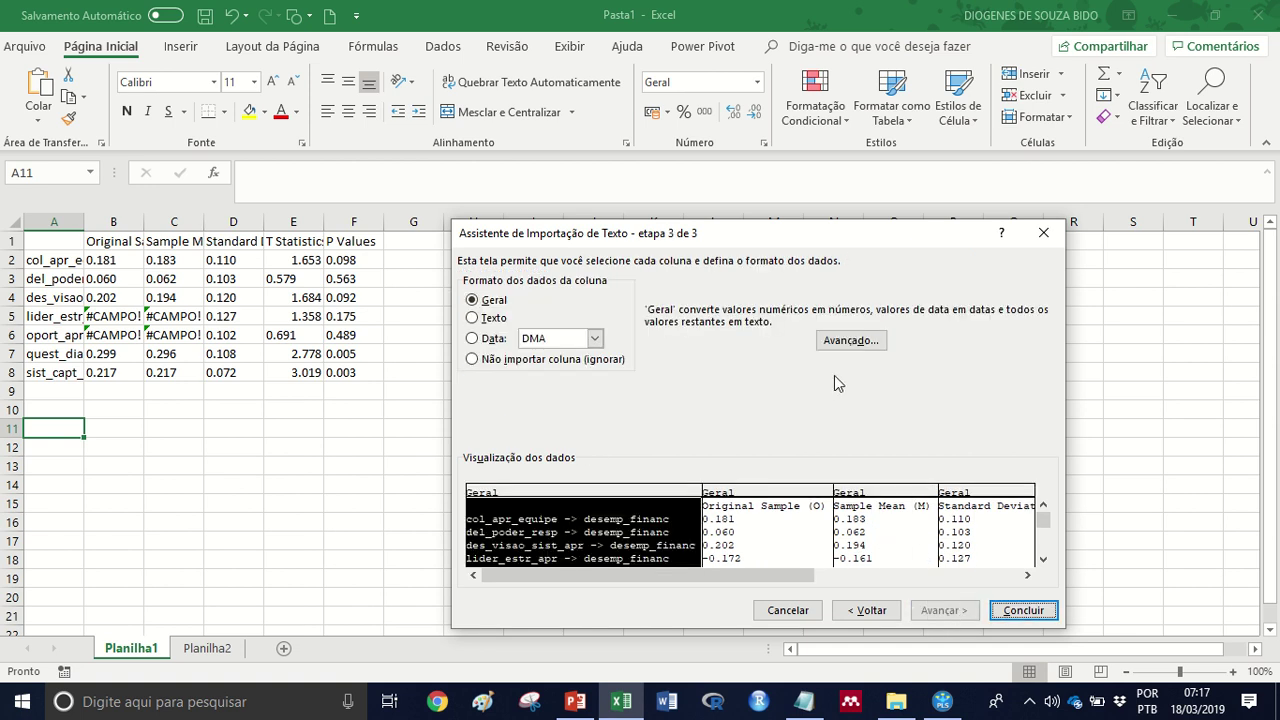
- Set the import's decimal separator to a period in the advanced settings and finish the text import
left_click(848, 341)
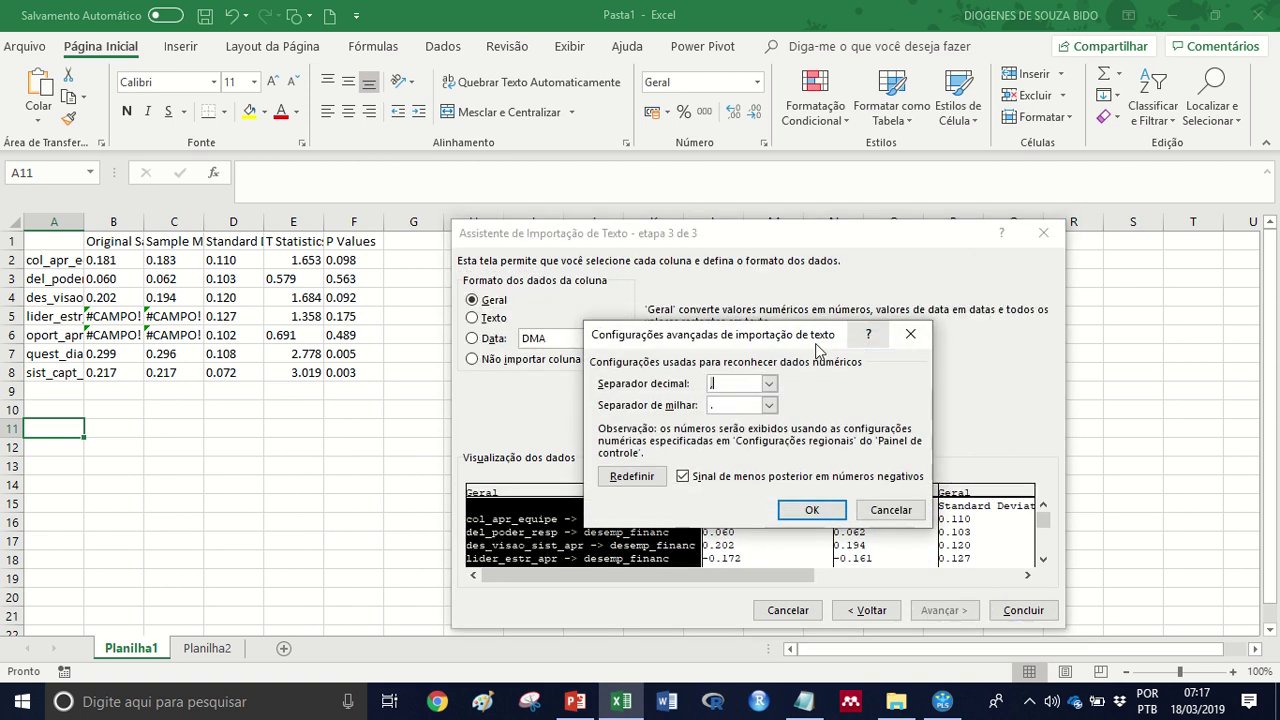
left_click(717, 384)
key("BackSpace")
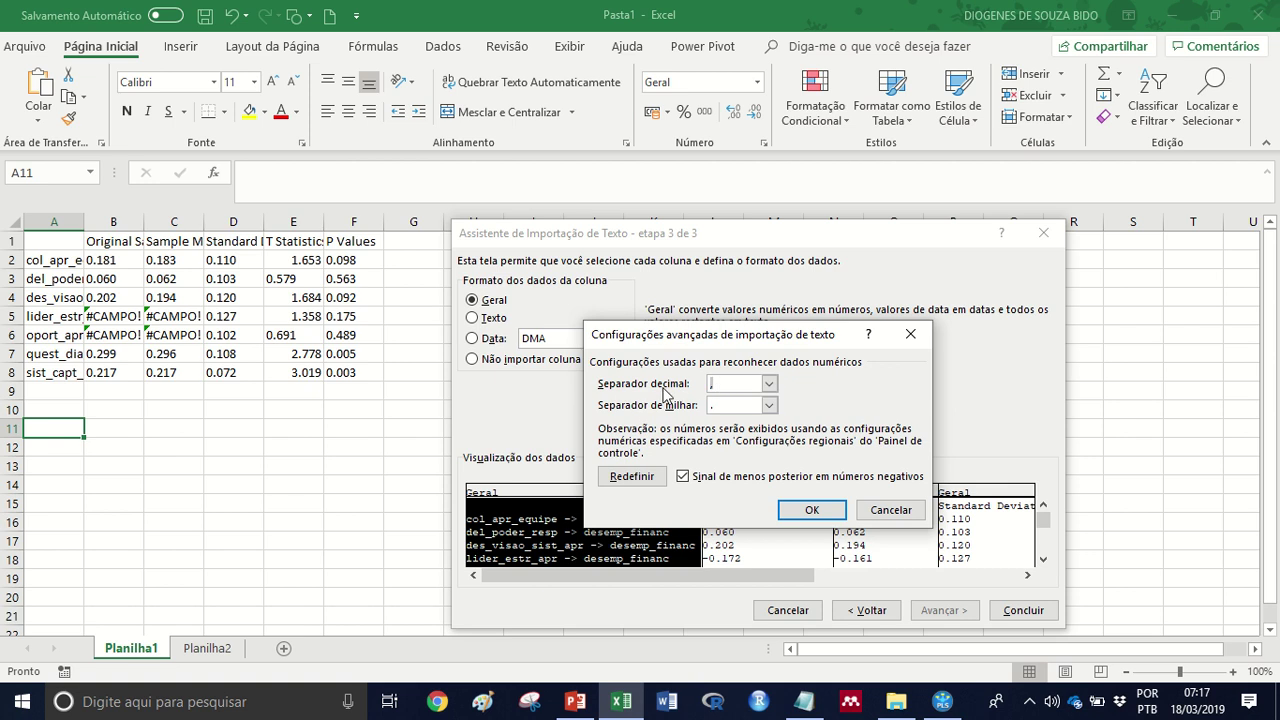
type(".")
left_click(737, 405)
left_click(813, 511)
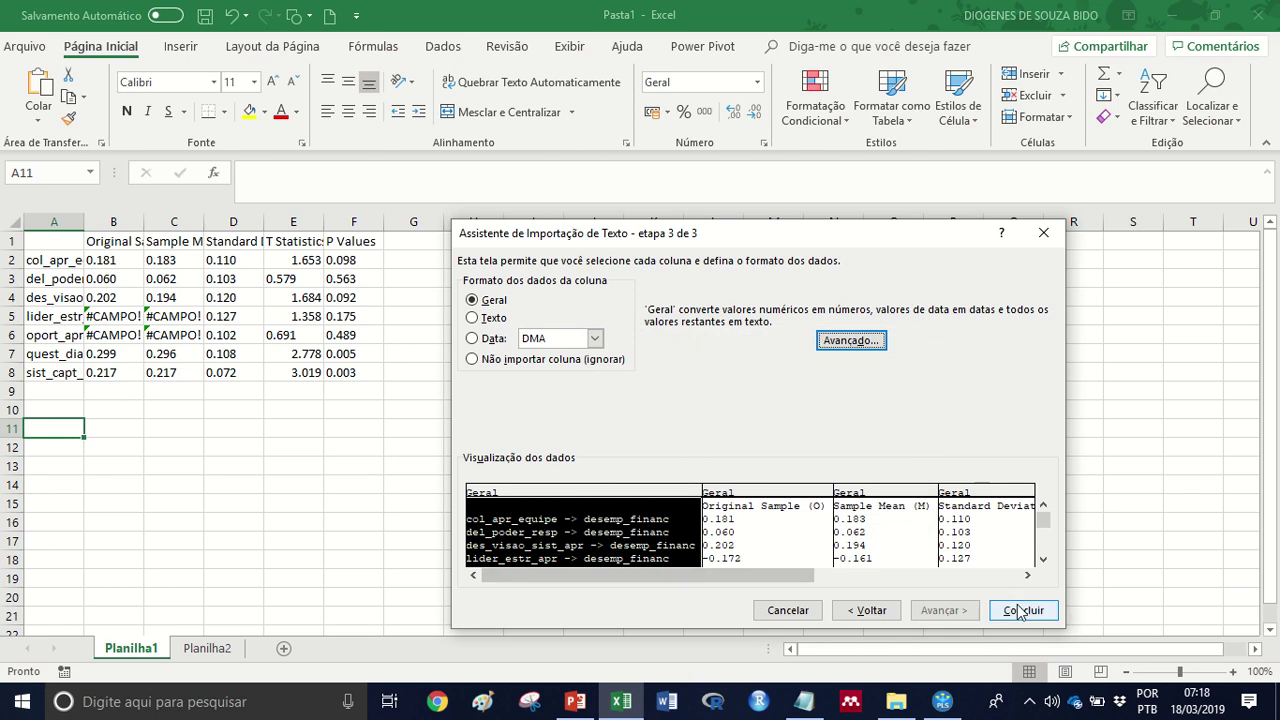
left_click(1022, 610)
left_click(778, 482)
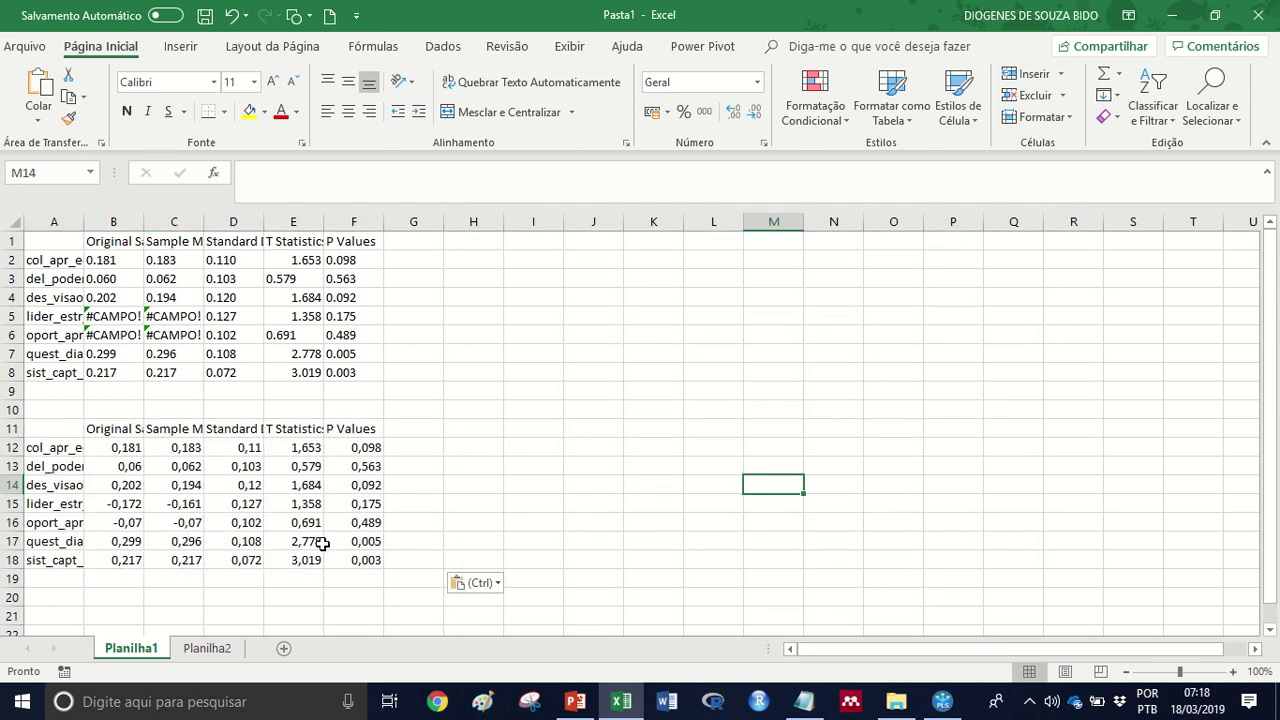
- Compare the faulty cell C5 with the imported table, and delete rows 1 to 9 holding the direct paste
left_click(190, 317)
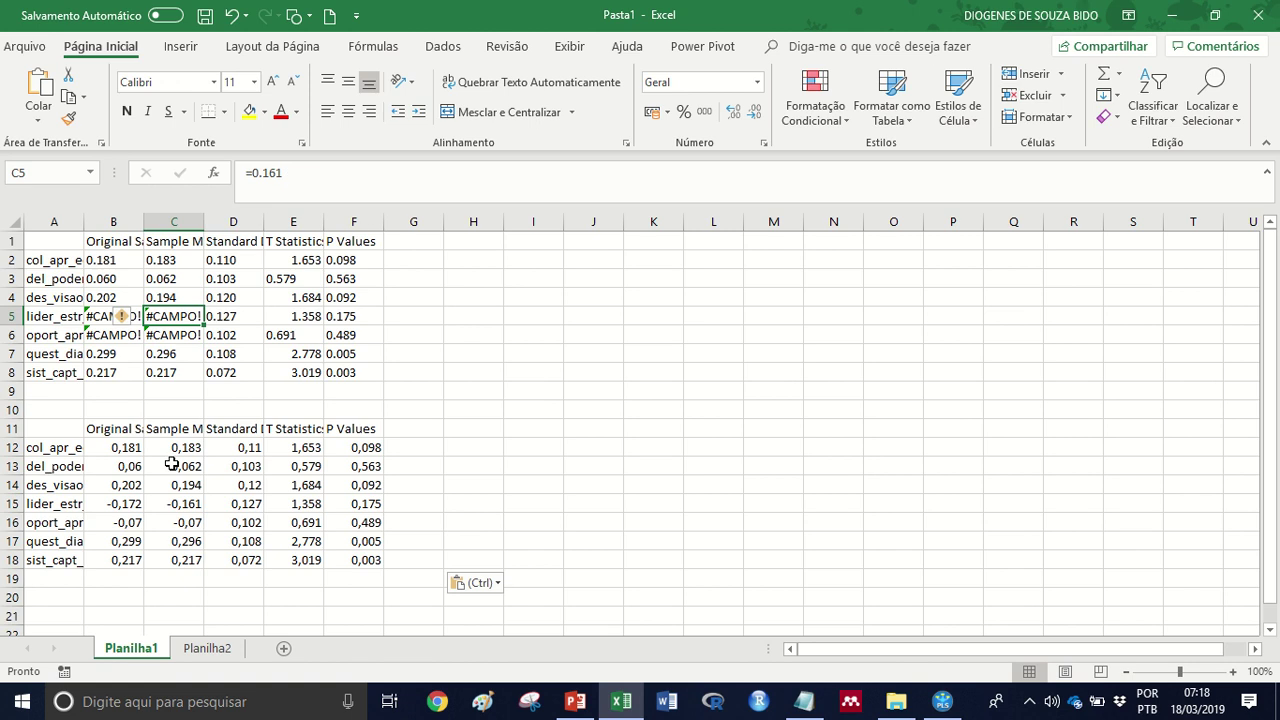
left_click(547, 450)
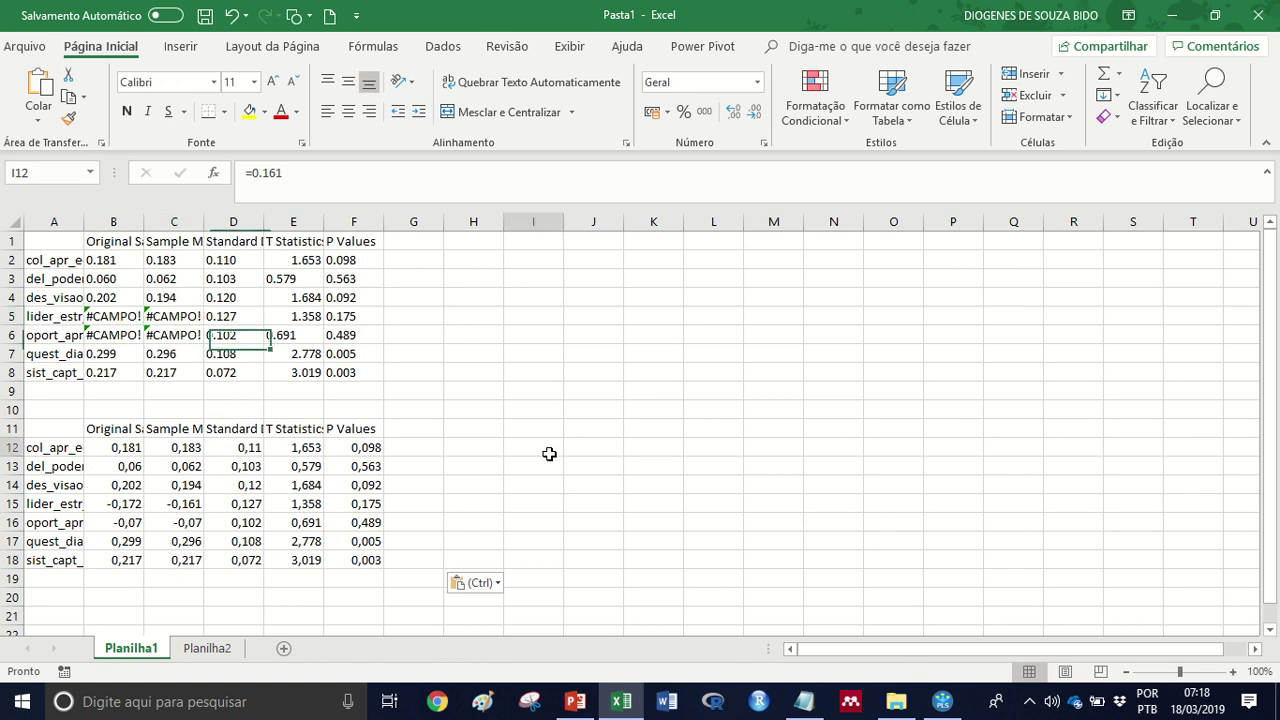
left_click_drag(45, 372, 12, 210)
right_click(205, 332)
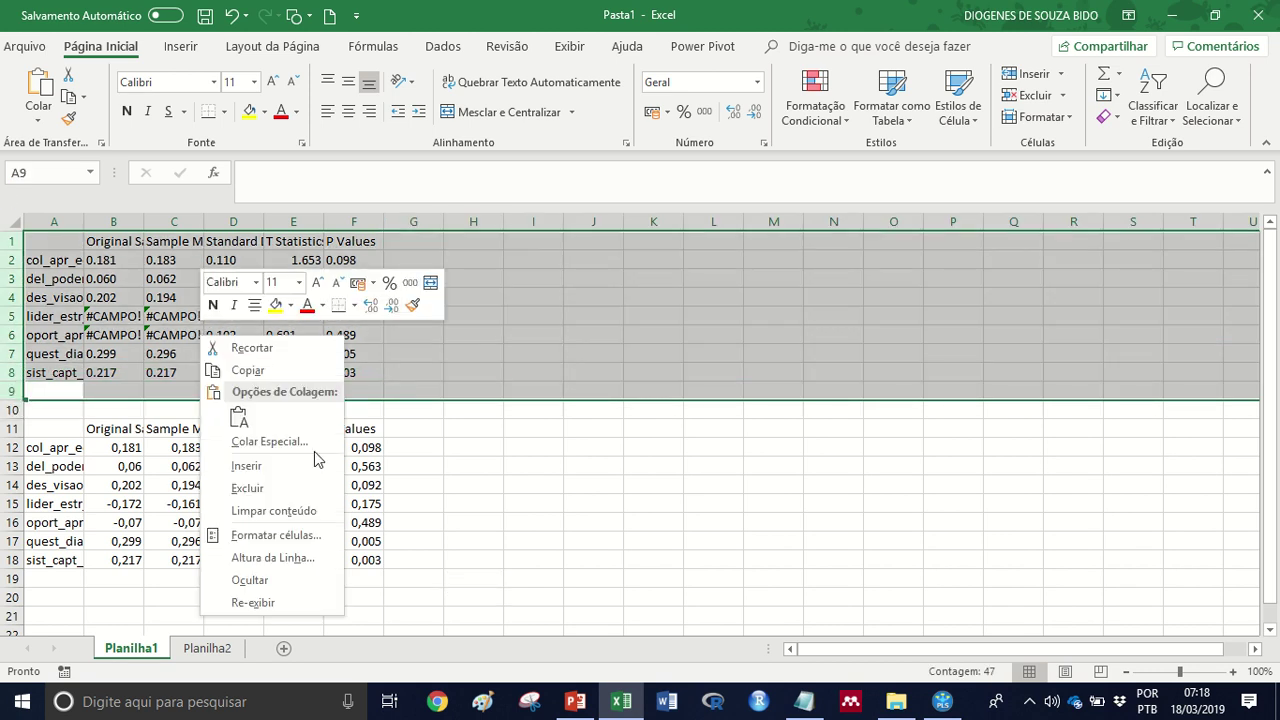
left_click(290, 490)
left_click(668, 469)
left_click(540, 467)
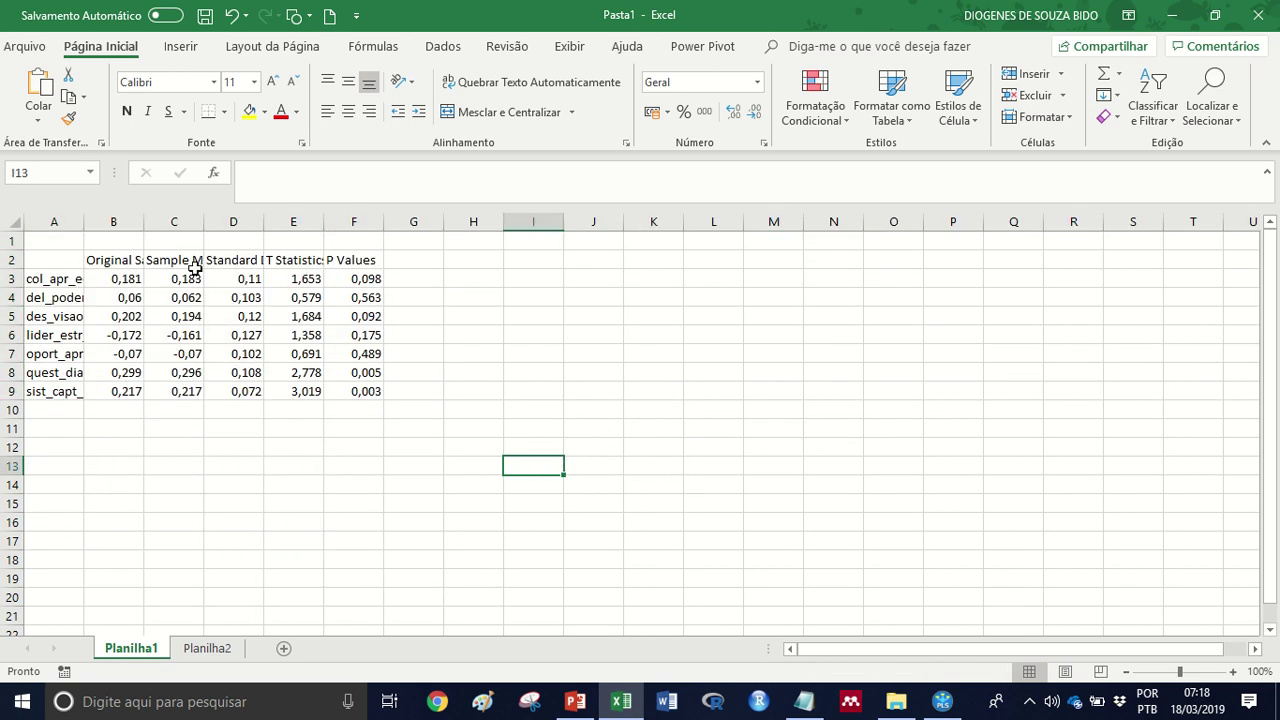
- Format the numeric values in B3:F9 to show three decimal places
left_click_drag(121, 279, 385, 391)
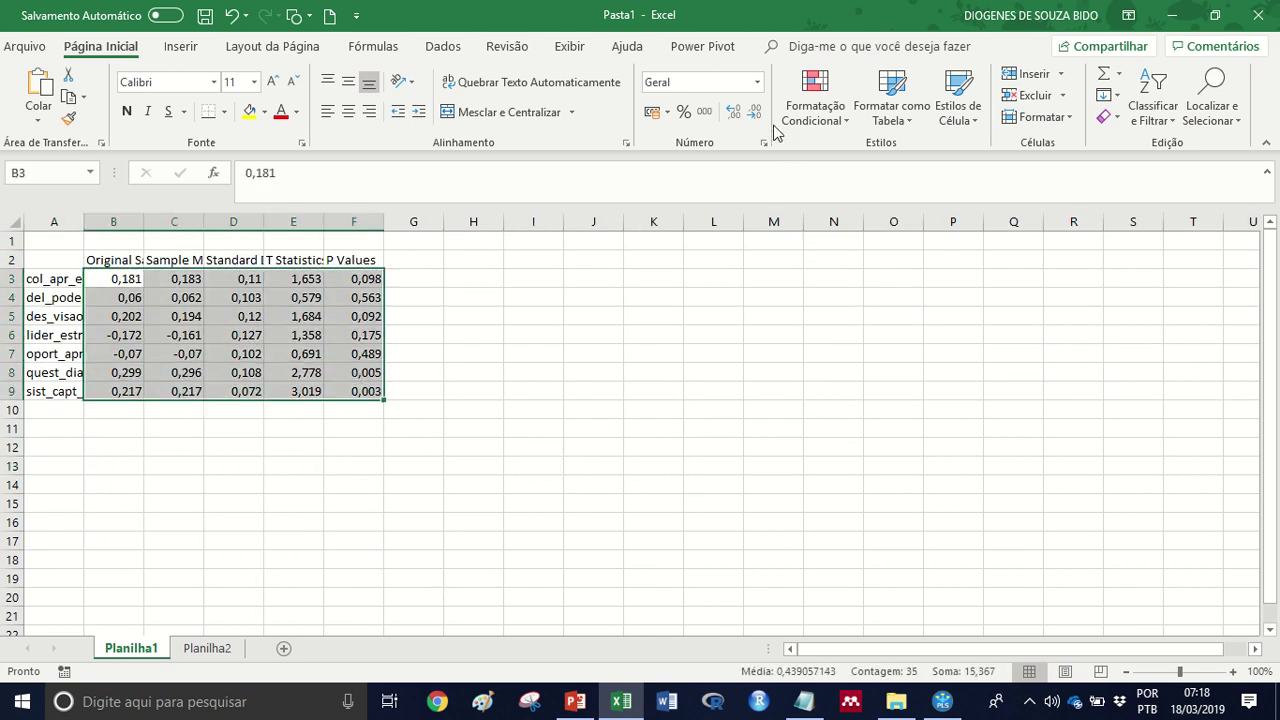
left_click(734, 112)
left_click(754, 112)
left_click(653, 353)
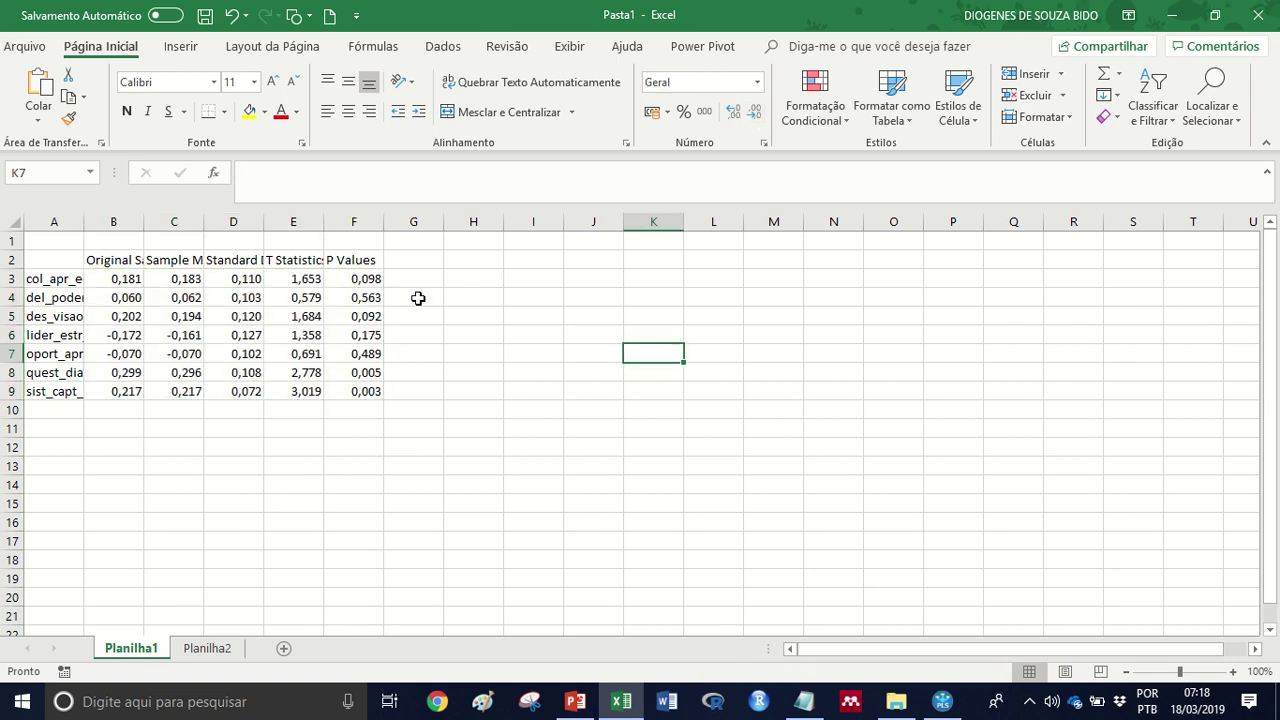
- Format the T Statistics values in E3:E9 to show two decimal places
left_click_drag(310, 280, 303, 388)
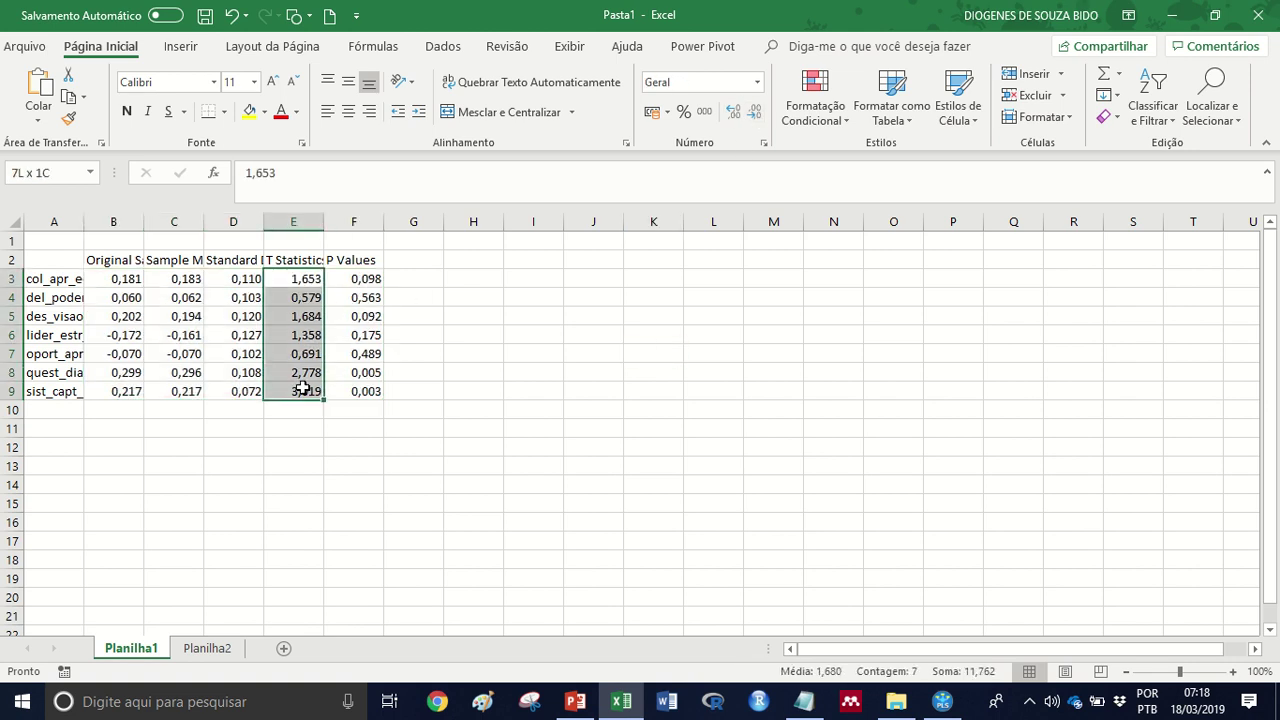
left_click(734, 112)
left_click(706, 305)
left_click_drag(310, 280, 300, 391)
left_click(754, 112)
left_click(754, 112)
left_click(651, 391)
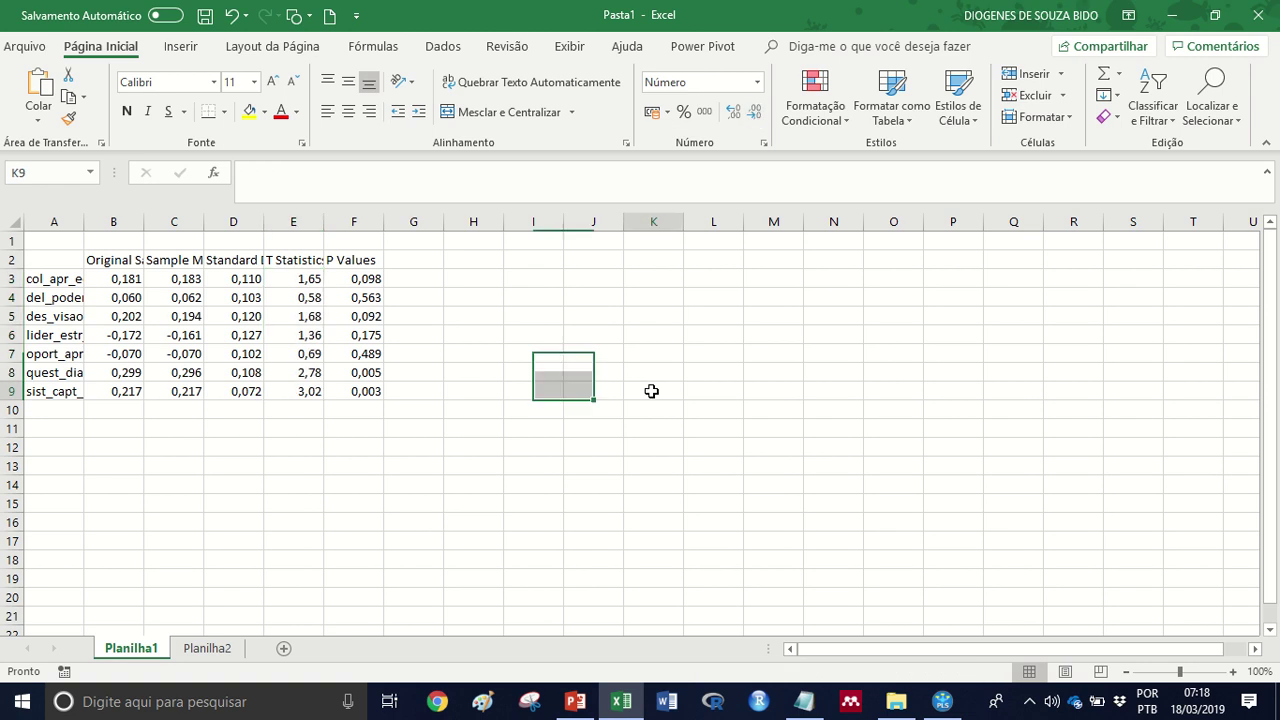
- Widen columns B and C so the Original Sample and Sample Mean headings are more readable
left_click(132, 259)
left_click_drag(144, 221, 279, 221)
left_click(213, 260)
left_click(182, 282)
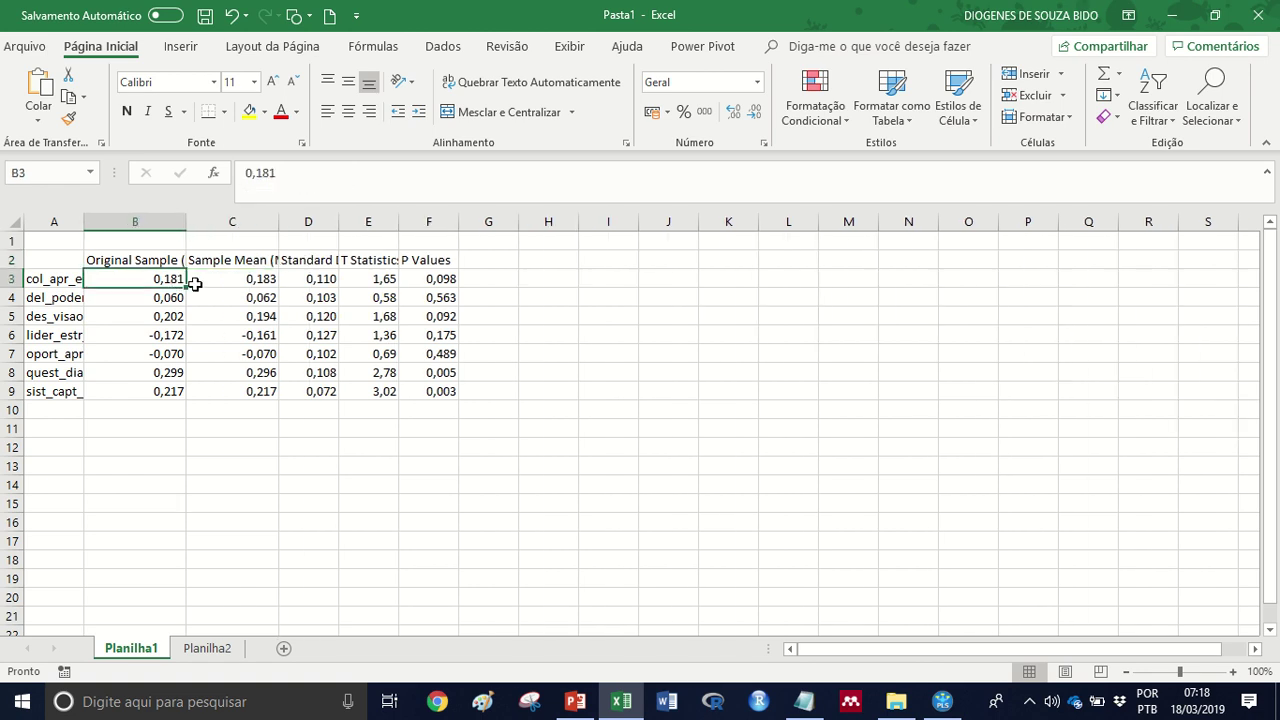
- Compare the Original Sample and Sample Mean values in rows 3 to 5, and clear the whole Sample Mean column C
left_click(245, 281)
left_click(181, 297)
left_click(240, 298)
left_click(175, 316)
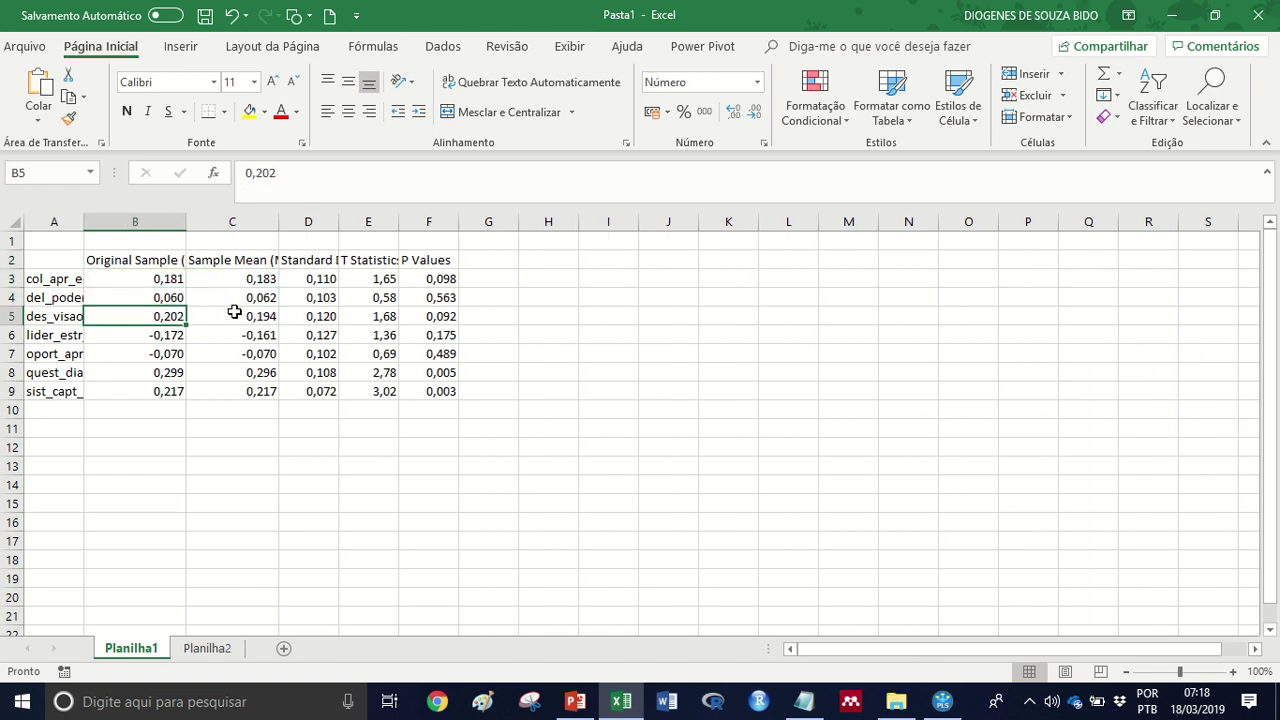
left_click(235, 316)
left_click_drag(237, 240, 245, 428)
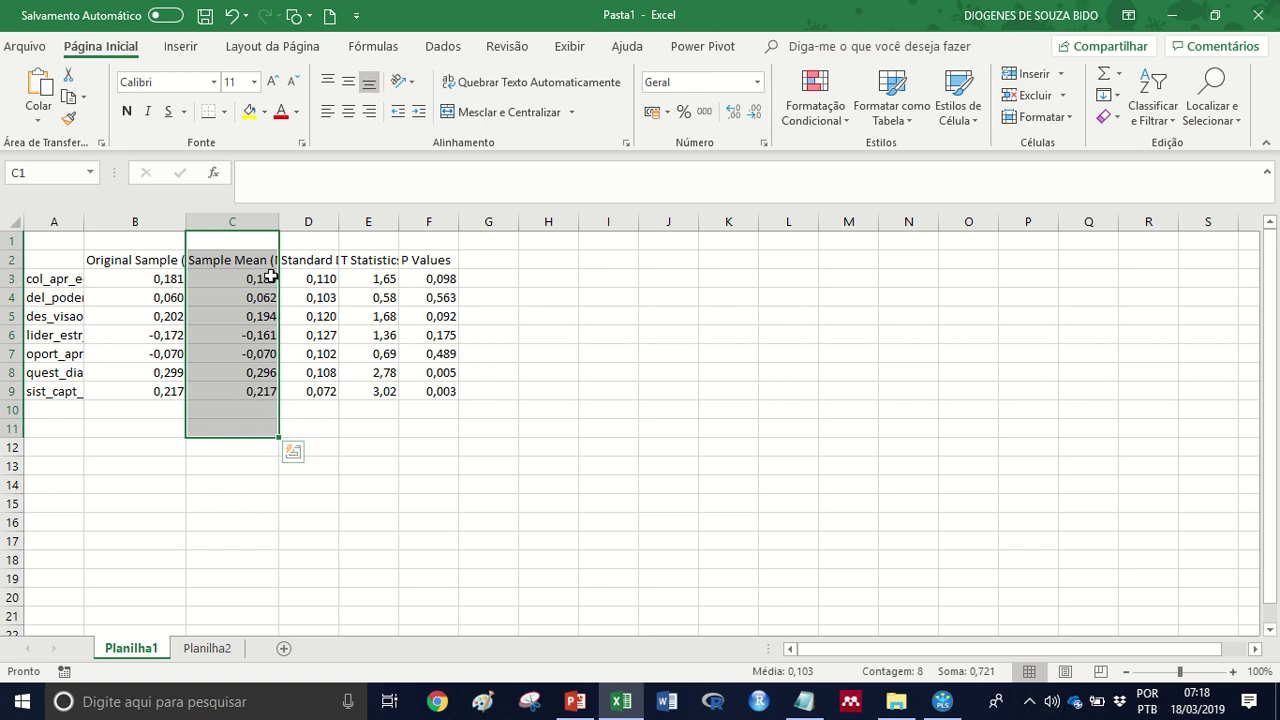
left_click_drag(258, 280, 260, 378)
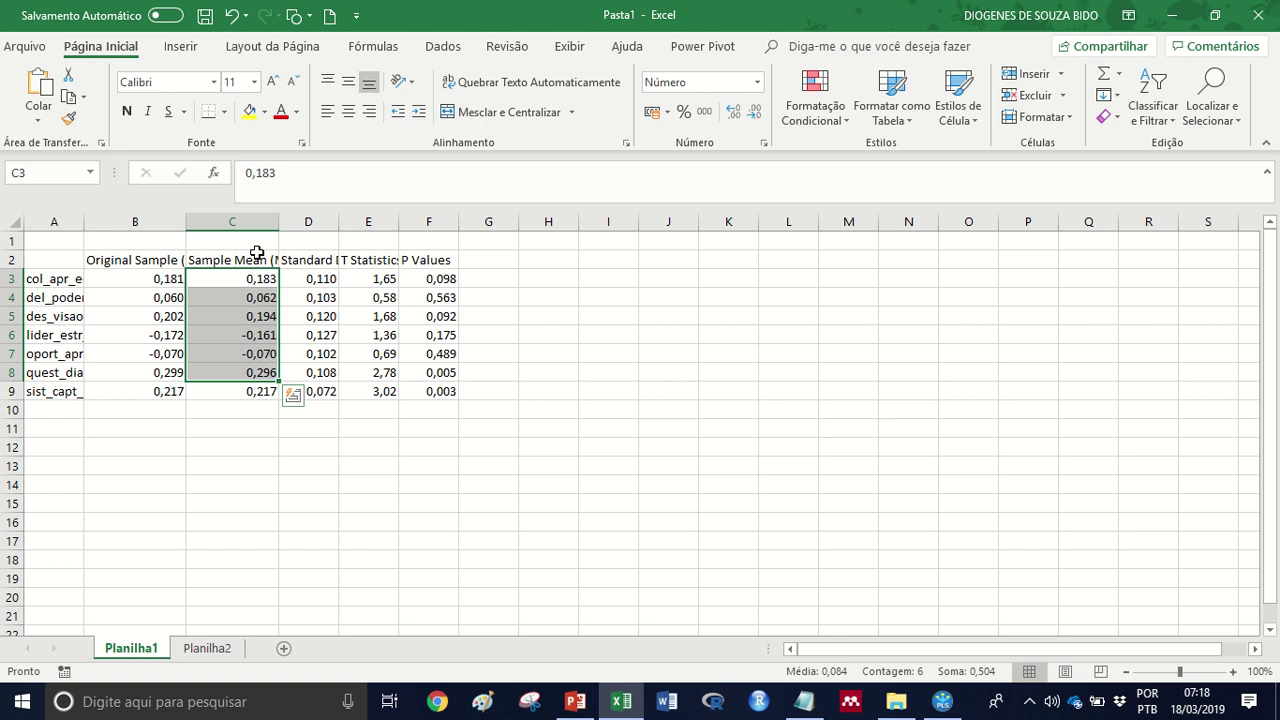
left_click(246, 222)
key("Delete")
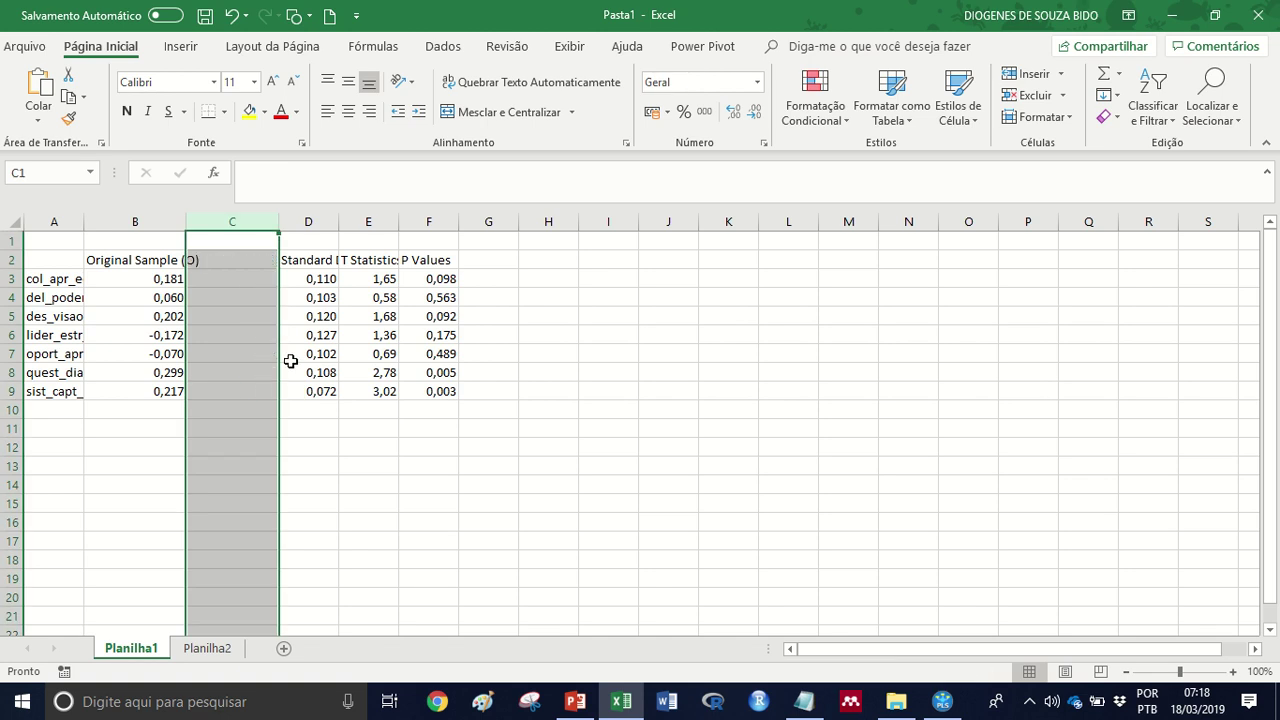
left_click(563, 460)
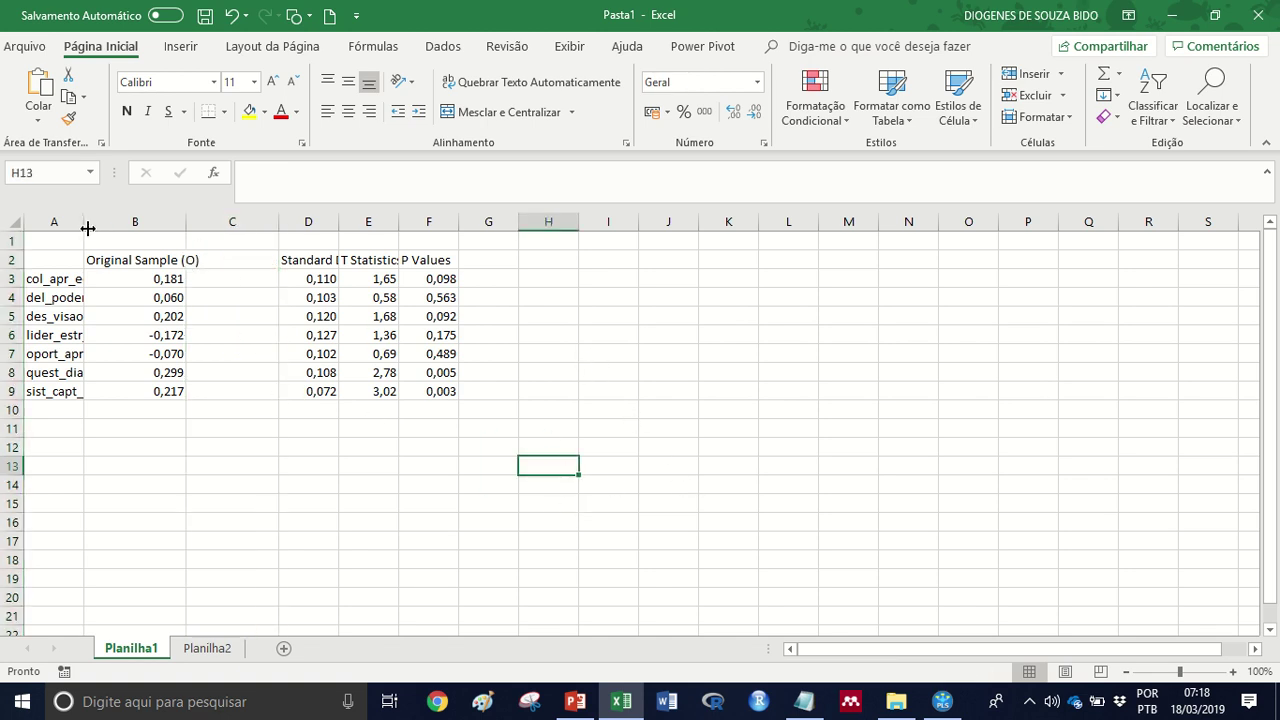
- Widen column A to show the full path names, and insert a new column B with the heading "Hipóteses" in B2
left_click_drag(88, 228, 285, 219)
right_click(339, 222)
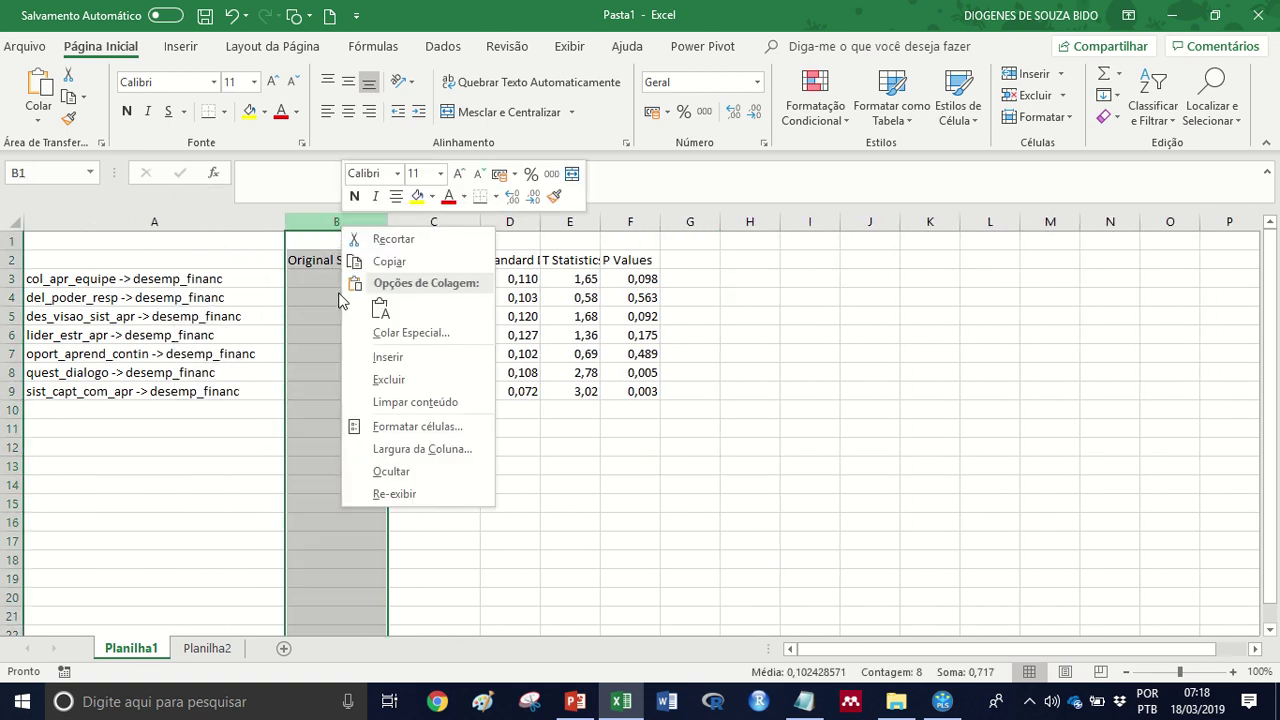
left_click(406, 360)
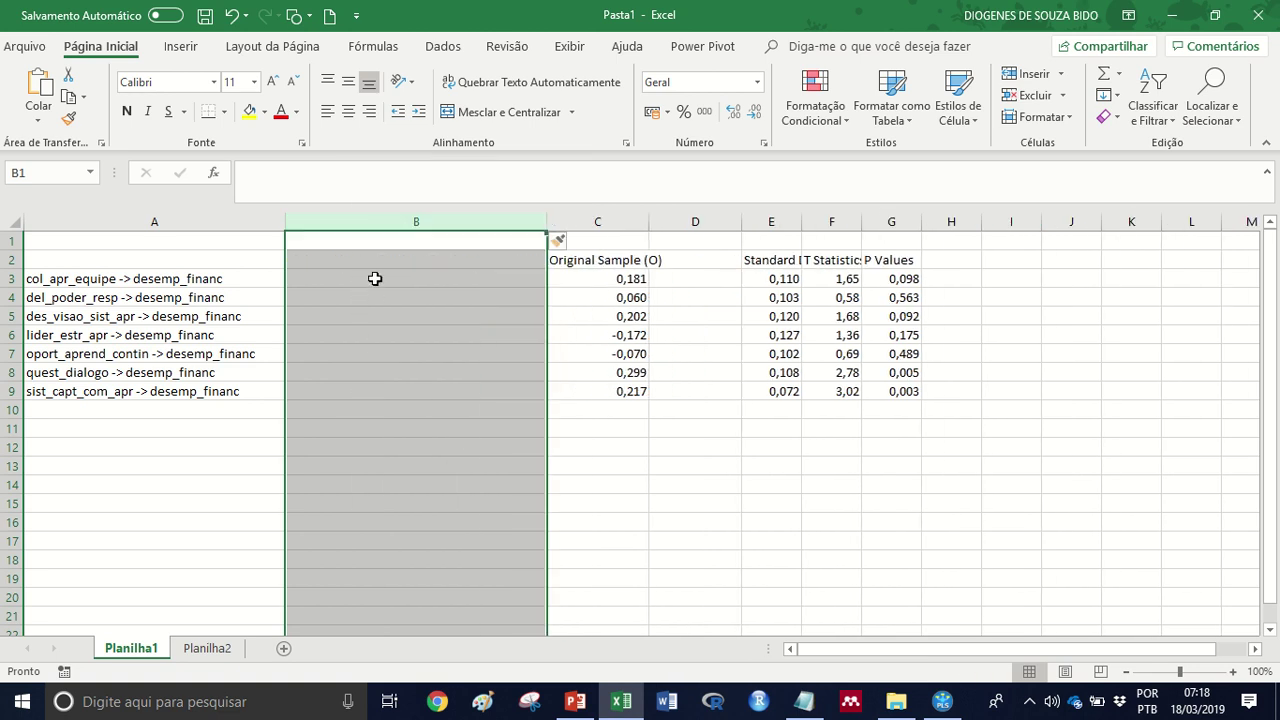
left_click(386, 263)
type("Hipóteses")
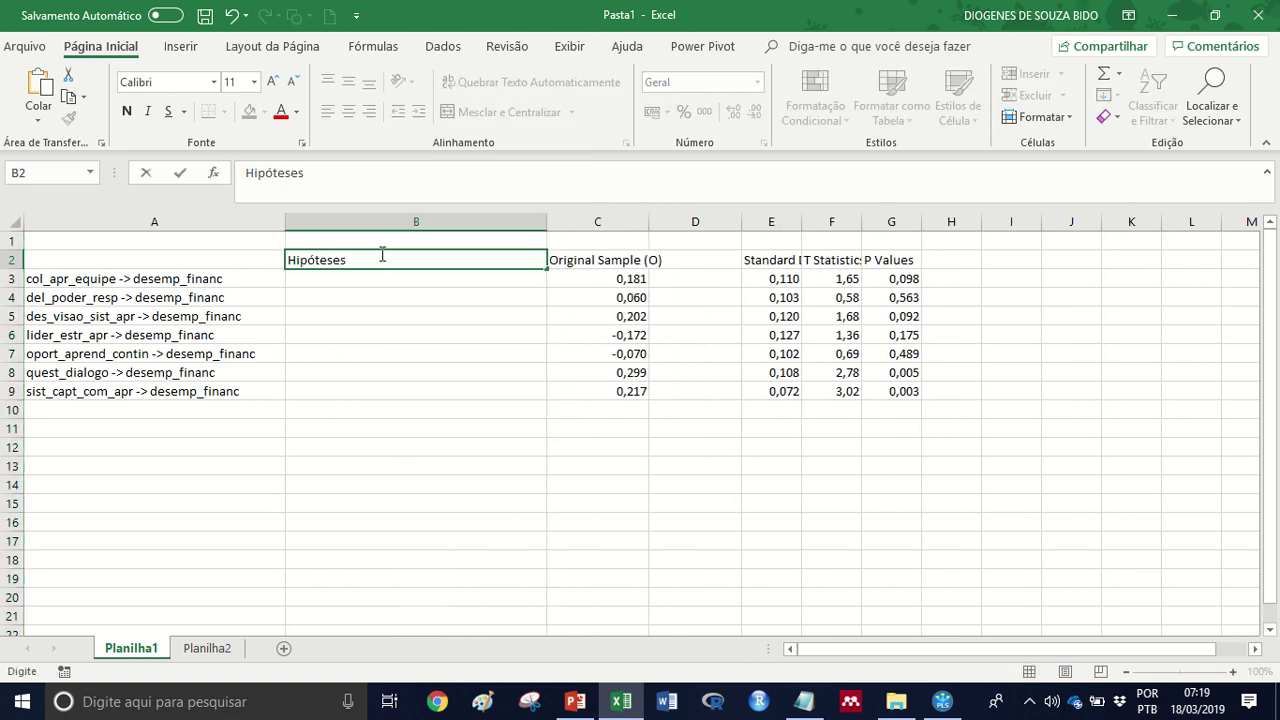
key("Return")
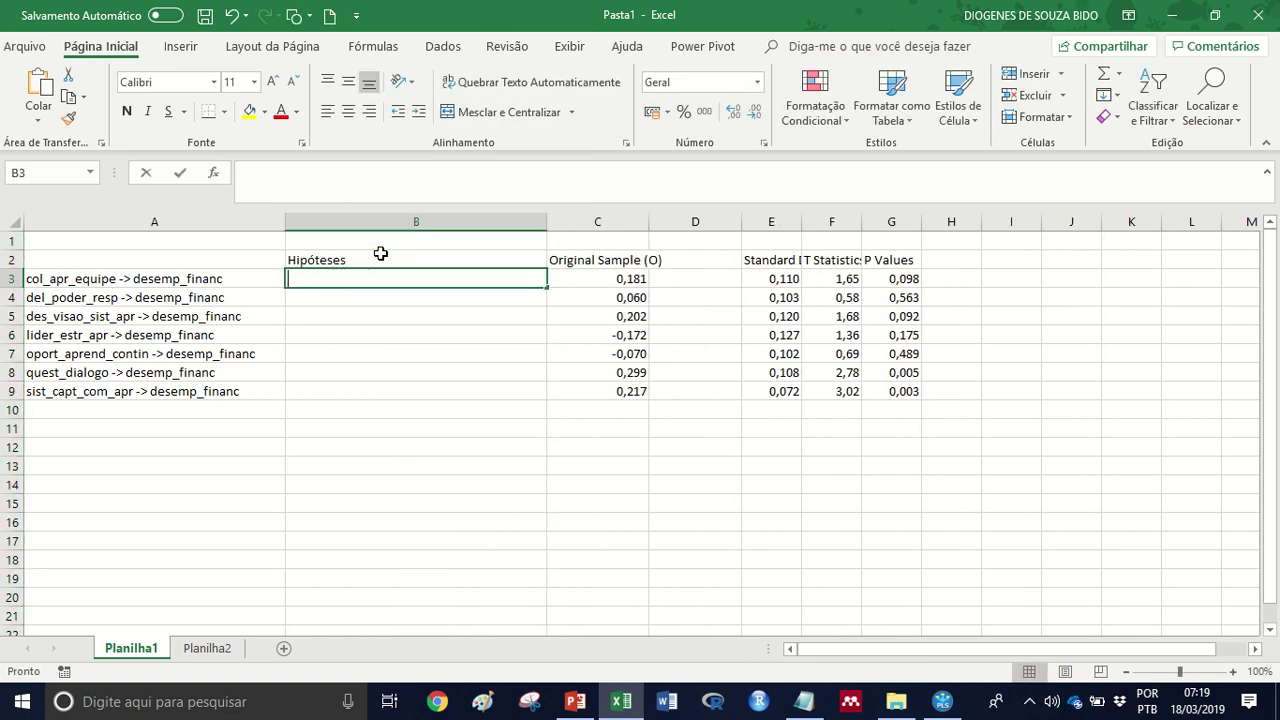
- Enter the hypothesis labels H1(+) in B3 and H2(+) in B4
type("H1")
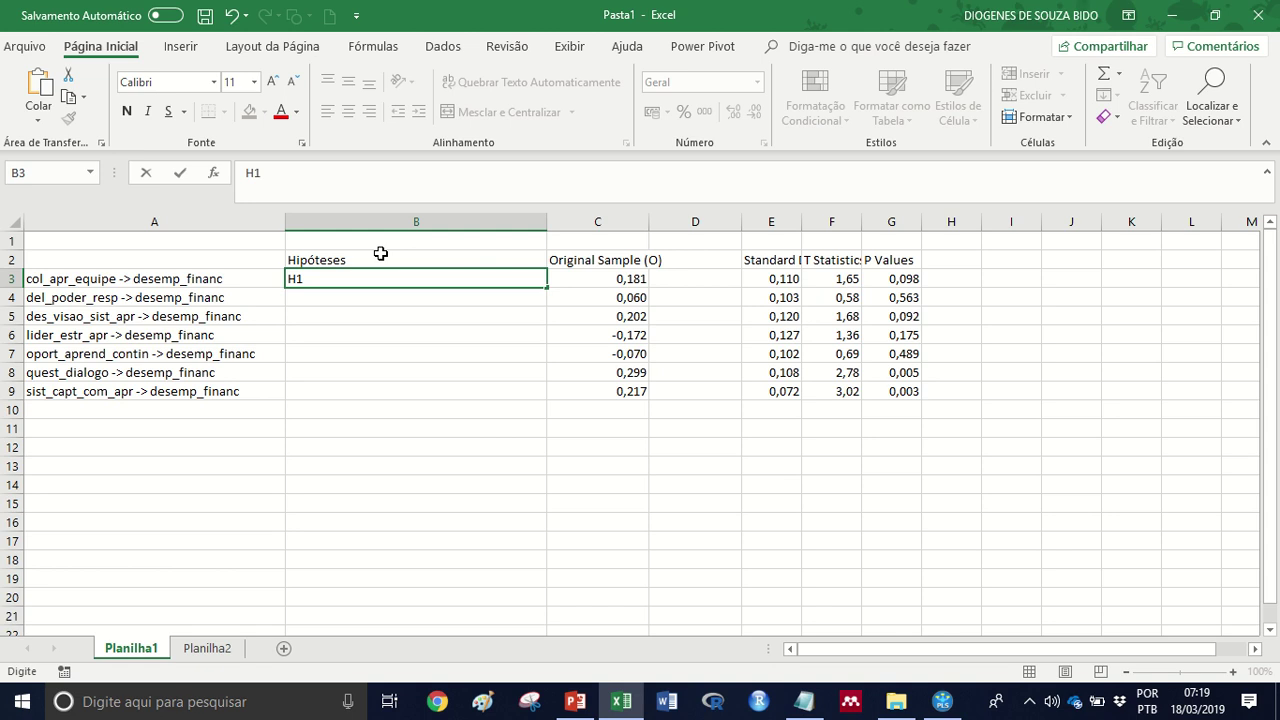
type("(+)")
key("Return")
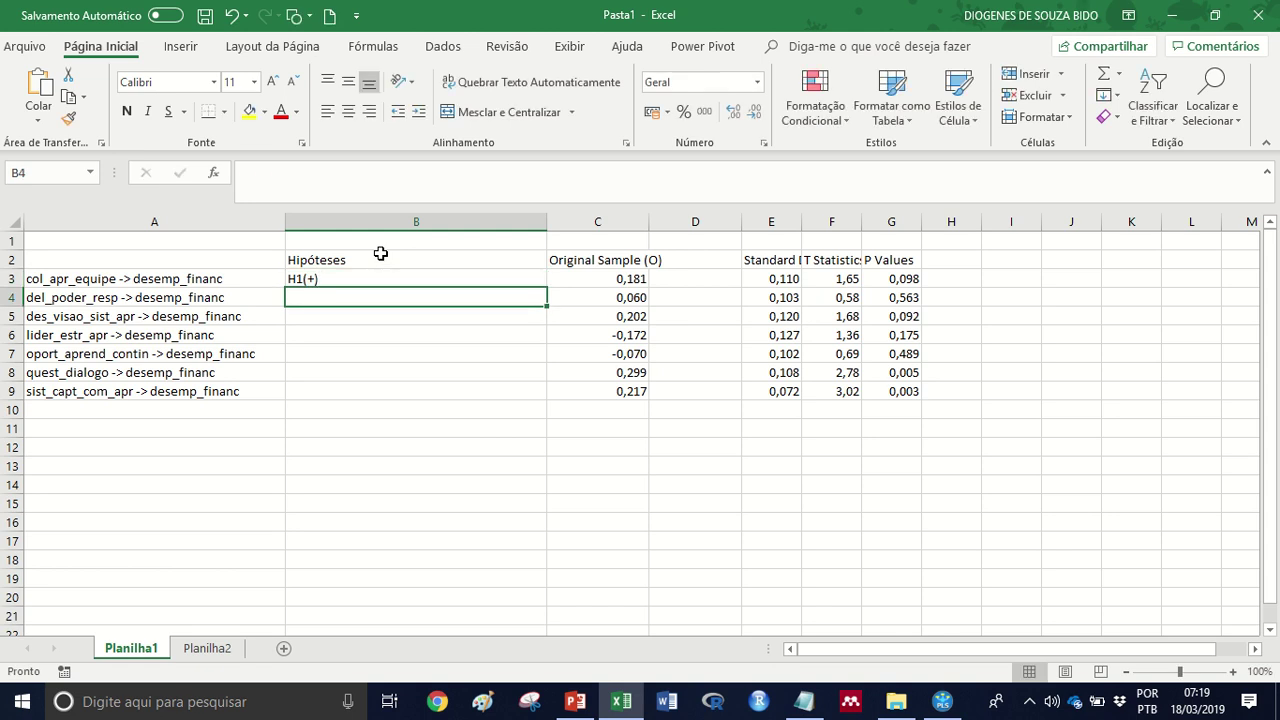
type("H2")
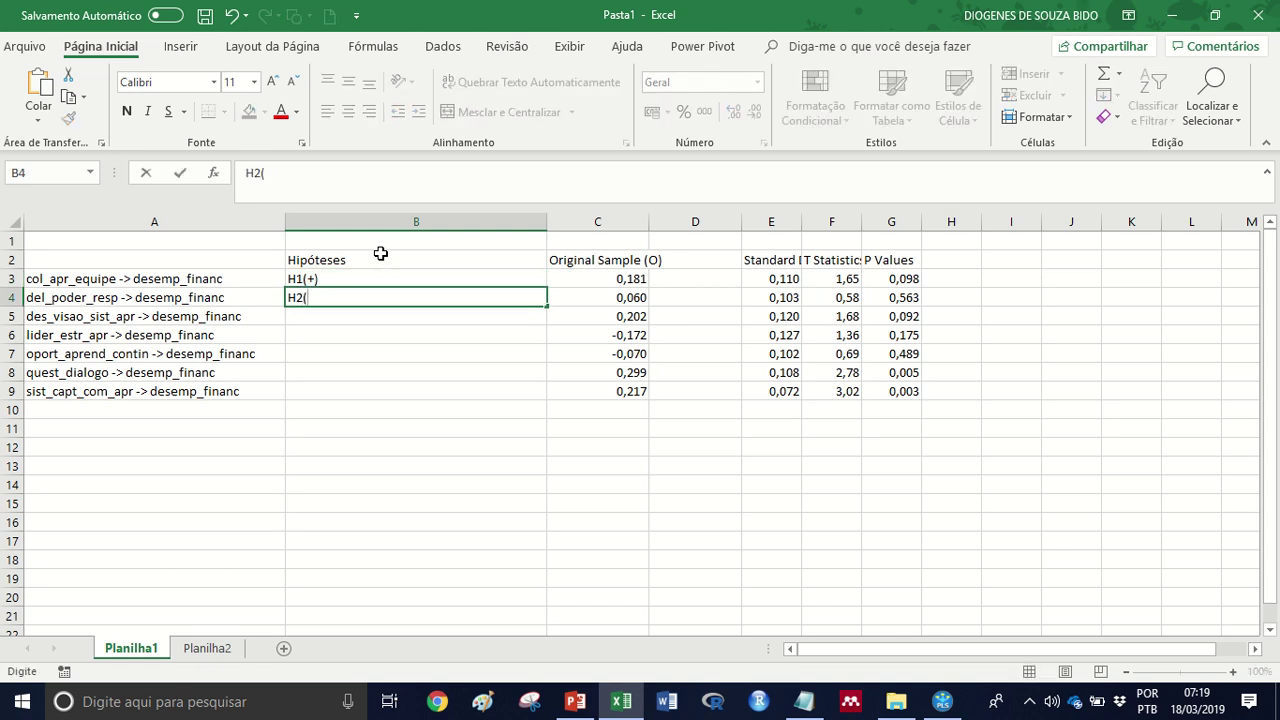
type("(+)")
key("Return")
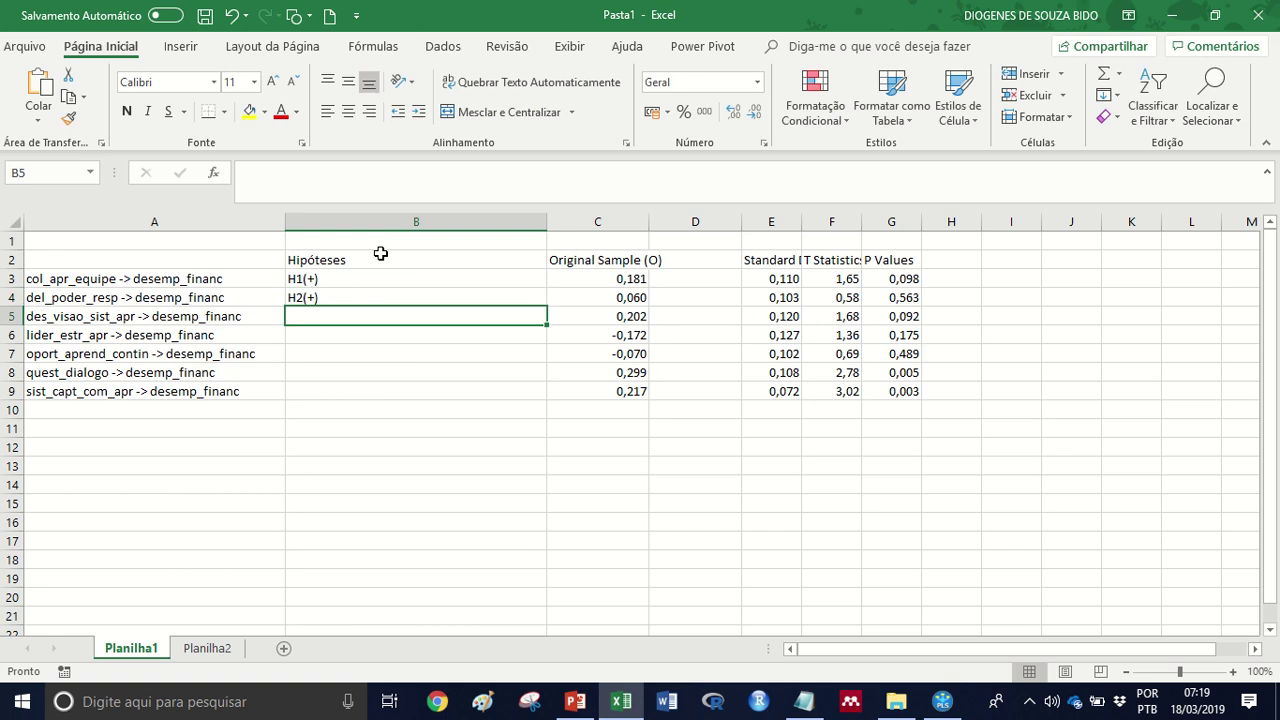
- Fill the H2(+) label from B4 down through B9, and narrow column B to suit the short labels
left_click(450, 295)
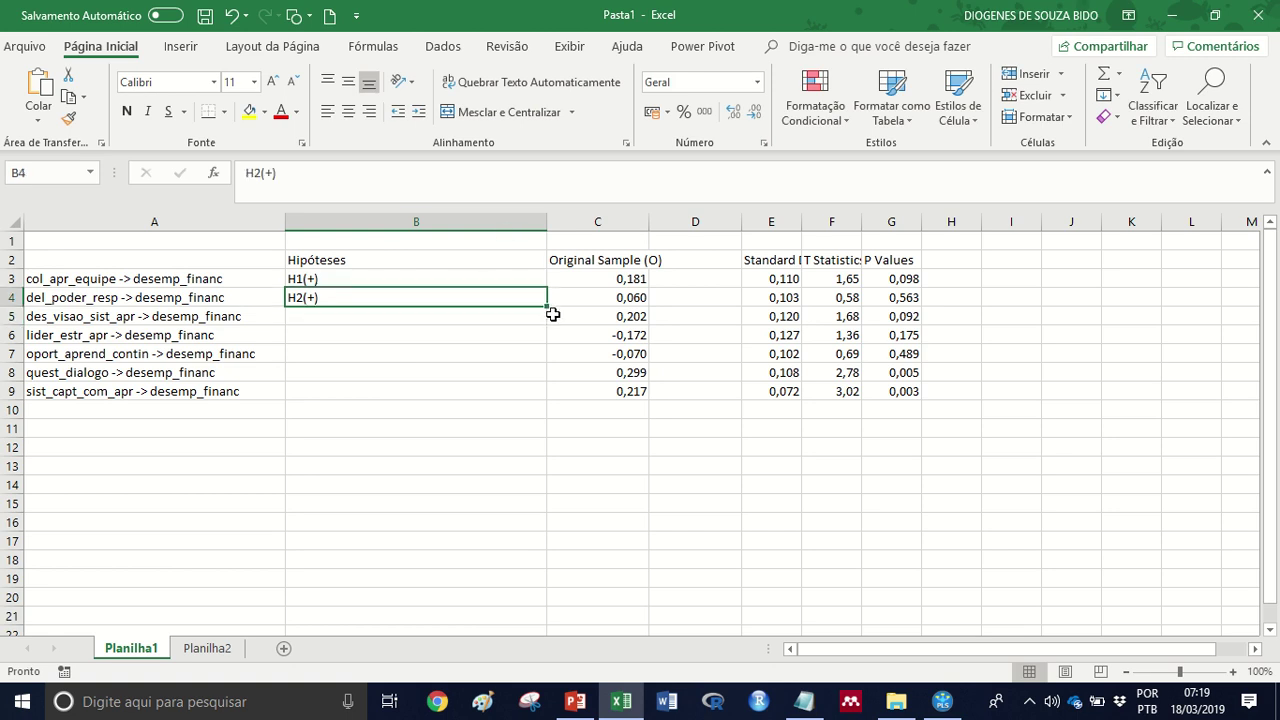
left_click_drag(551, 305, 560, 412)
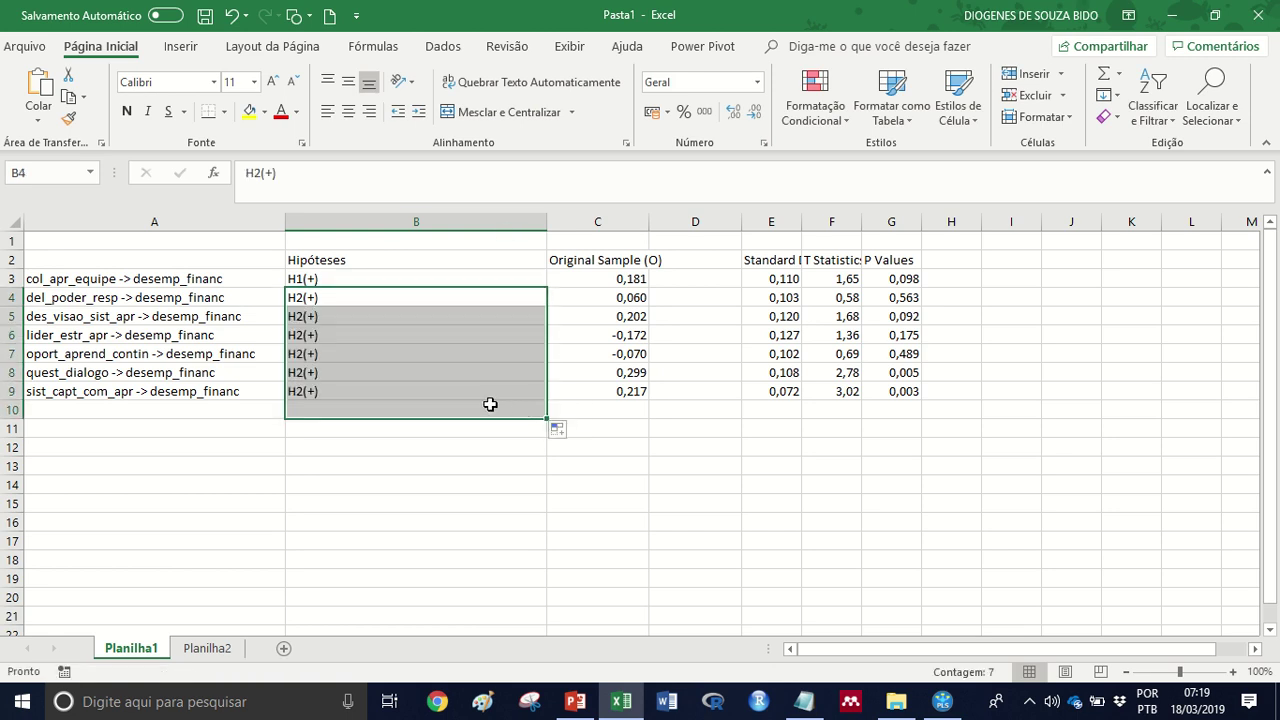
left_click(412, 410)
key("Delete")
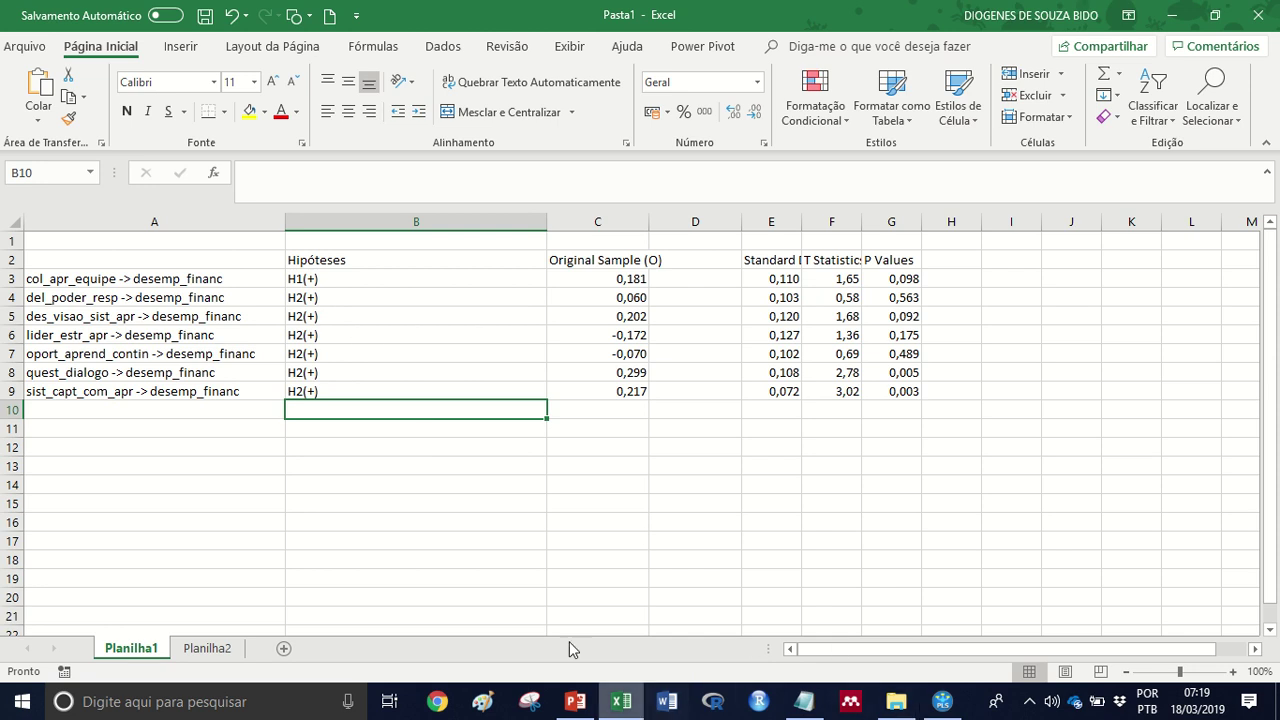
left_click_drag(547, 222, 363, 222)
left_click(503, 508)
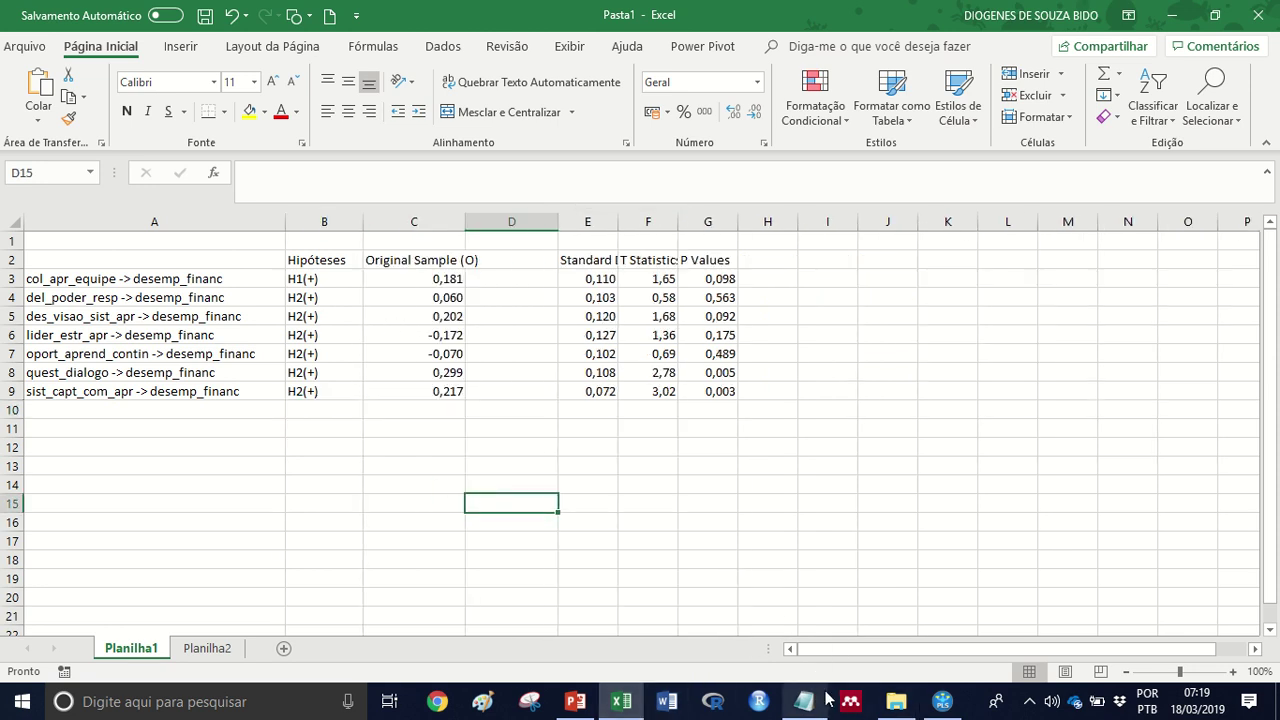
- Switch to SmartPLS and copy the f Square matrix from the PLS Algorithm results in Excel format
left_click(942, 701)
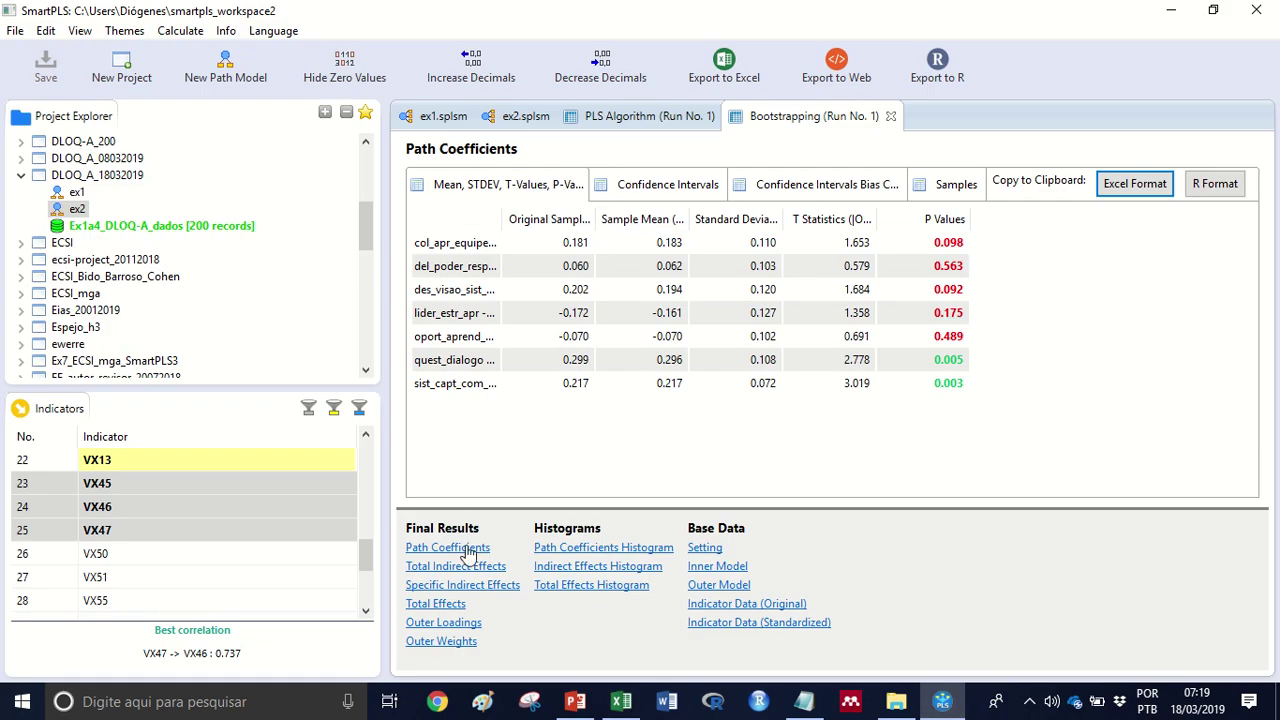
left_click(630, 116)
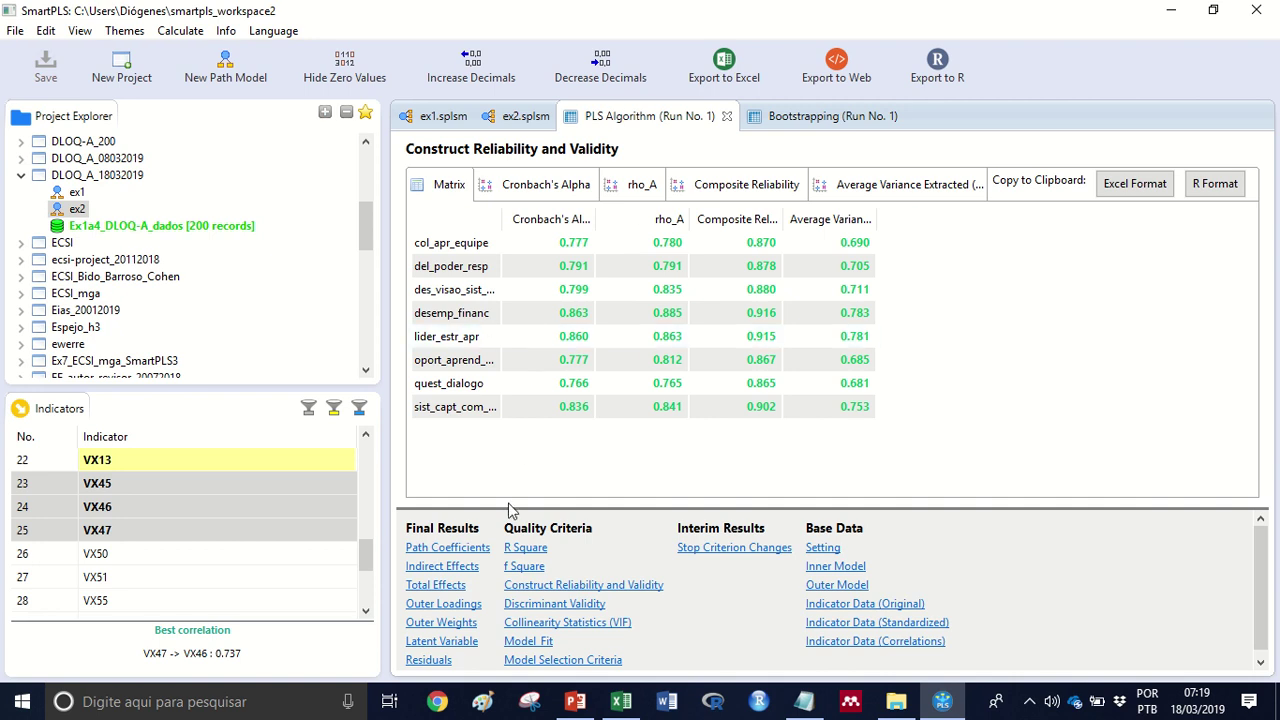
left_click(526, 570)
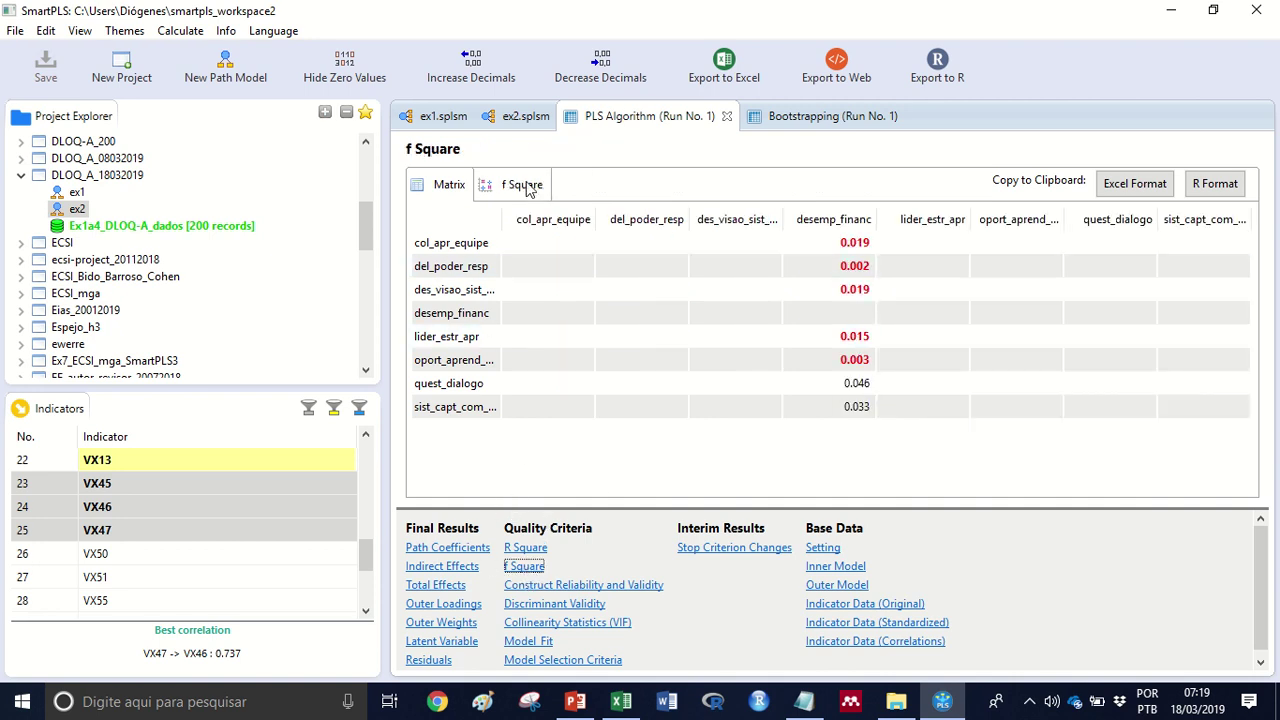
left_click(1136, 184)
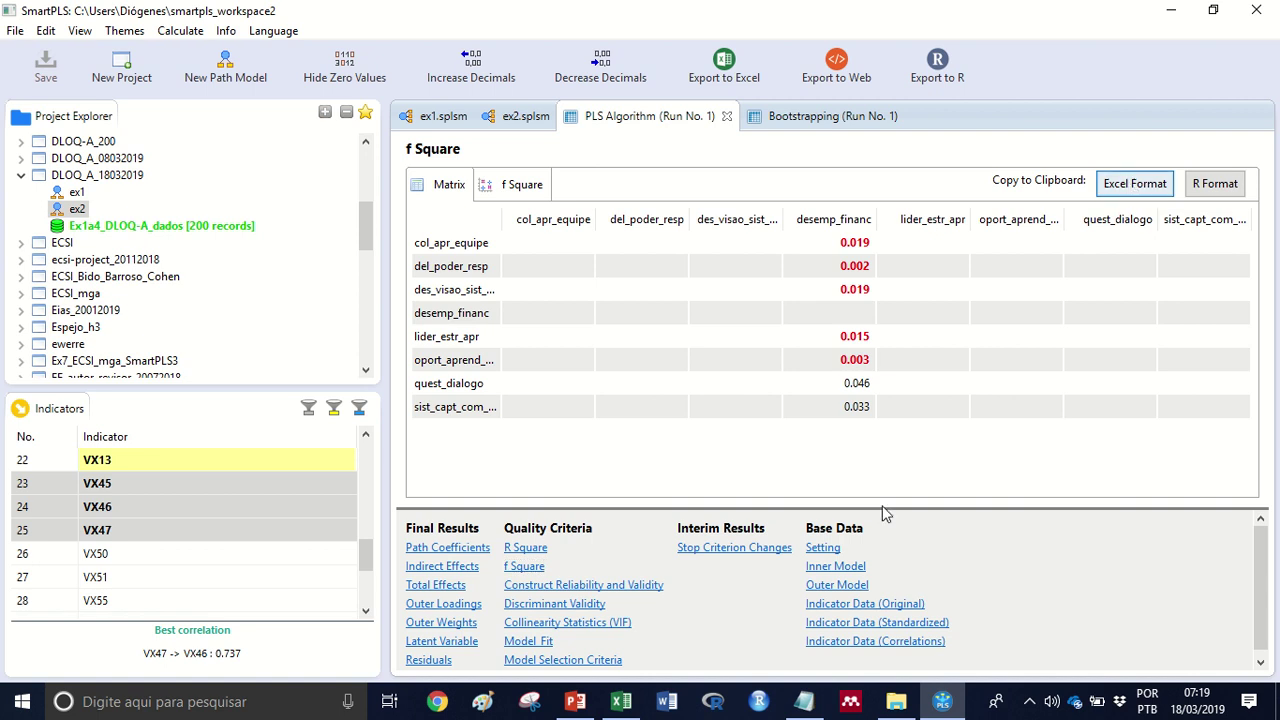
- Return to Excel and paste the f Square matrix below the path coefficients table, starting at A22 of Planilha1
left_click(621, 700)
scroll(351, 474, "down", 3)
left_click_drag(133, 390, 133, 404)
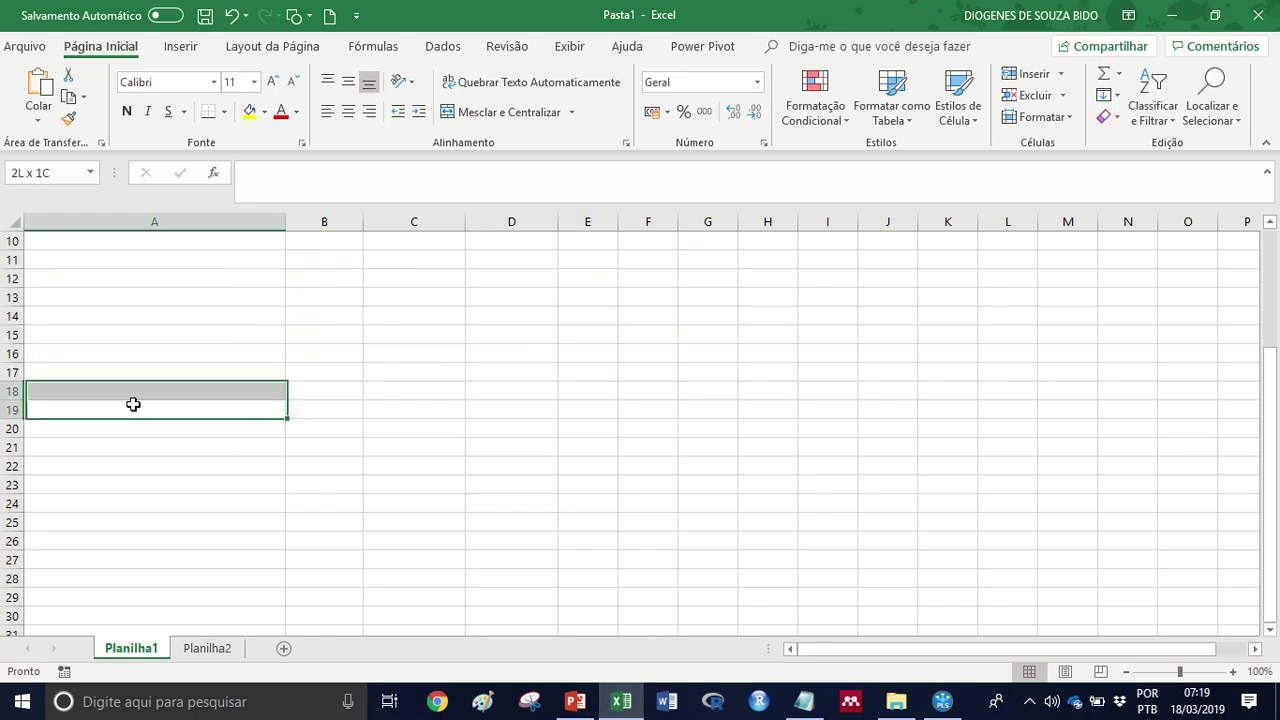
left_click(183, 462)
key("ctrl+v")
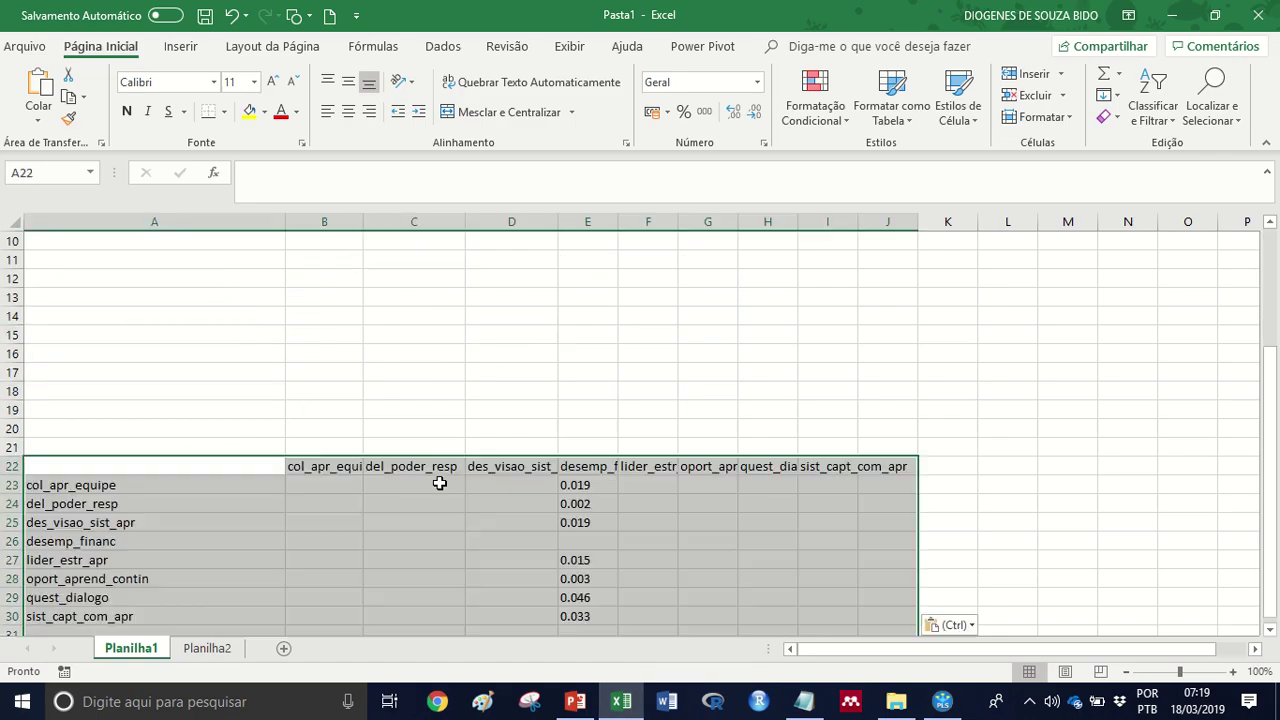
- Replace every "." with "," in the desemp_financ f Square values in E23:E30
left_click(588, 466)
scroll(591, 437, "down", 1)
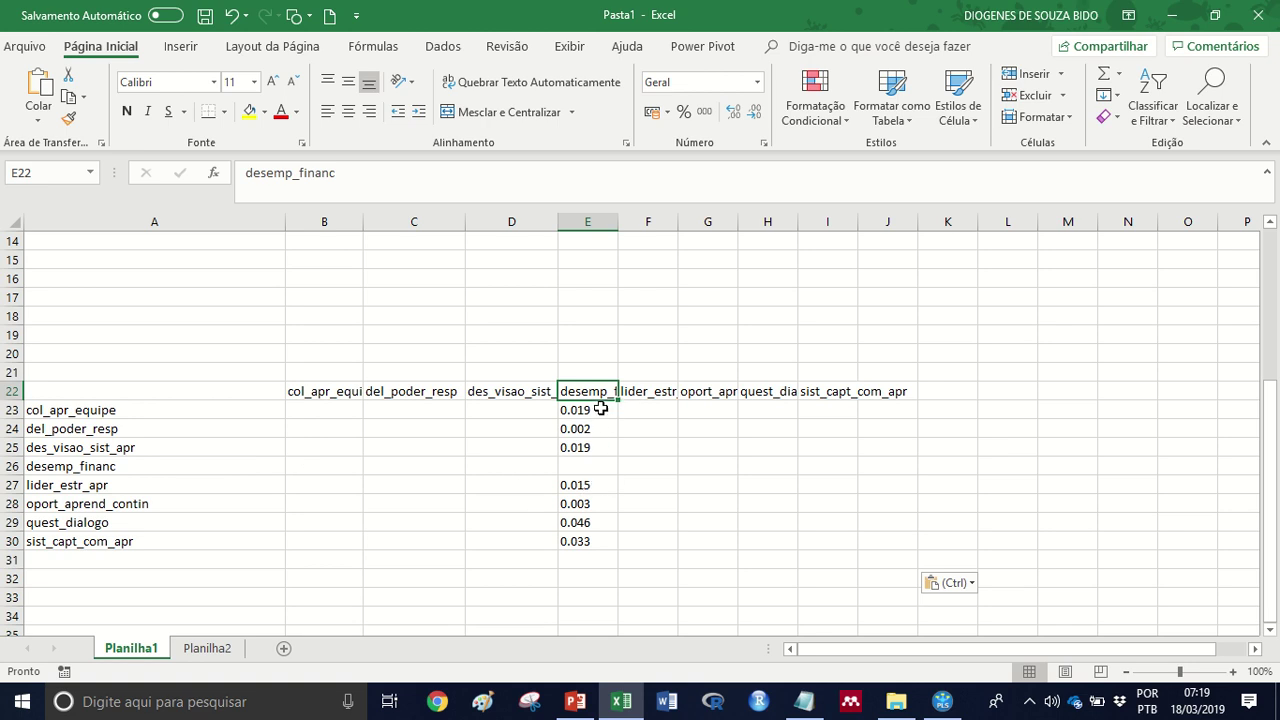
left_click_drag(600, 409, 588, 541)
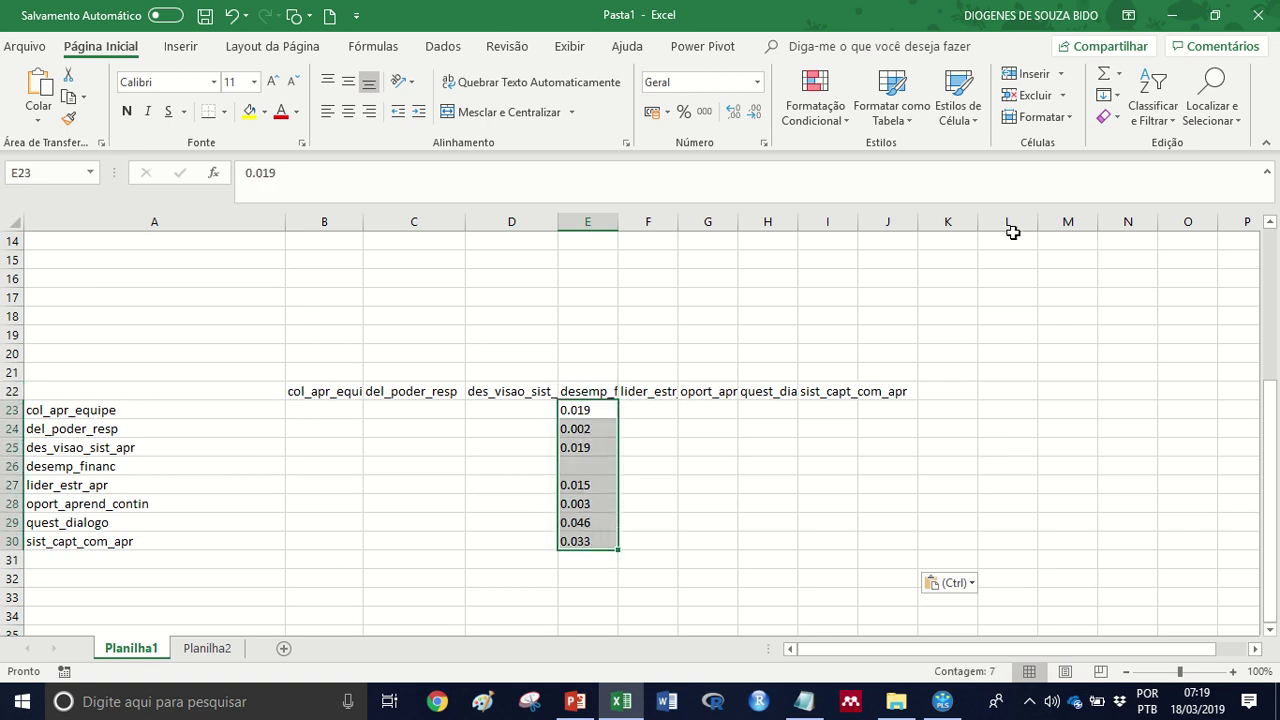
left_click(1211, 128)
left_click(1150, 170)
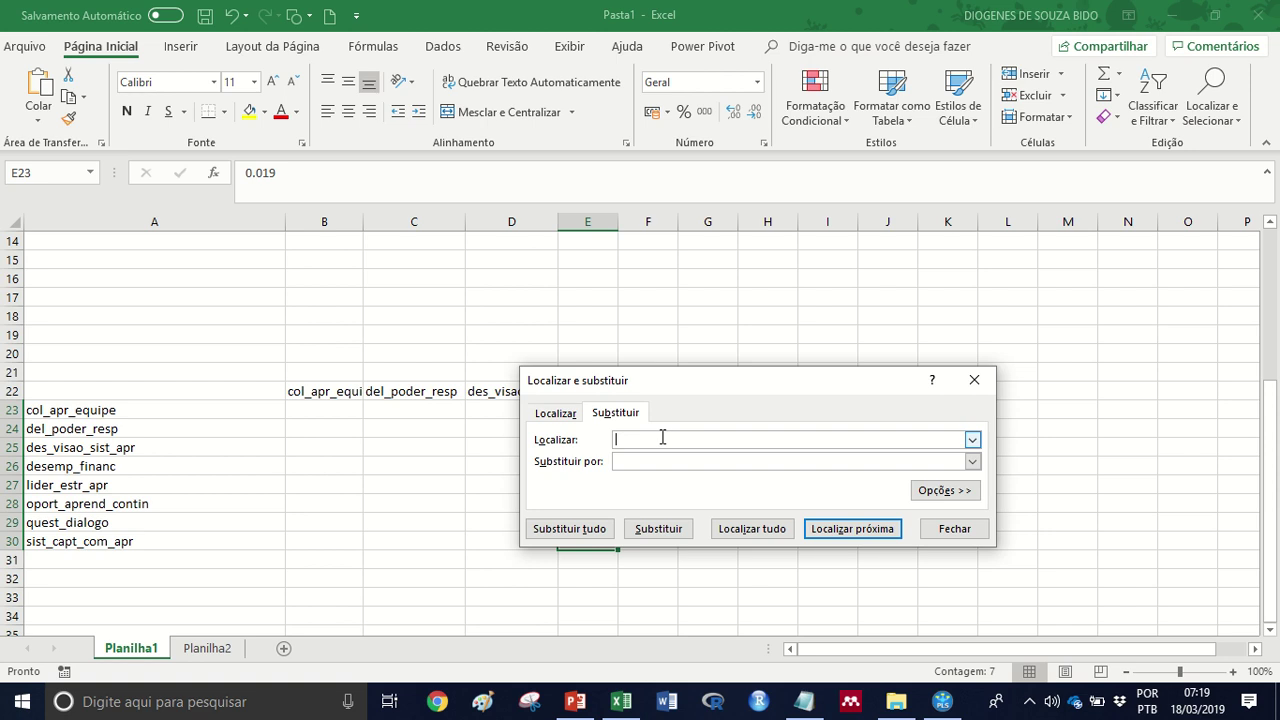
type(".")
left_click(634, 460)
type(",")
left_click(594, 535)
left_click(646, 403)
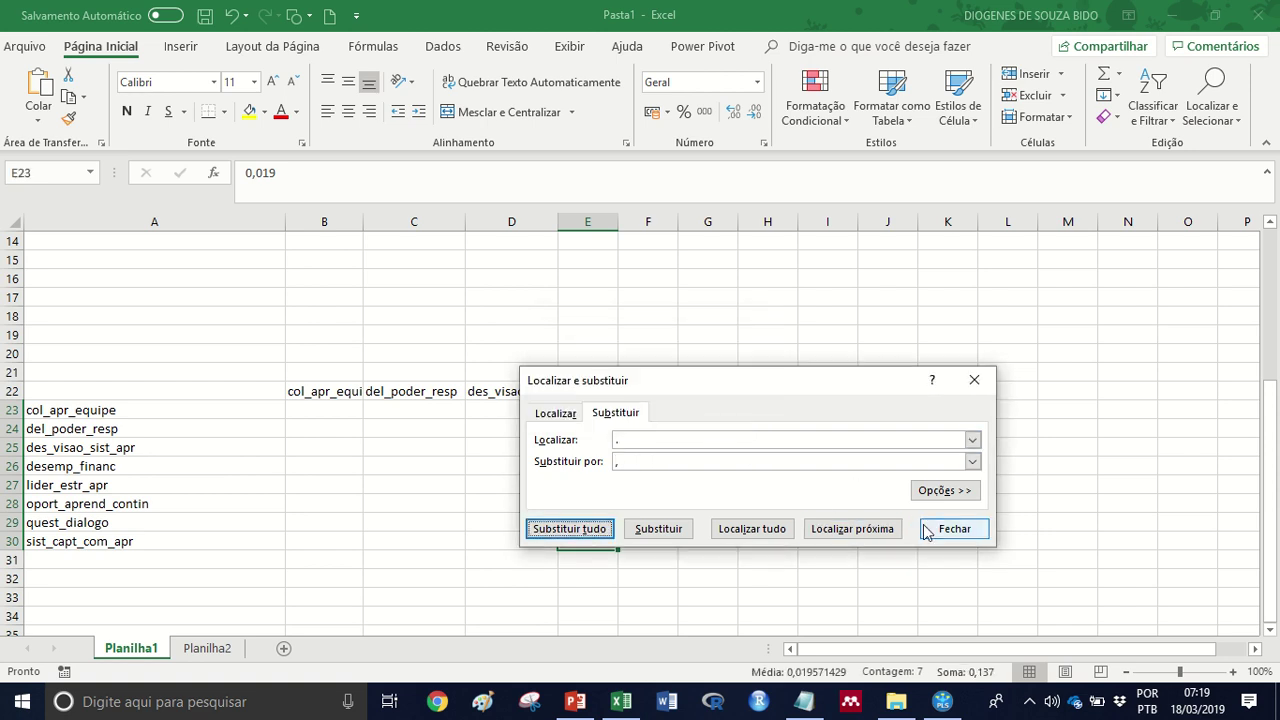
left_click(940, 528)
left_click(950, 391)
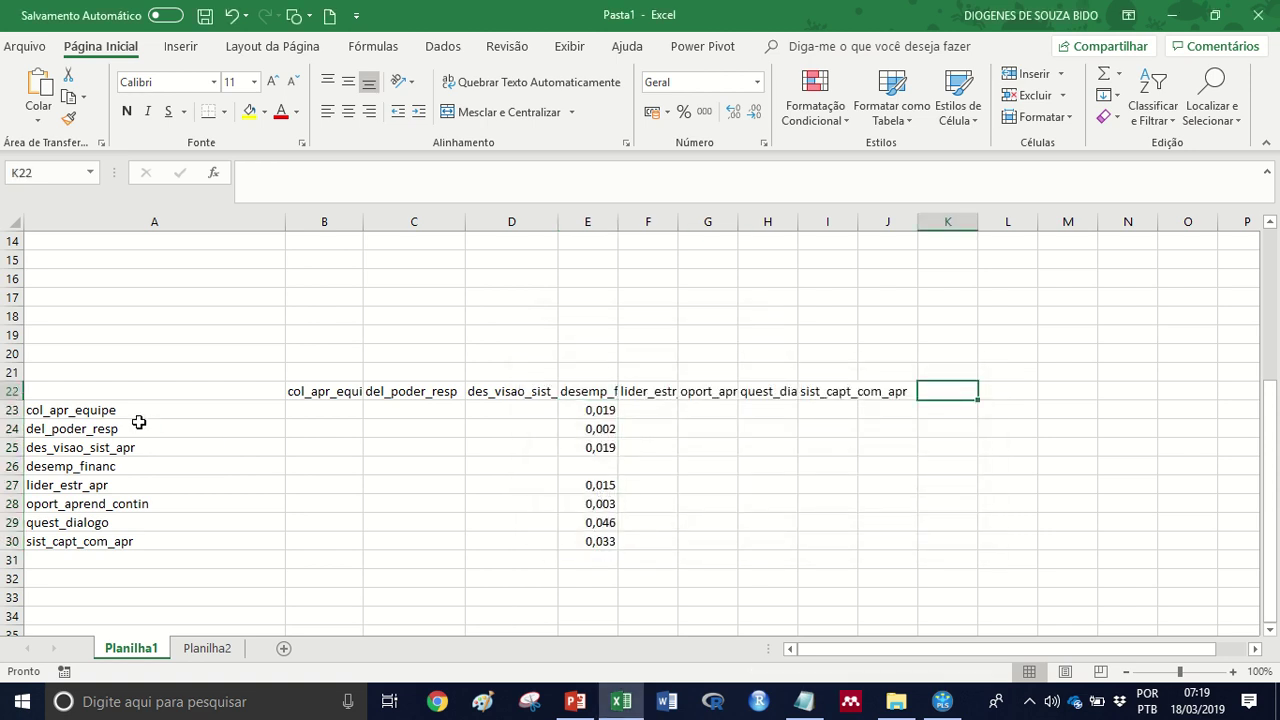
- Compare the construct order in both tables, and move the f Square values E27:E30 up one row to close the gap at E26
left_click_drag(139, 422, 120, 485)
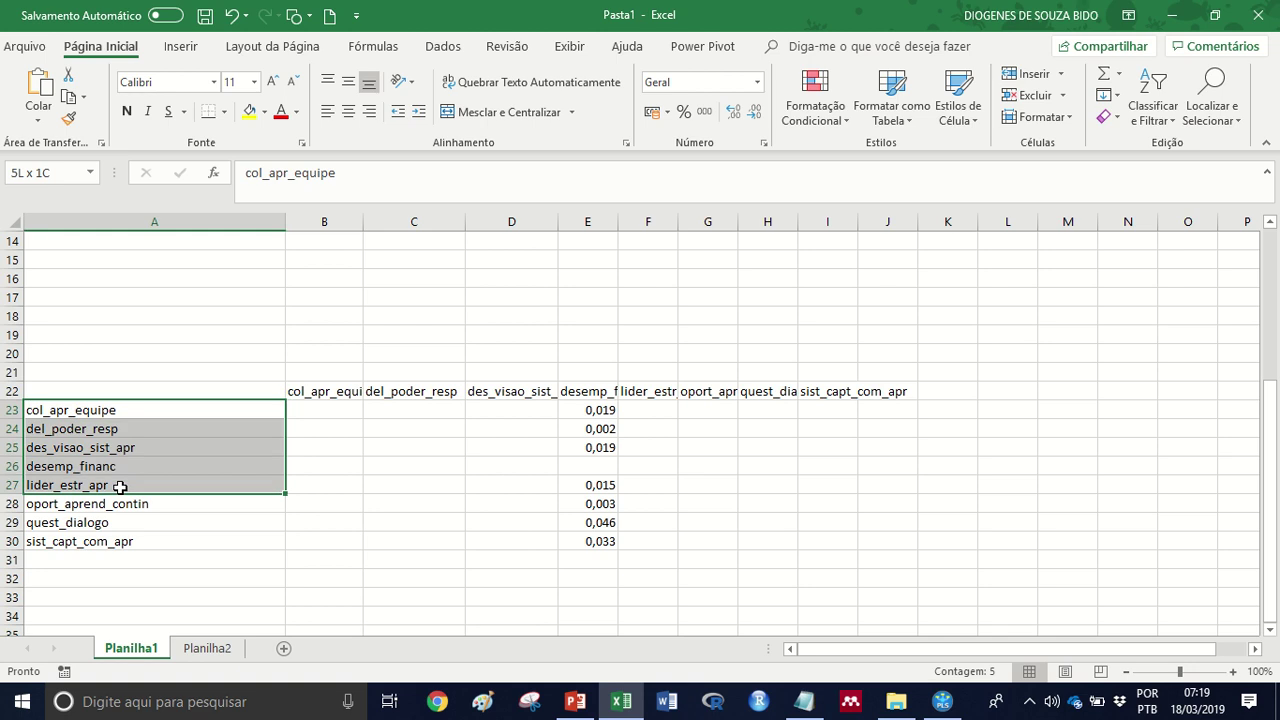
left_click(88, 428)
scroll(212, 475, "up", 3)
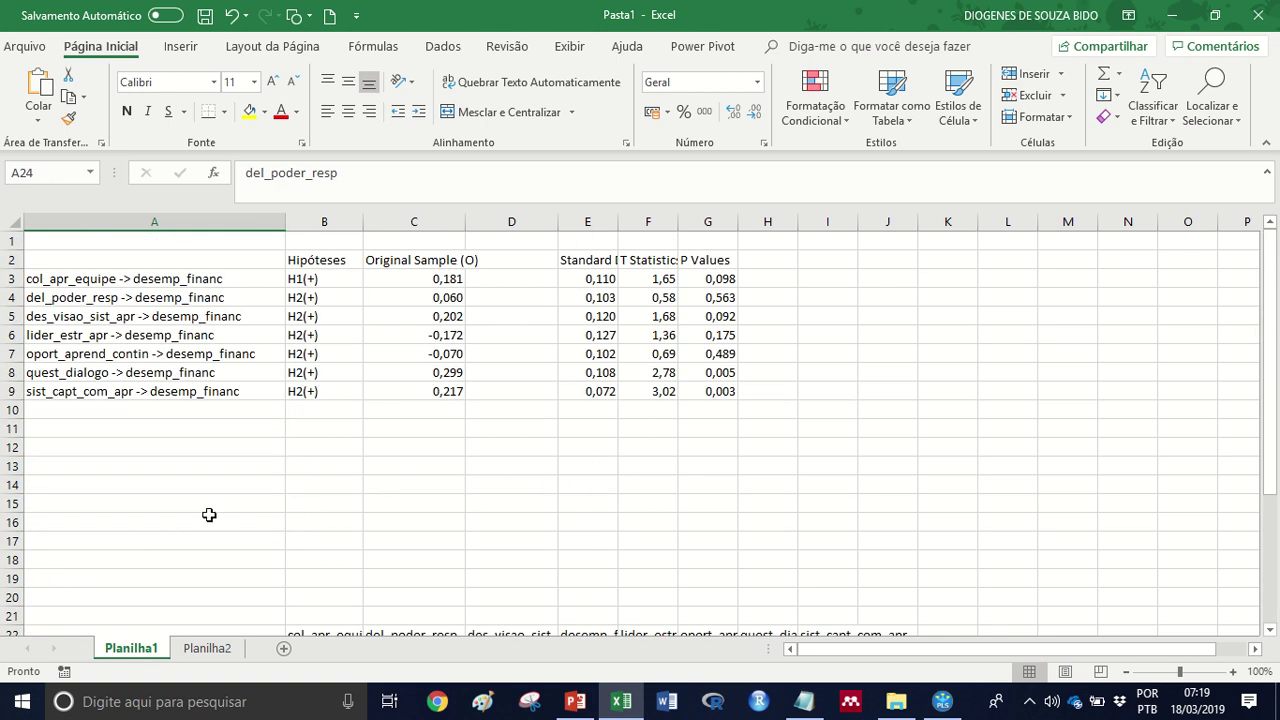
scroll(291, 394, "down", 5)
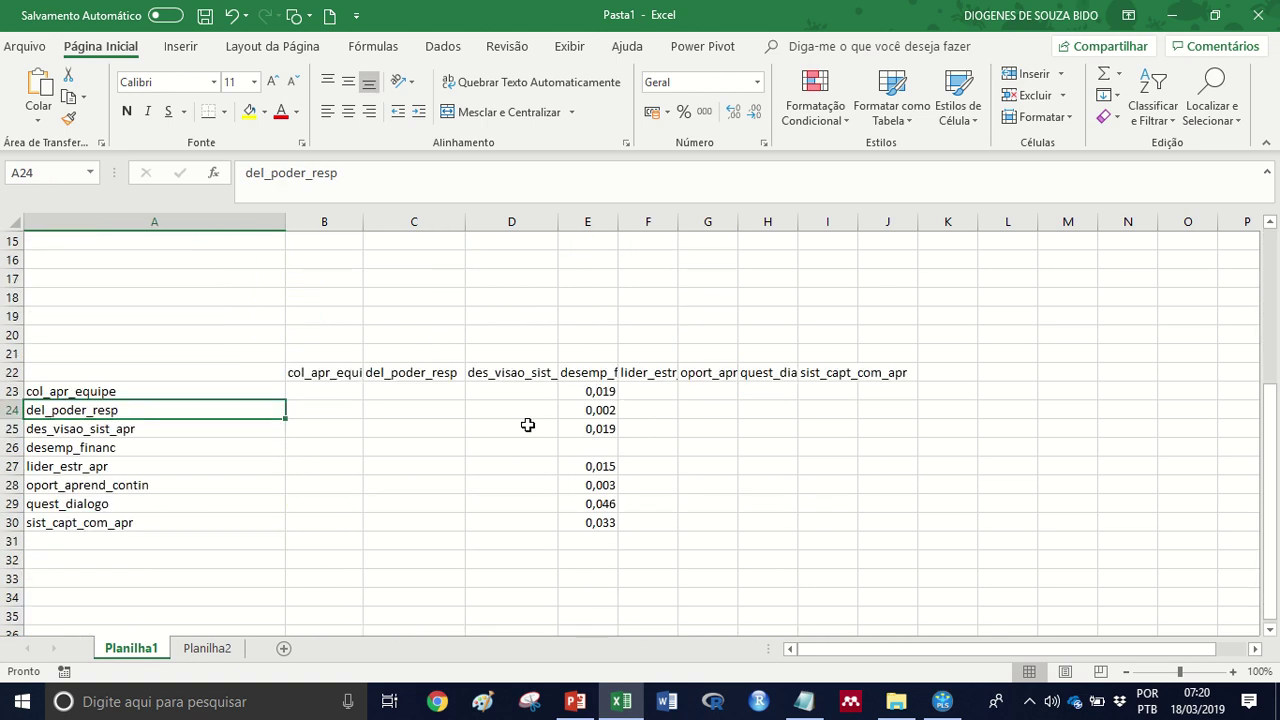
left_click_drag(606, 466, 597, 521)
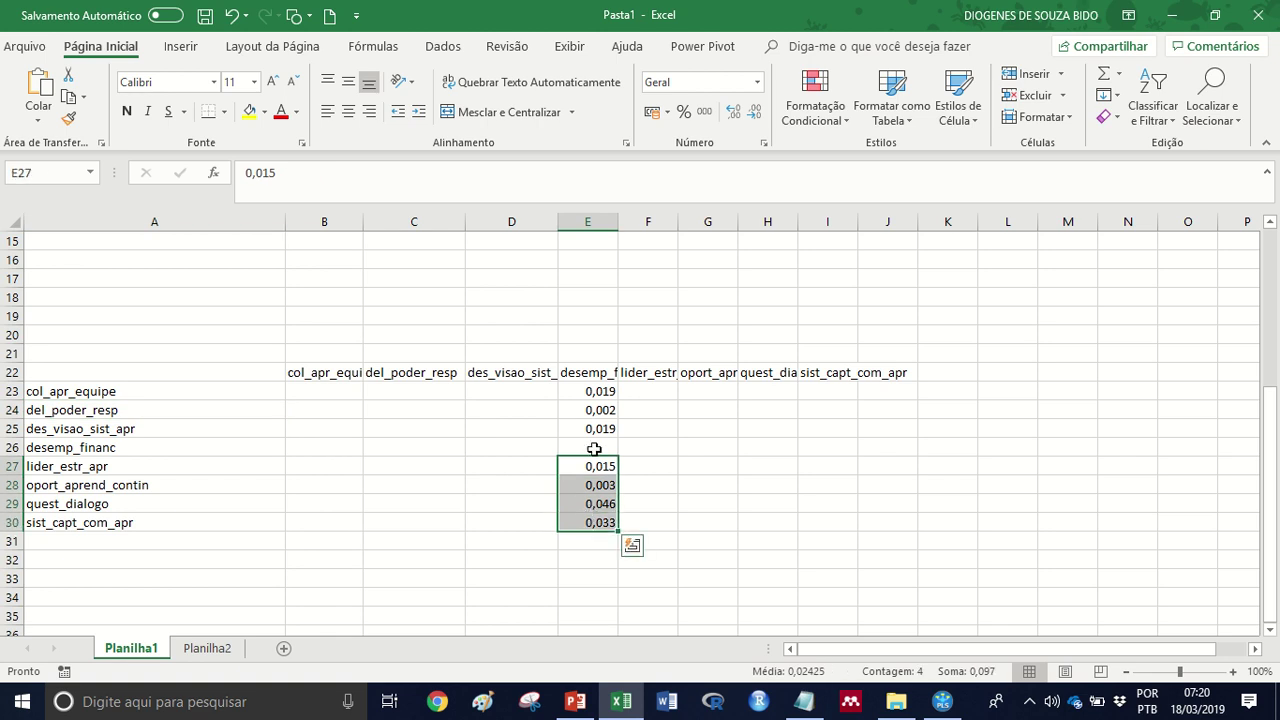
left_click_drag(592, 461, 591, 449)
left_click(707, 447)
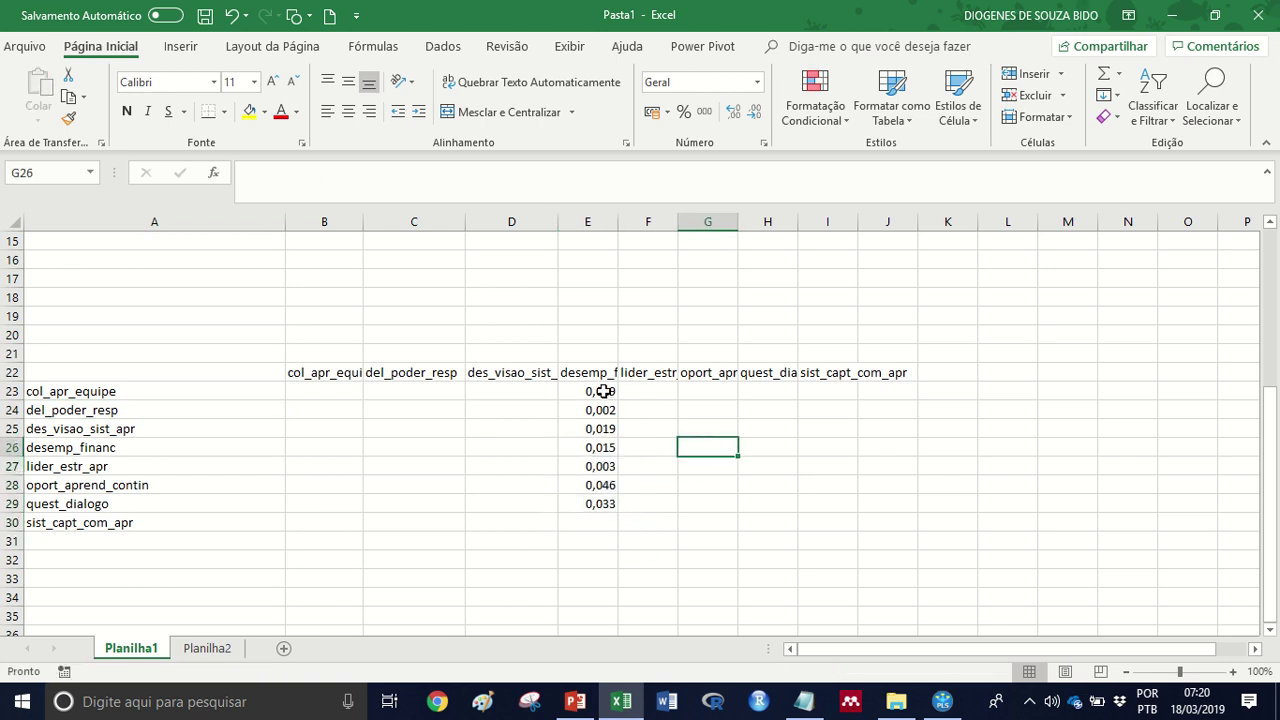
- Copy the f Square values E23:E29 and paste them into I3:I9 beside the path coefficients table
left_click_drag(603, 391, 598, 505)
key("ctrl+c")
scroll(727, 507, "up", 5)
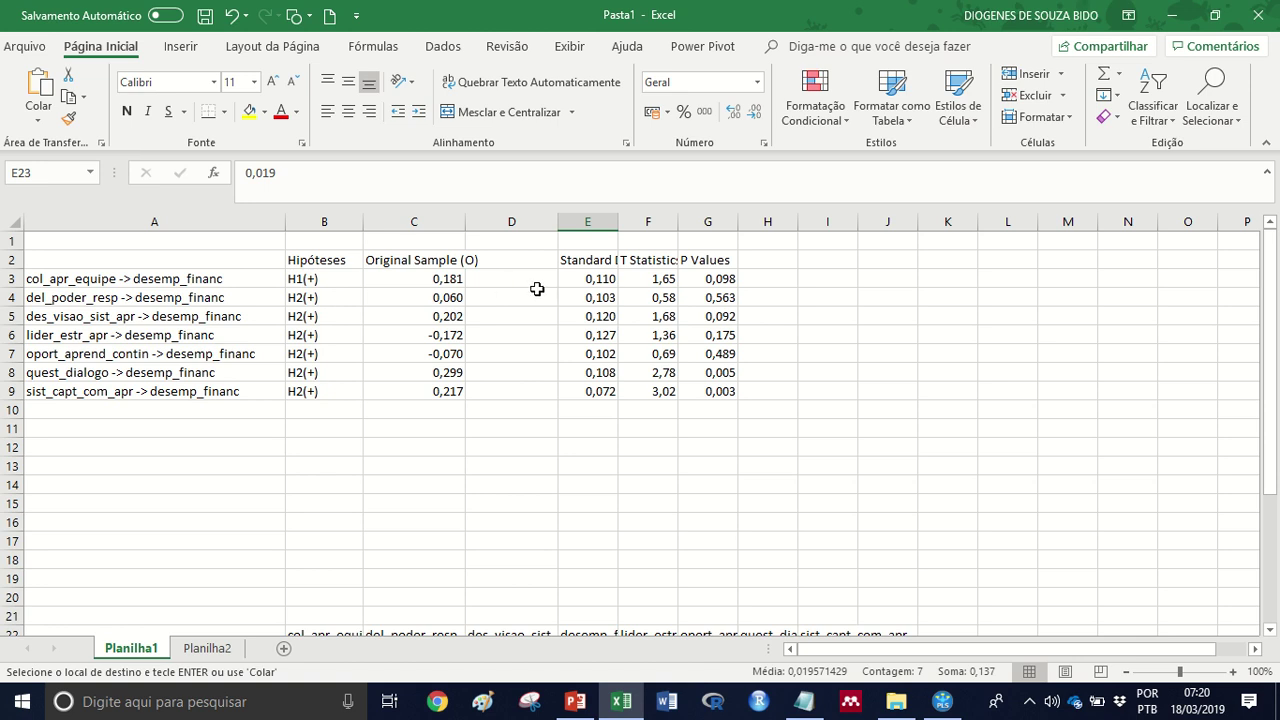
right_click(828, 274)
left_click(896, 340)
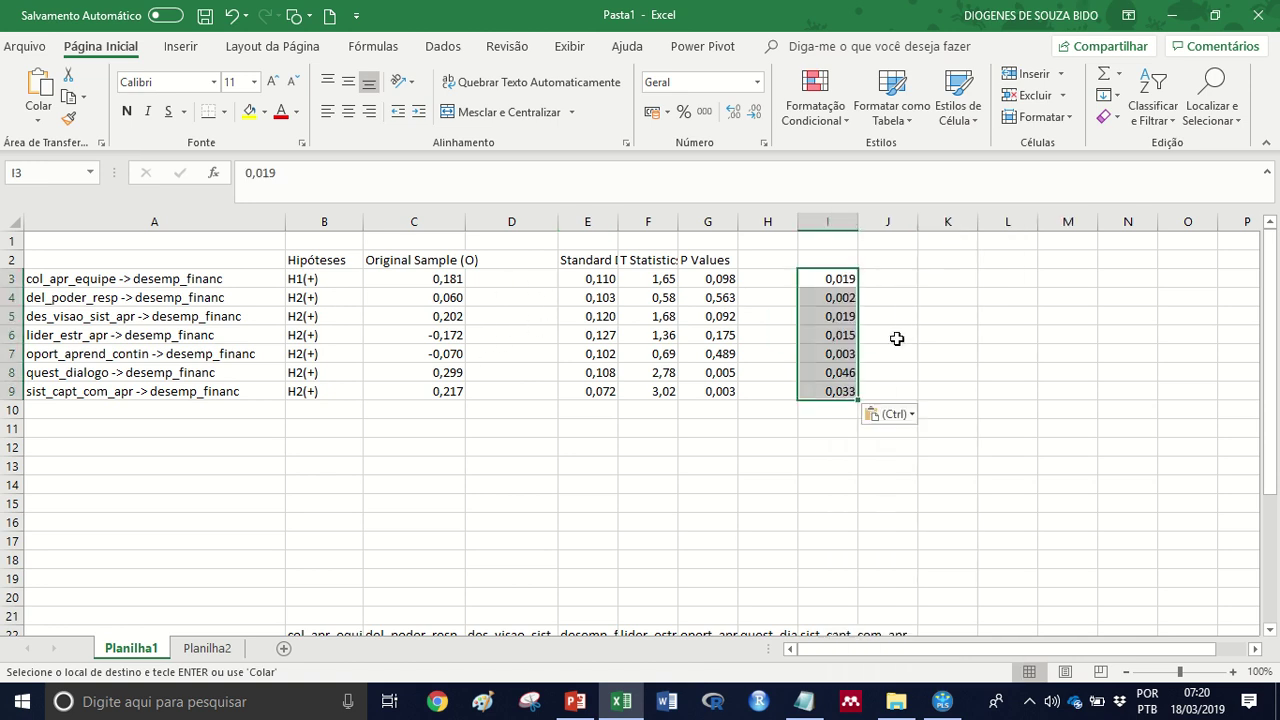
- Enter the header f² in I2 above the effect size values
left_click(840, 263)
type("v")
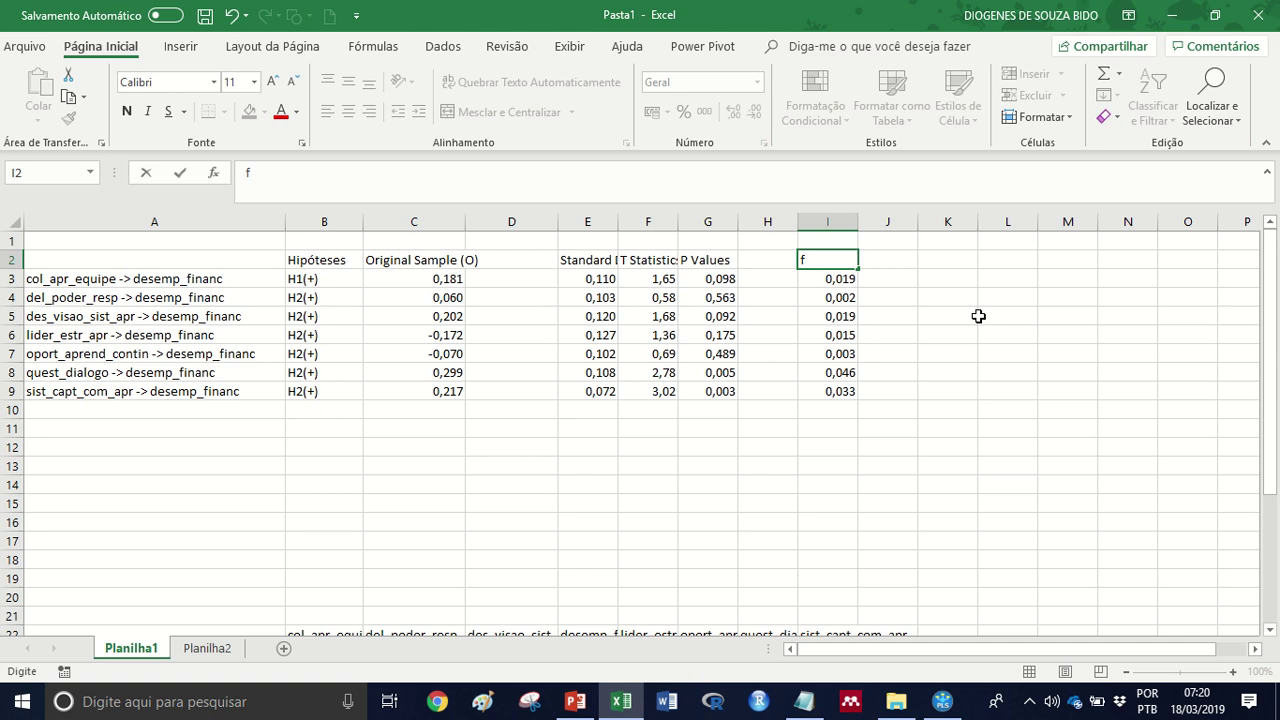
left_click(1010, 354)
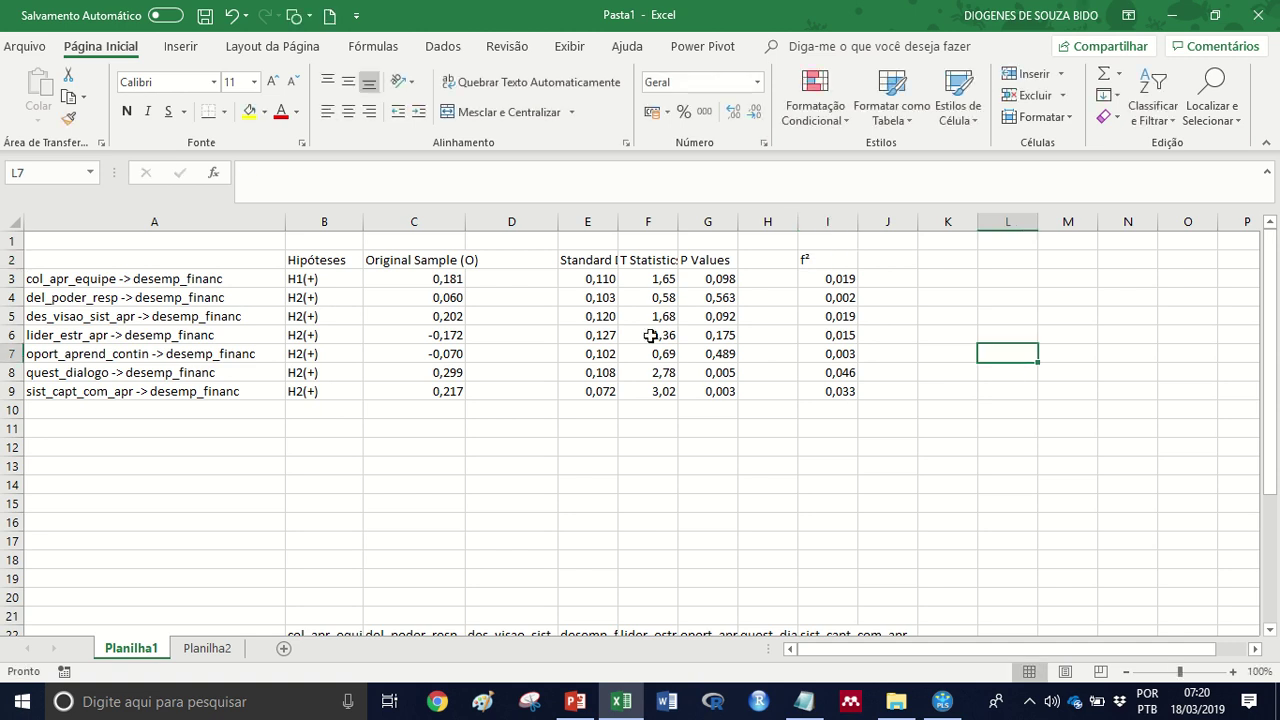
- Insert a new column before the Original Sample column C and enter the header VIF in C2
left_click_drag(459, 259, 487, 409)
left_click(511, 466)
right_click(409, 218)
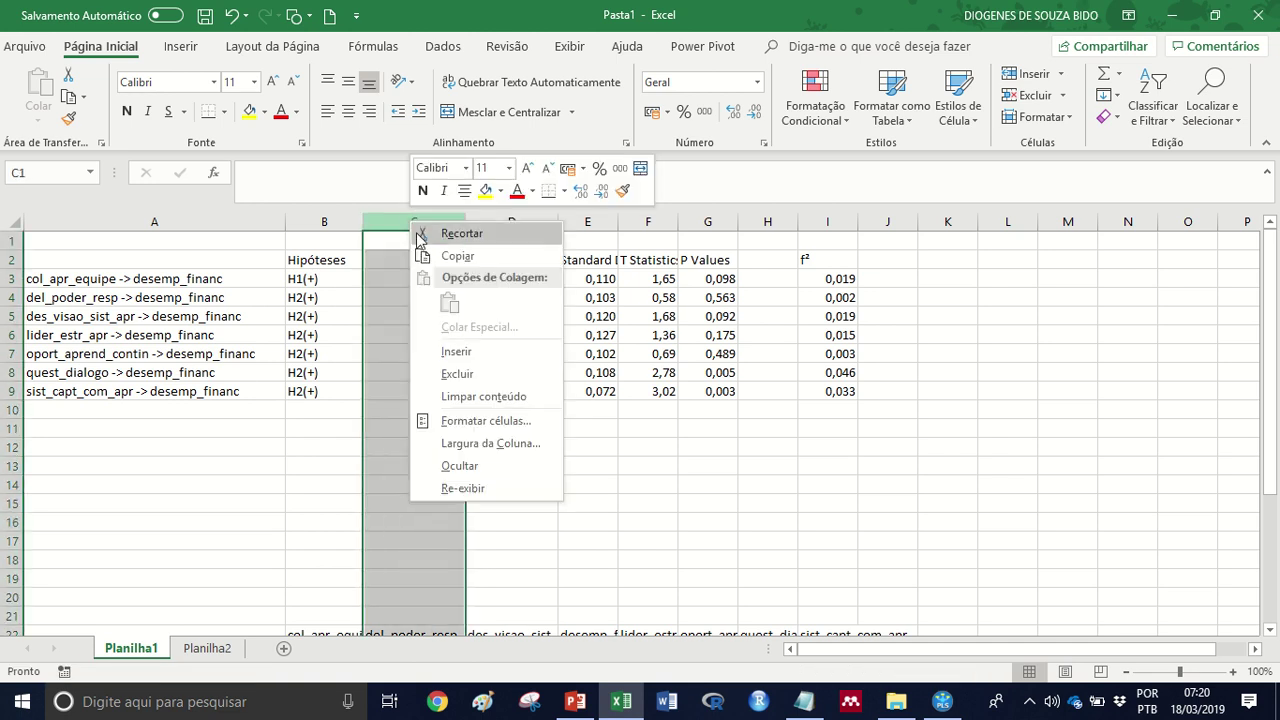
left_click(465, 350)
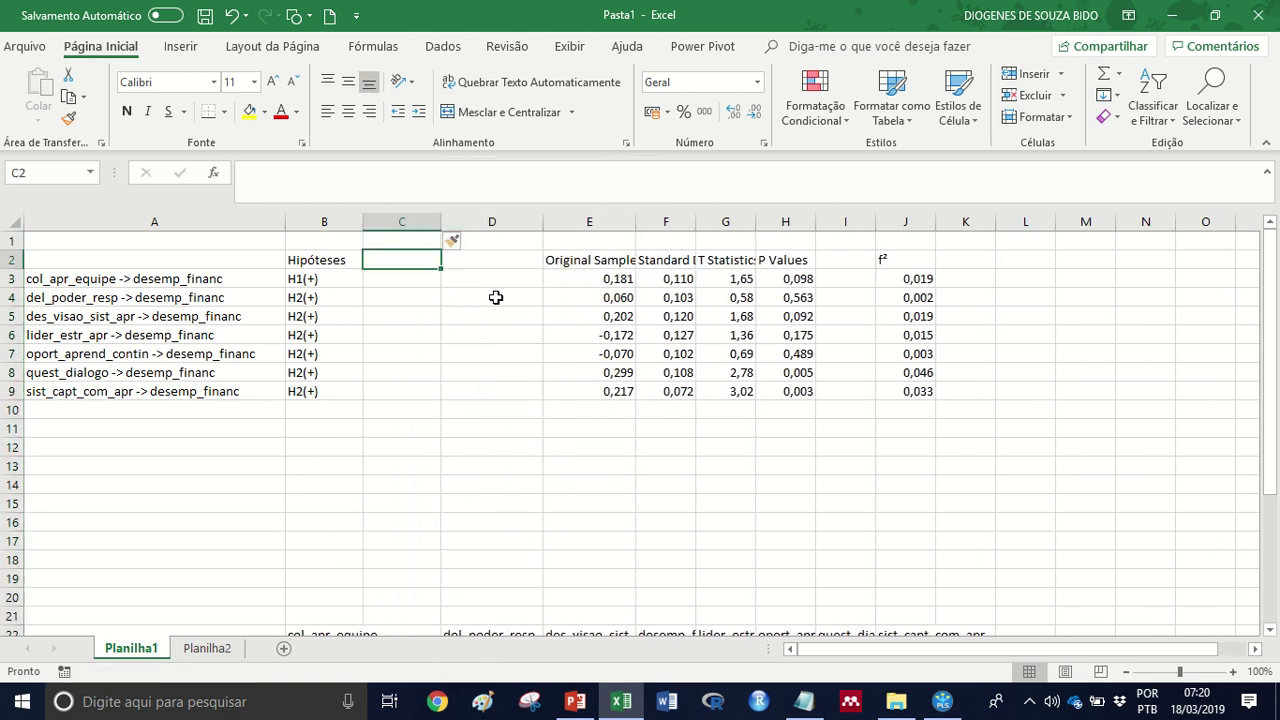
type("VIF")
key("Tab")
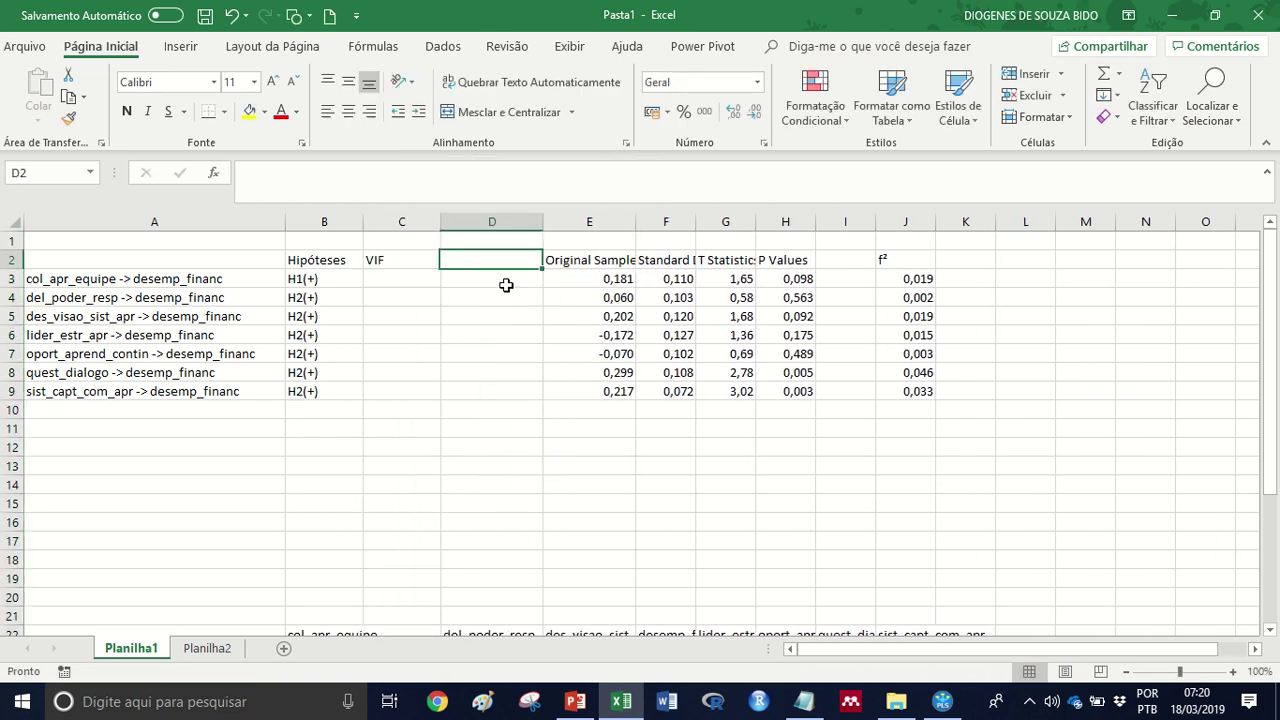
- Move the f² header and values from J2:J9 into D2:D9, beside the VIF column
type("f²")
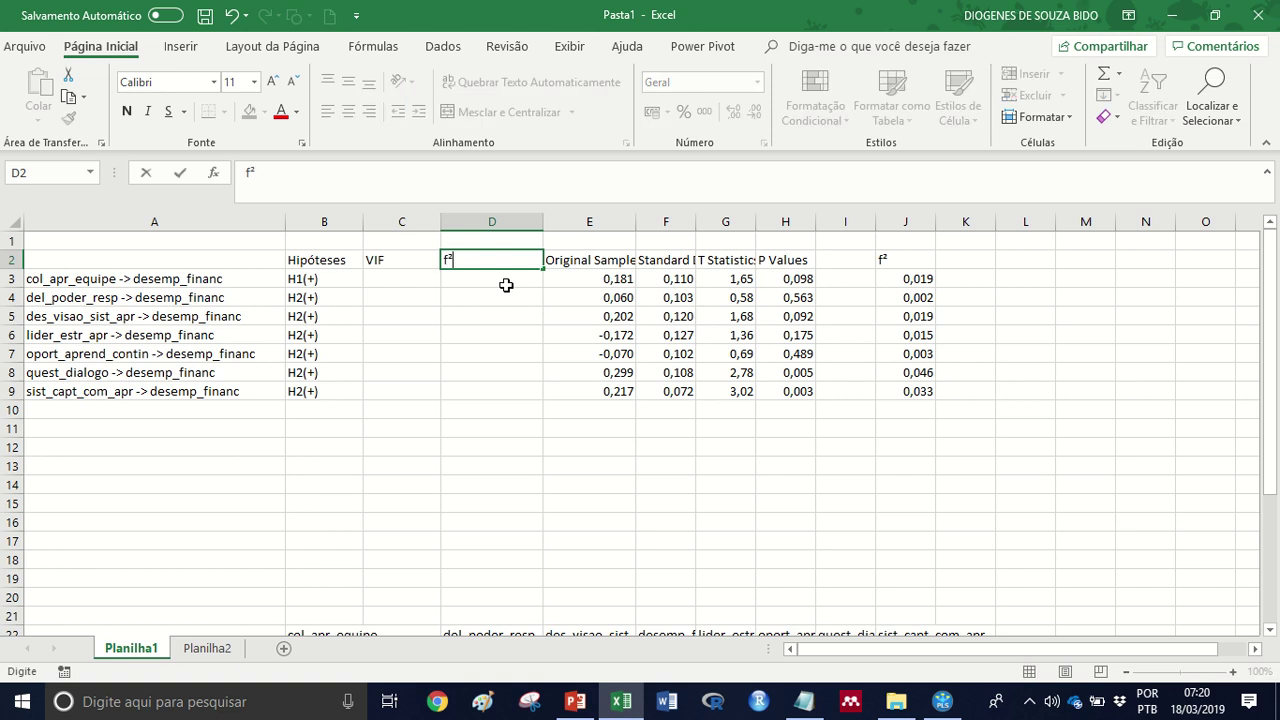
left_click(842, 428)
left_click_drag(905, 260, 916, 393)
key("ctrl+x")
left_click(505, 262)
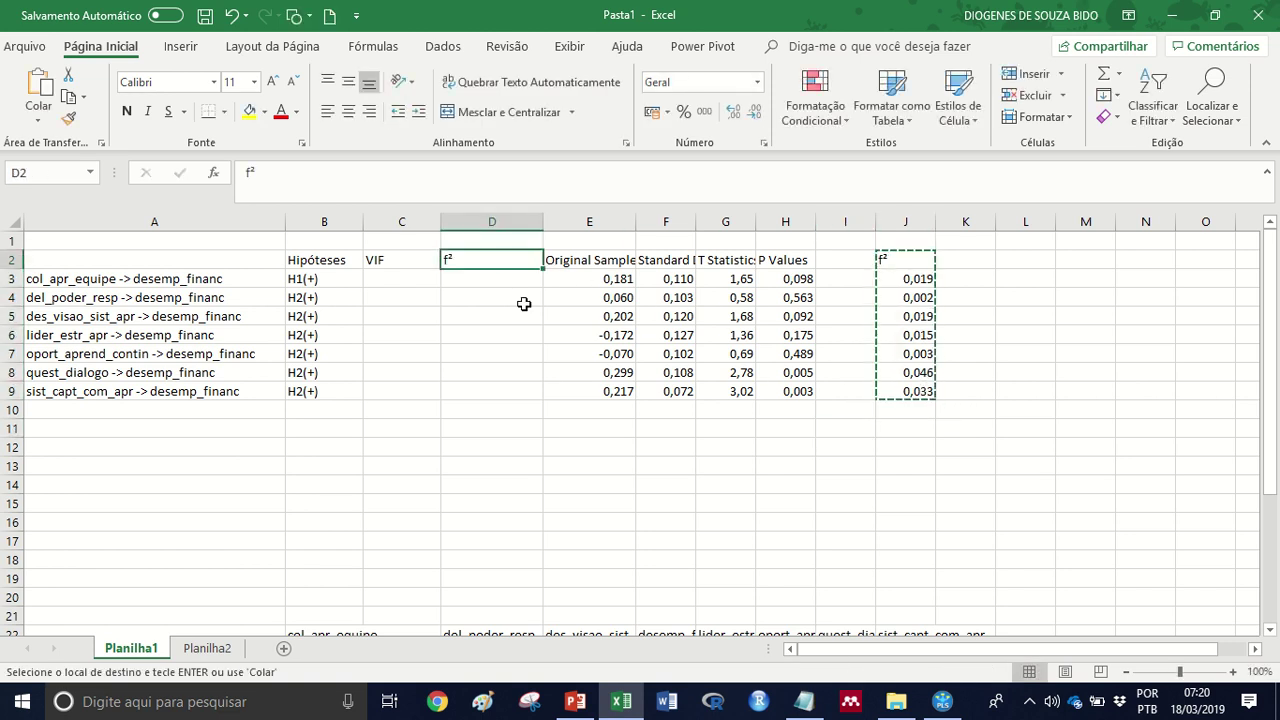
key("ctrl+v")
left_click(504, 496)
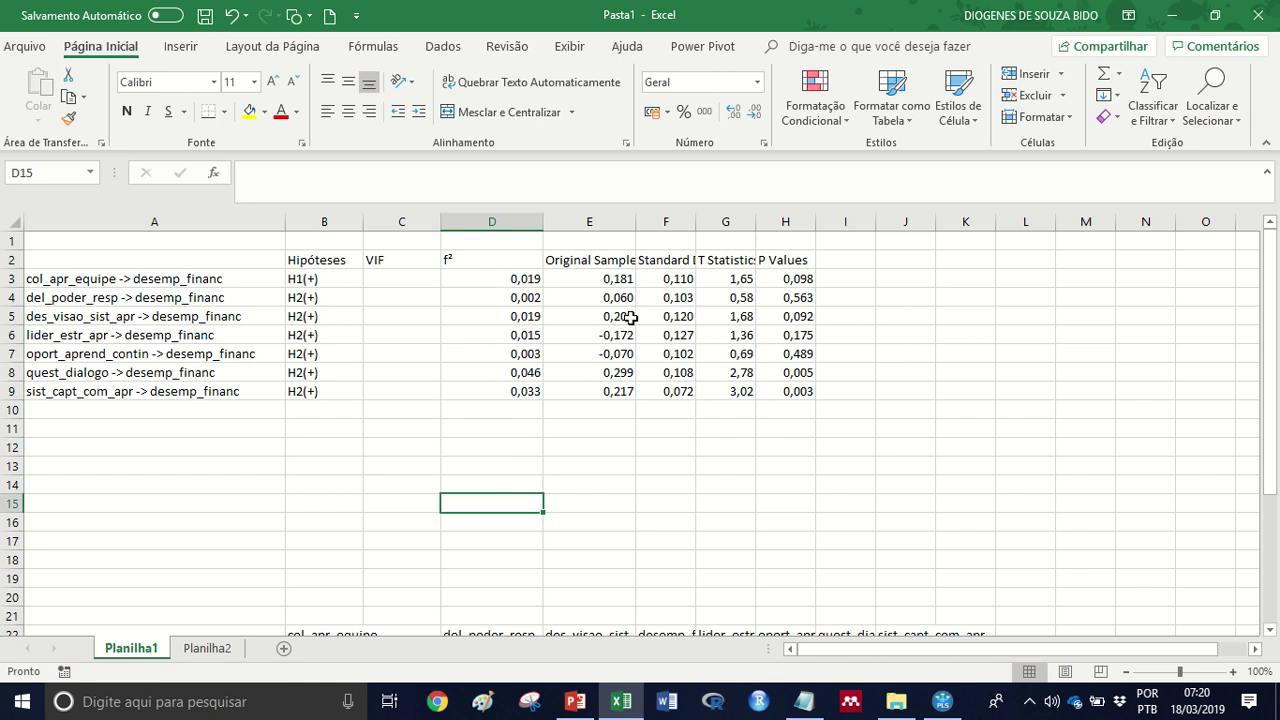
- Rename the header in E2 to "coeficiente estrutural" and the one in F2 to "erro padrão"
left_click(609, 261)
type("coefi")
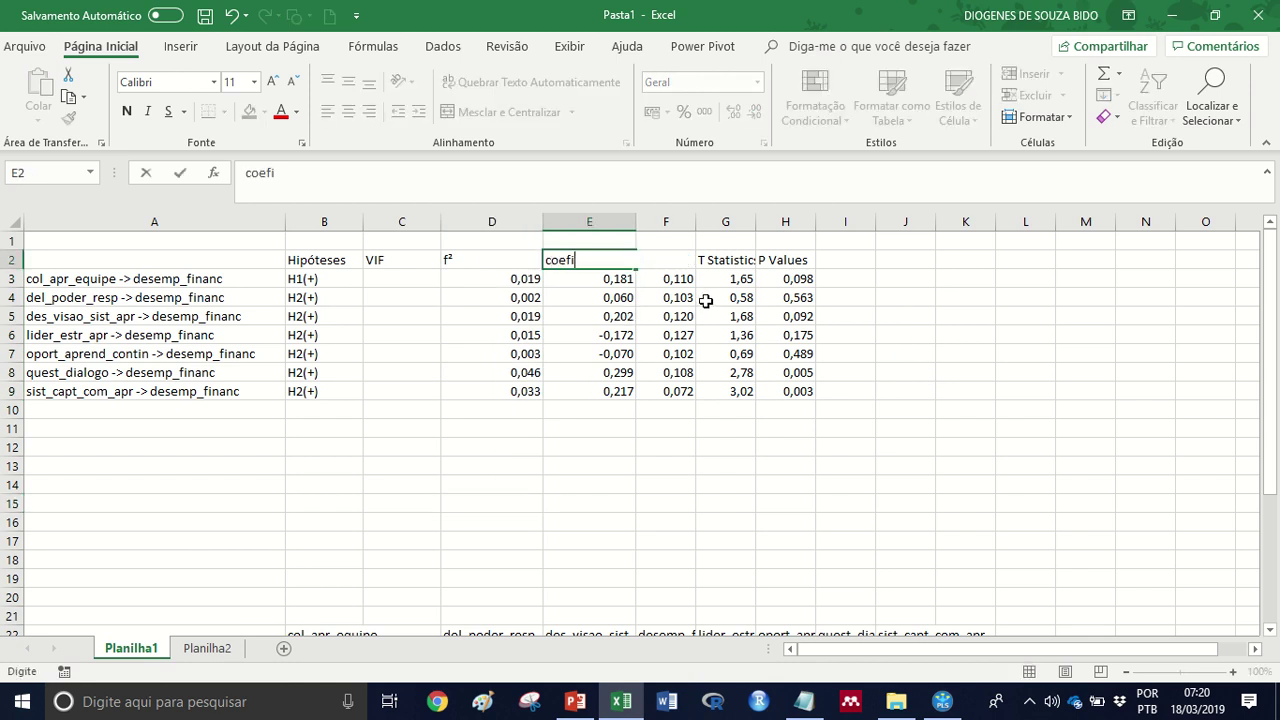
type("cient")
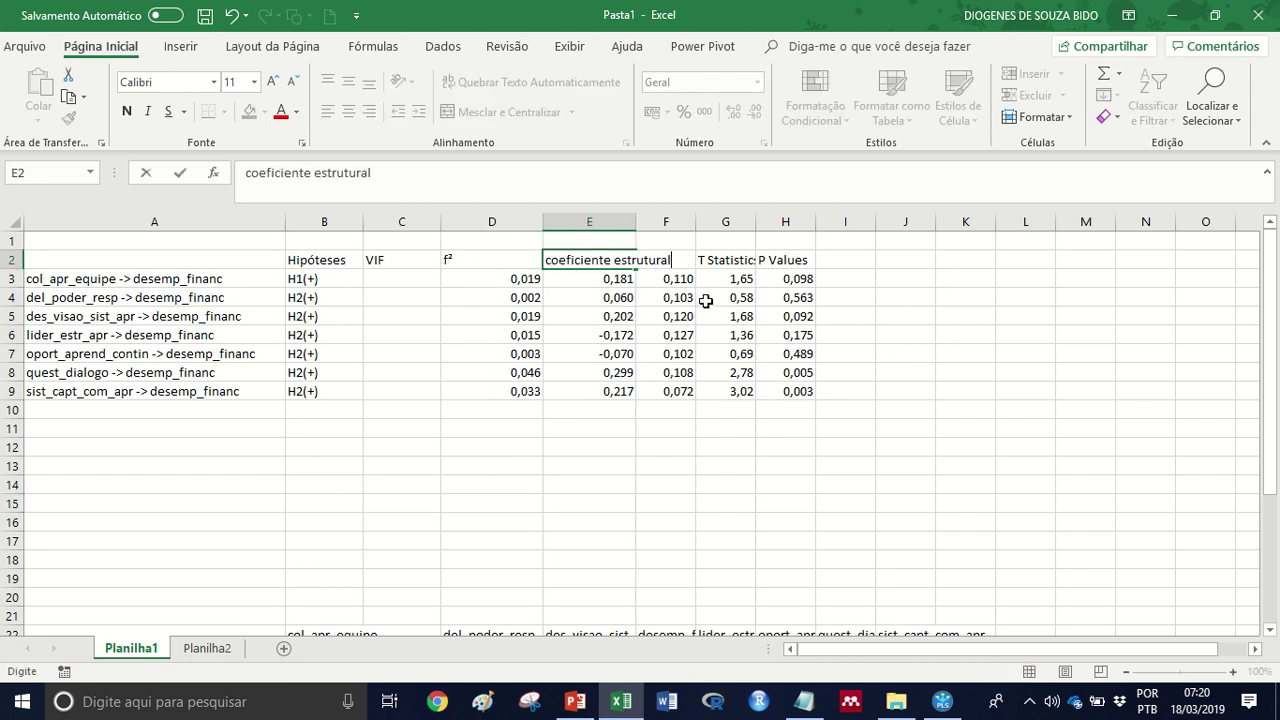
type("e estrutural")
left_click(706, 301)
left_click(675, 258)
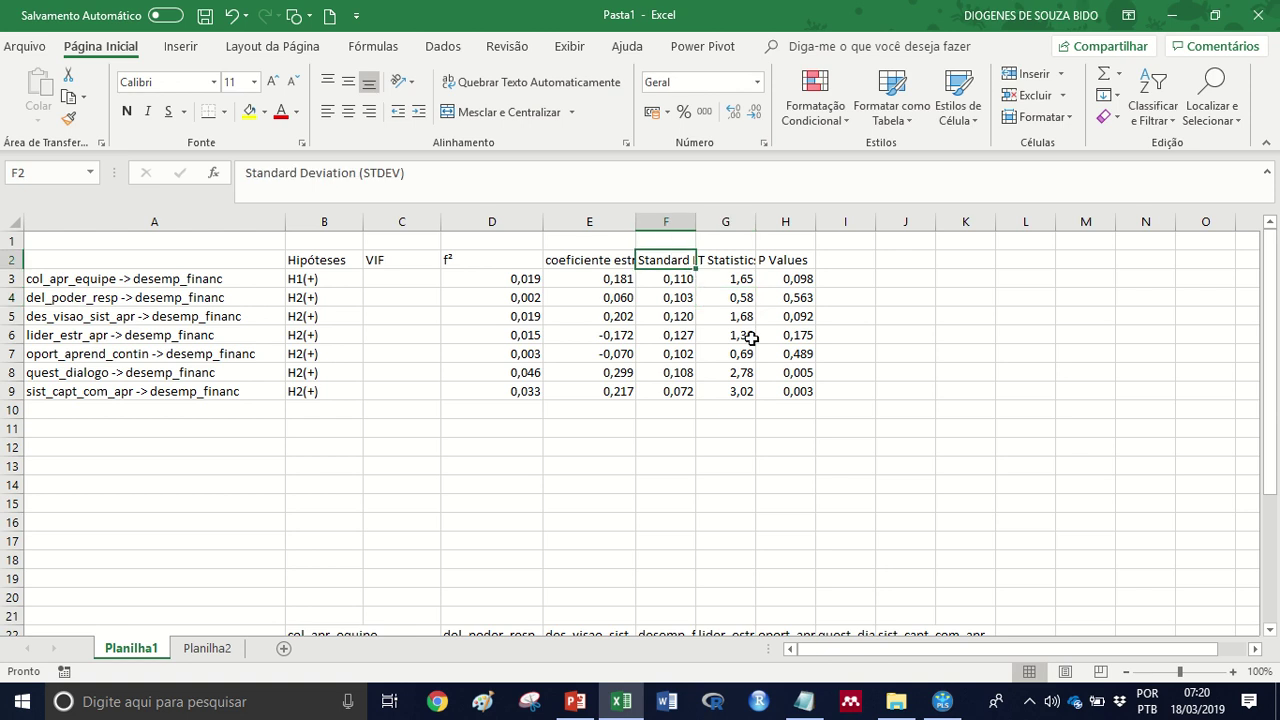
type("erro padrão")
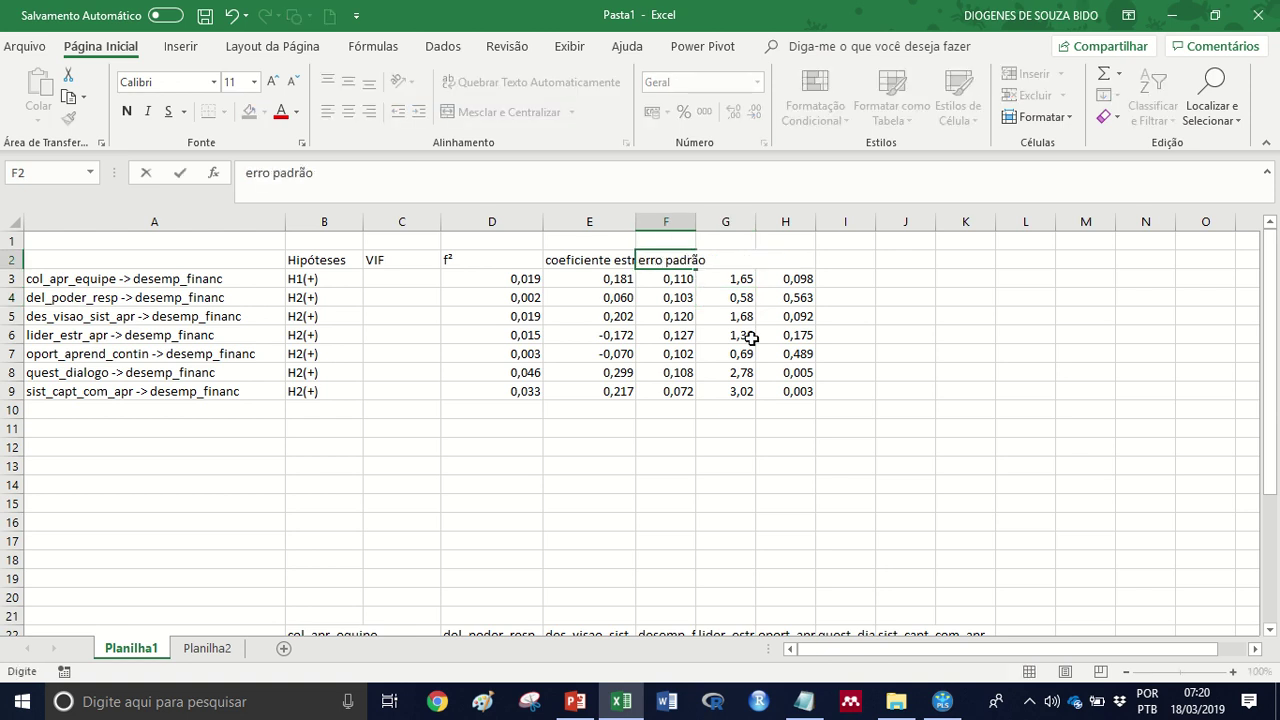
left_click(750, 338)
- Rename the header in G2 to "valor-t" and the one in H2 to "valor-p"
left_click(738, 259)
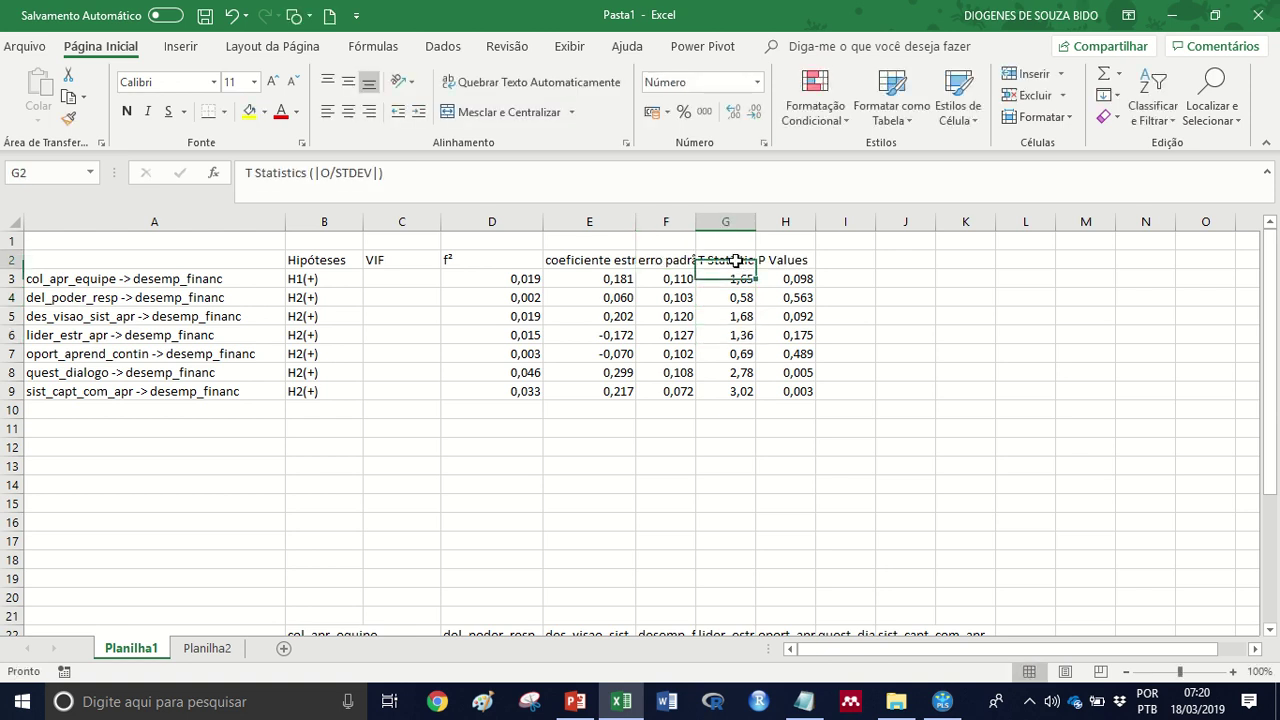
type("valor-t")
key("Return")
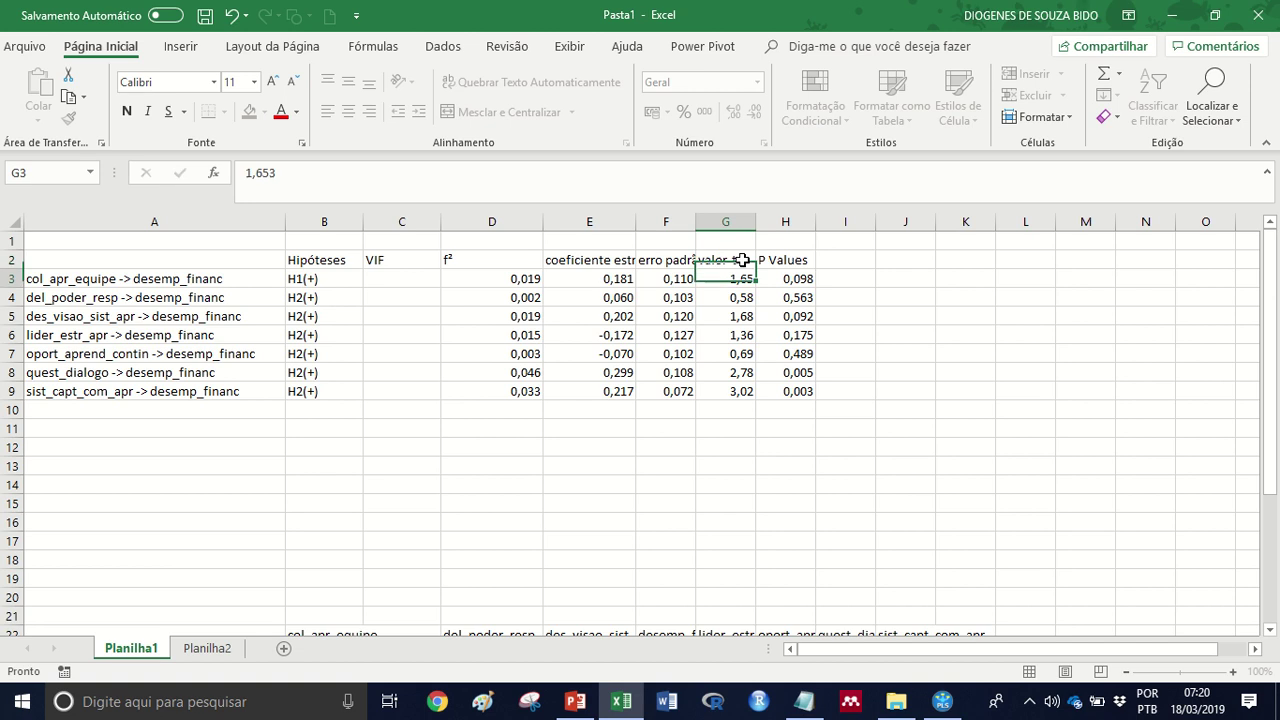
left_click(798, 255)
type("valor")
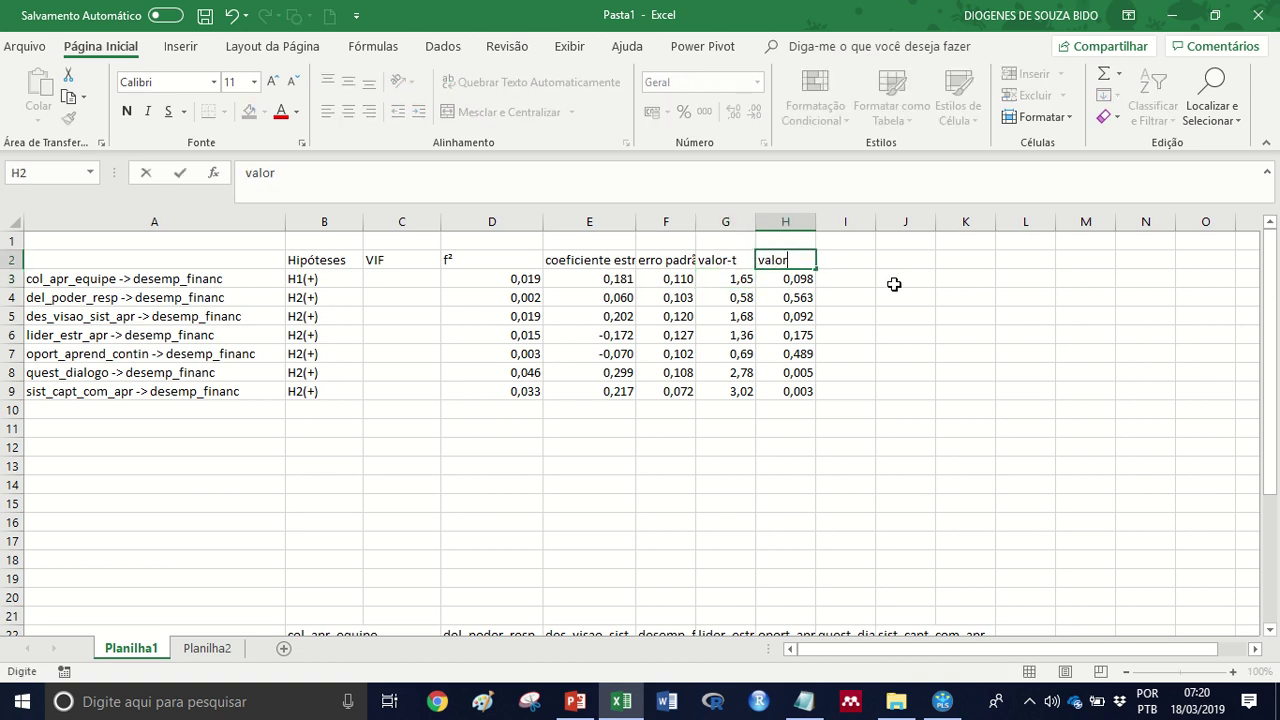
type("-p")
key("Return")
left_click(962, 406)
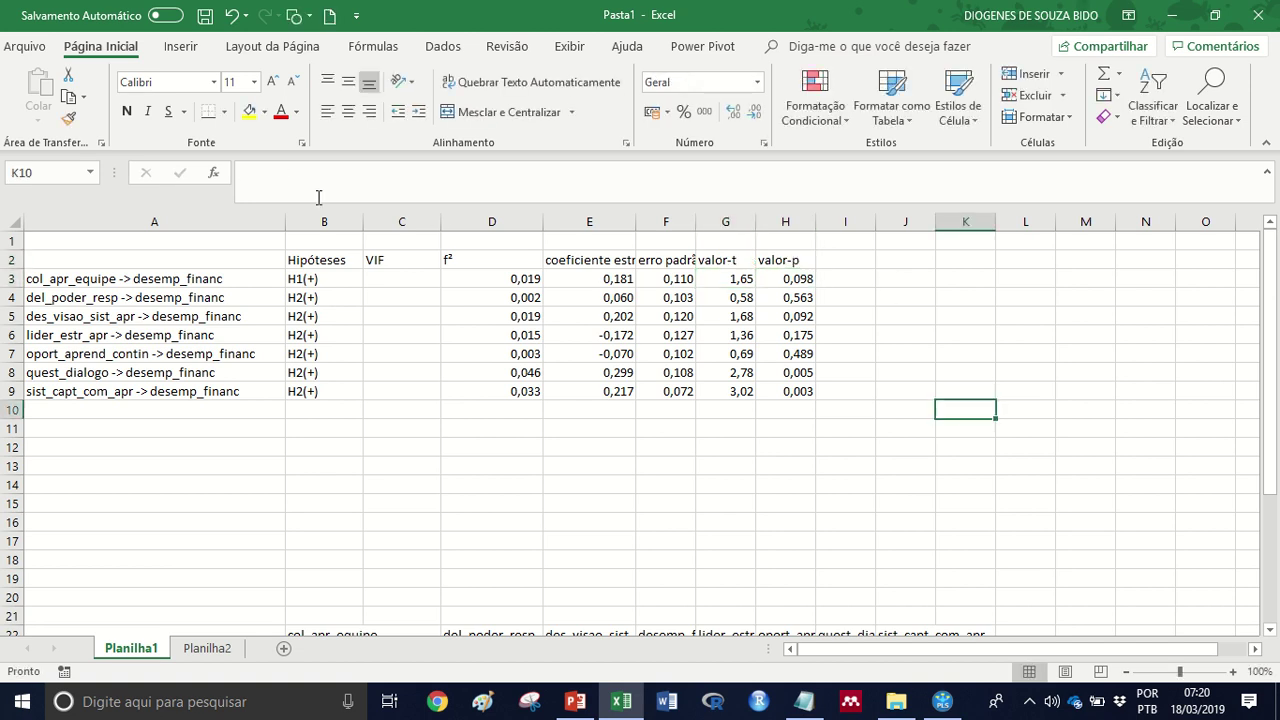
- Format columns B to H with automatic text wrapping and centred horizontal and vertical alignment
left_click_drag(329, 222, 806, 224)
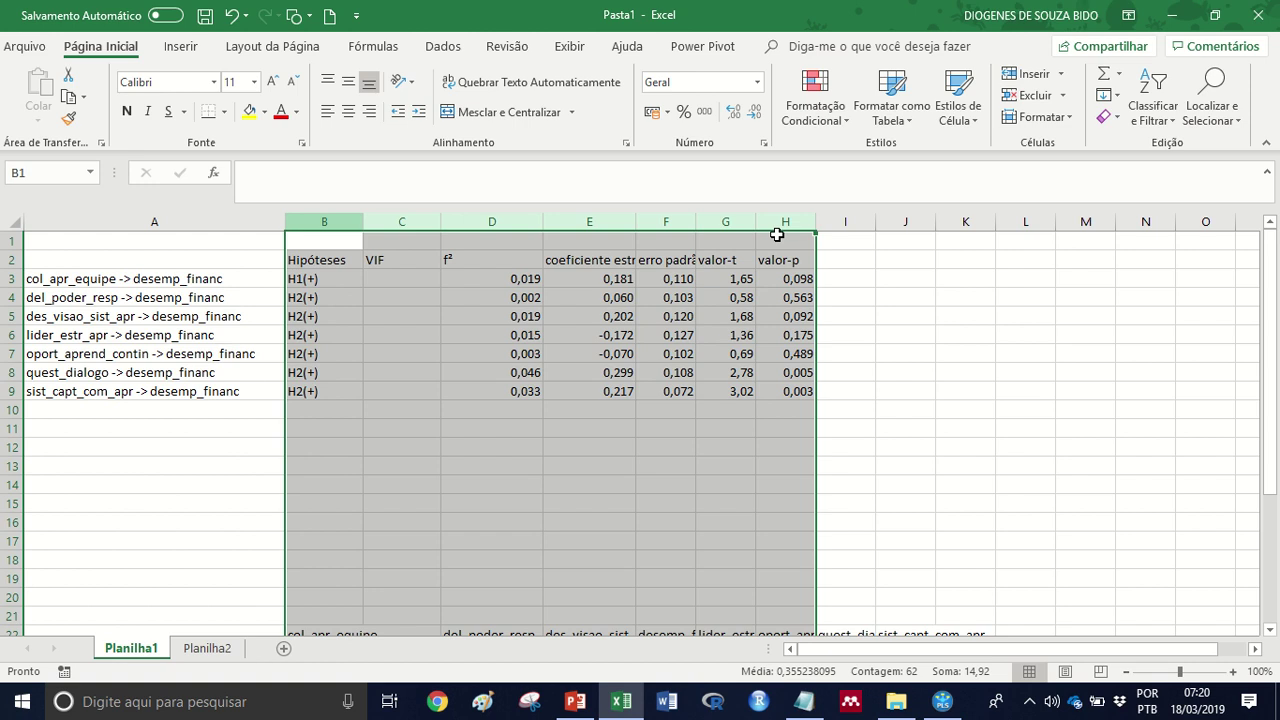
right_click(662, 328)
left_click(838, 457)
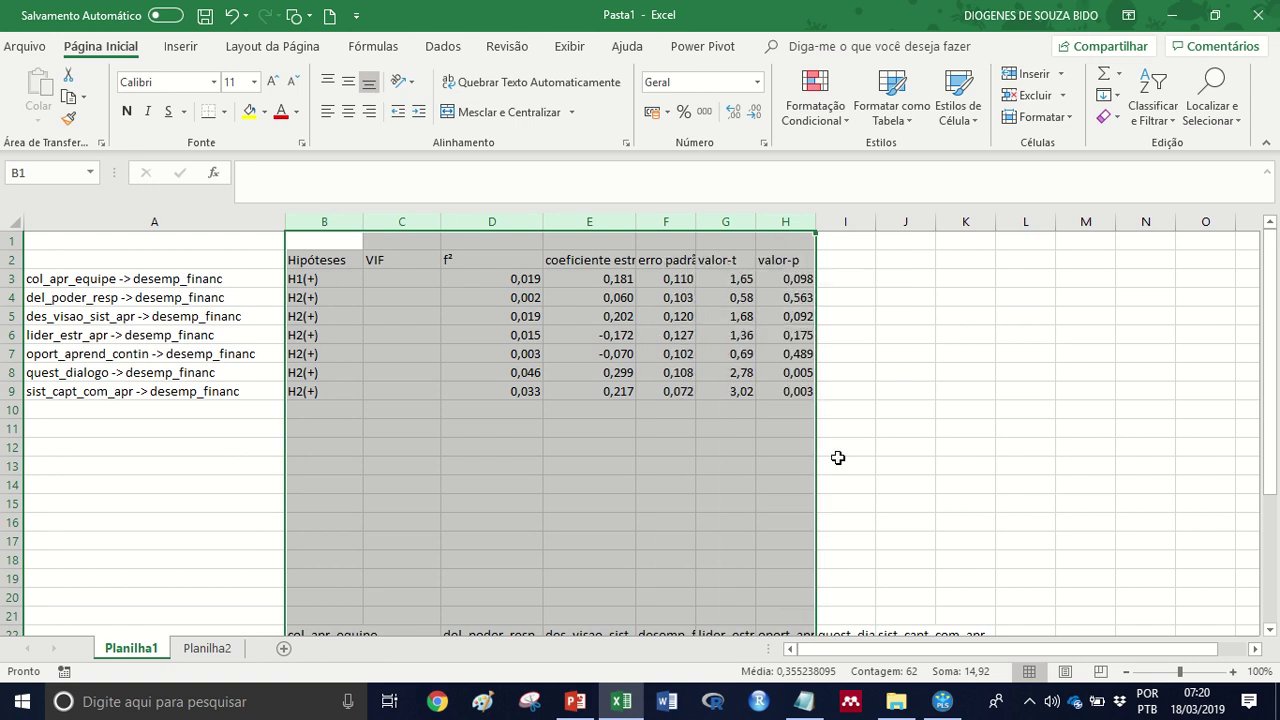
left_click(582, 289)
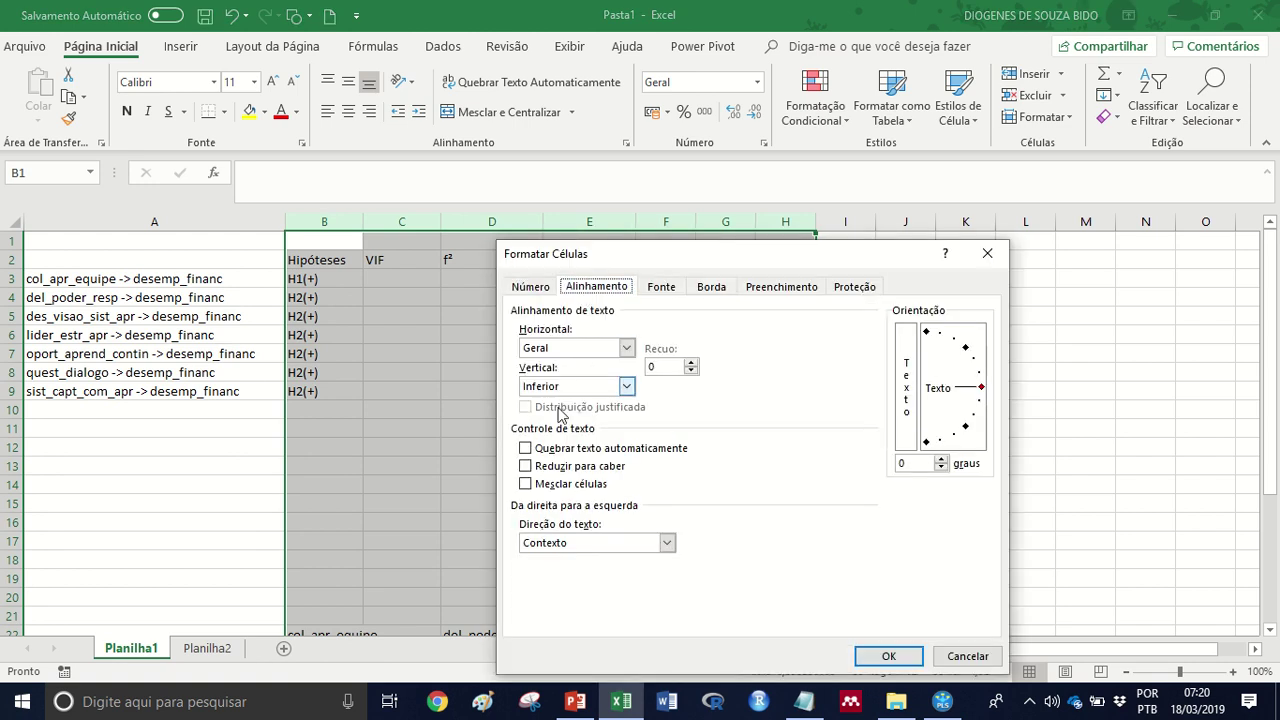
left_click(551, 449)
left_click(567, 386)
left_click(555, 413)
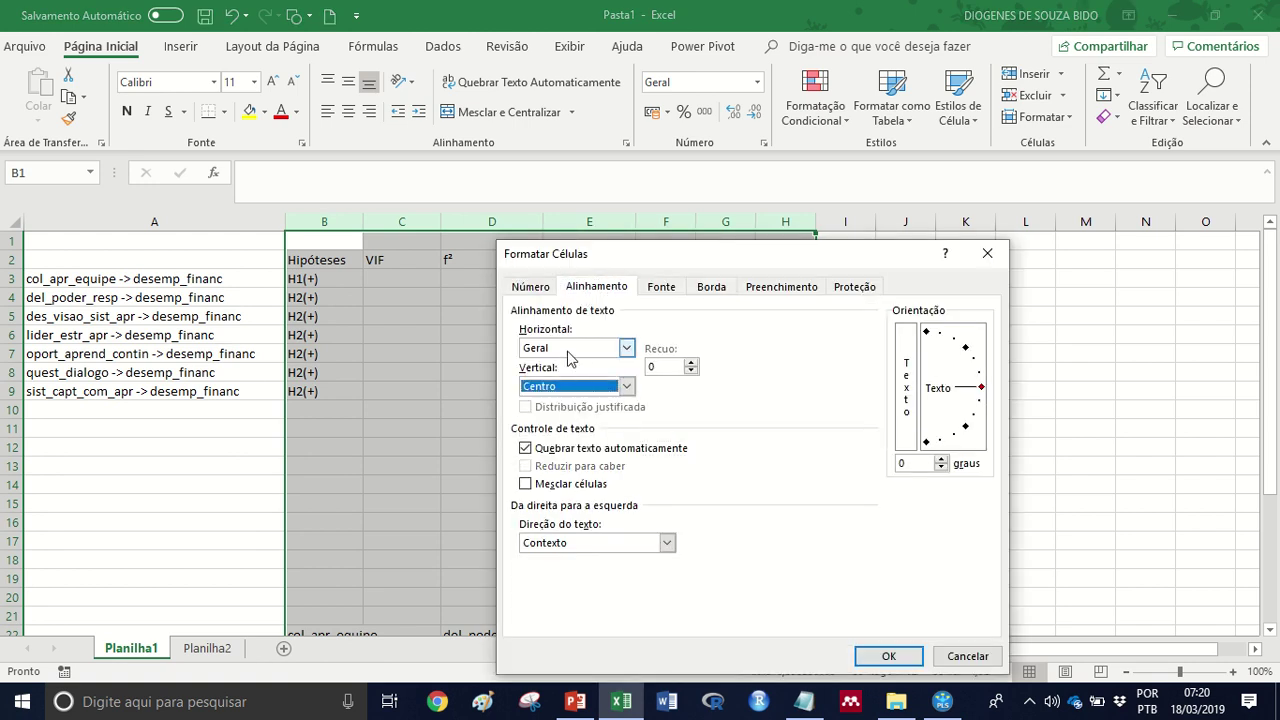
left_click(626, 347)
left_click(559, 389)
left_click(888, 656)
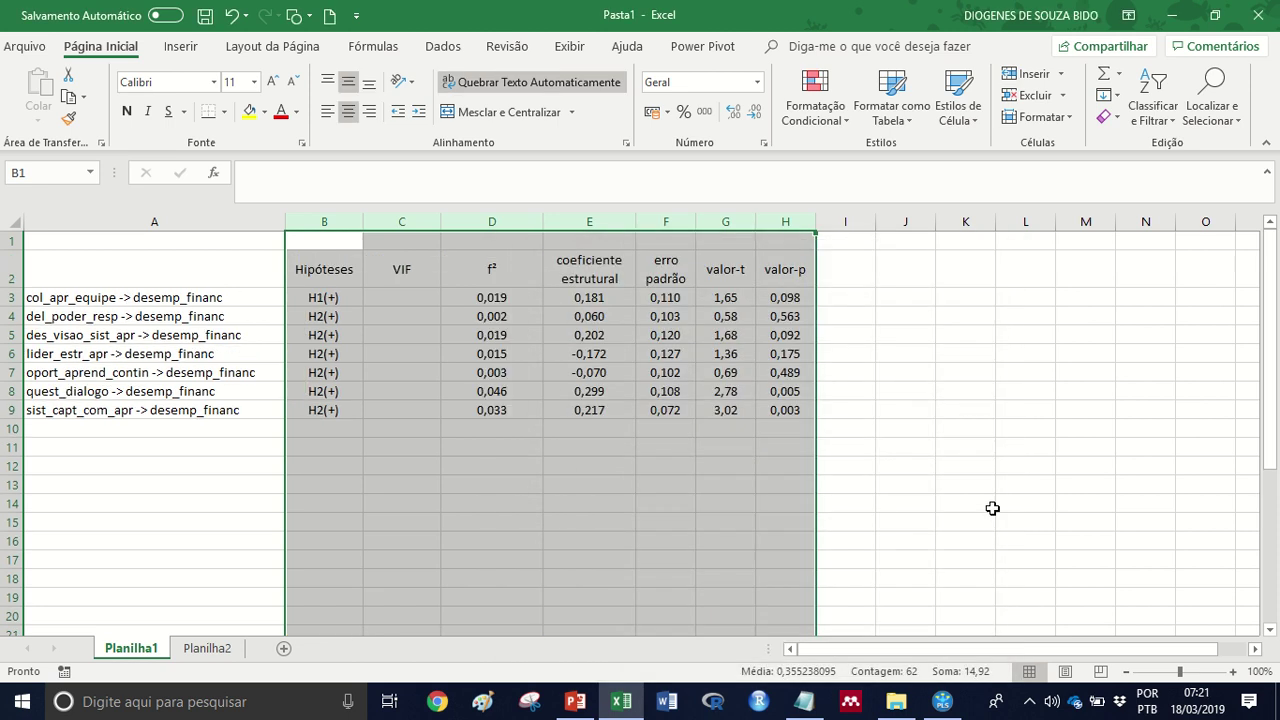
left_click(988, 507)
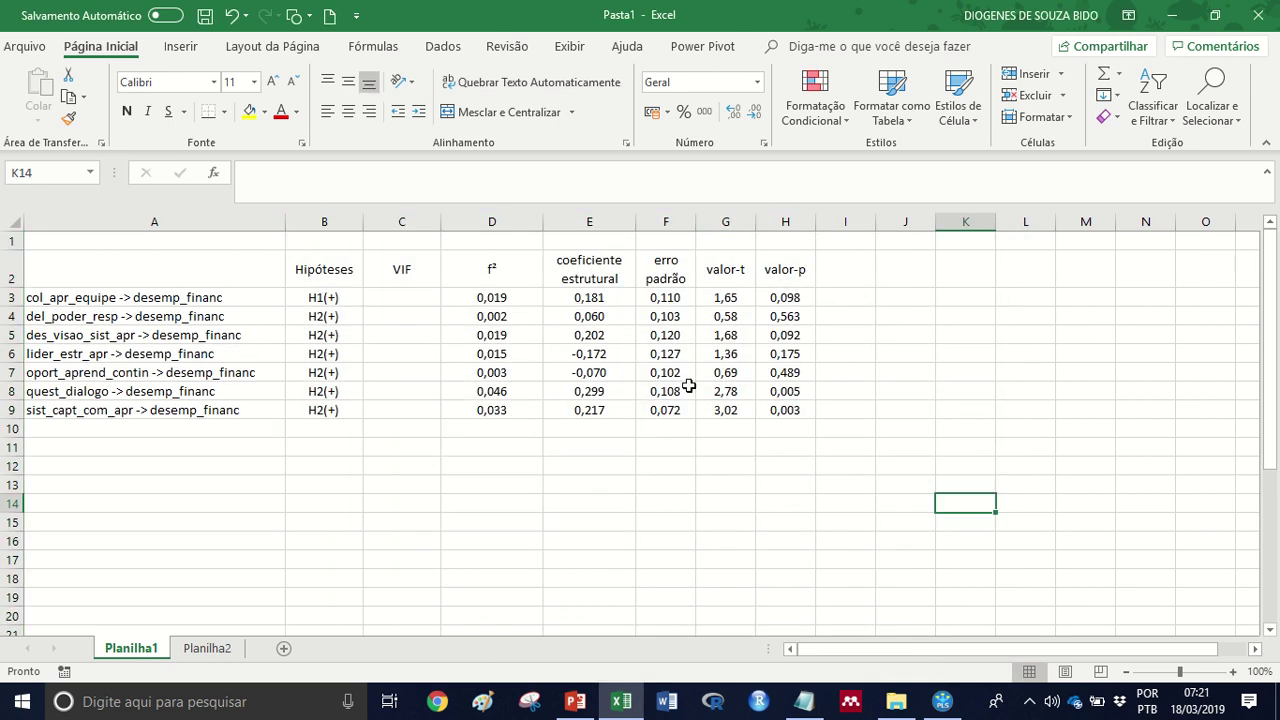
- Switch to SmartPLS and copy the Inner VIF Values matrix from Collinearity Statistics in Excel format
left_click(942, 701)
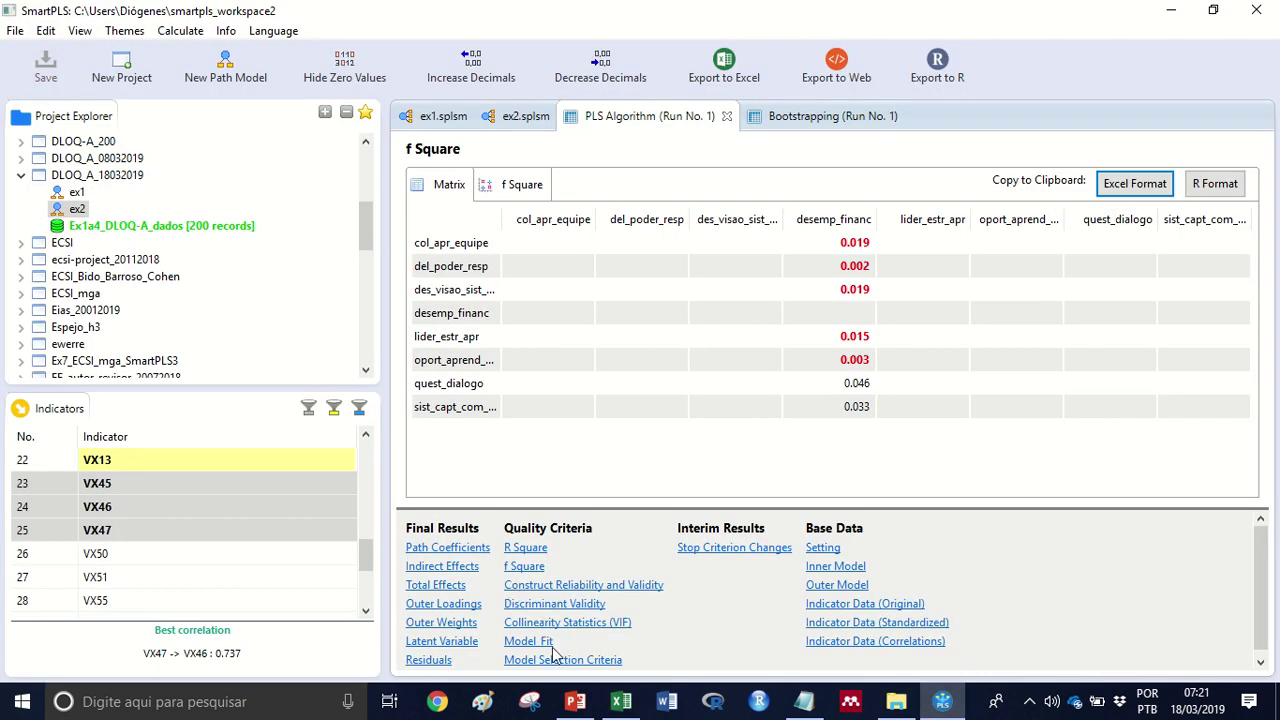
scroll(480, 652, "down", 1)
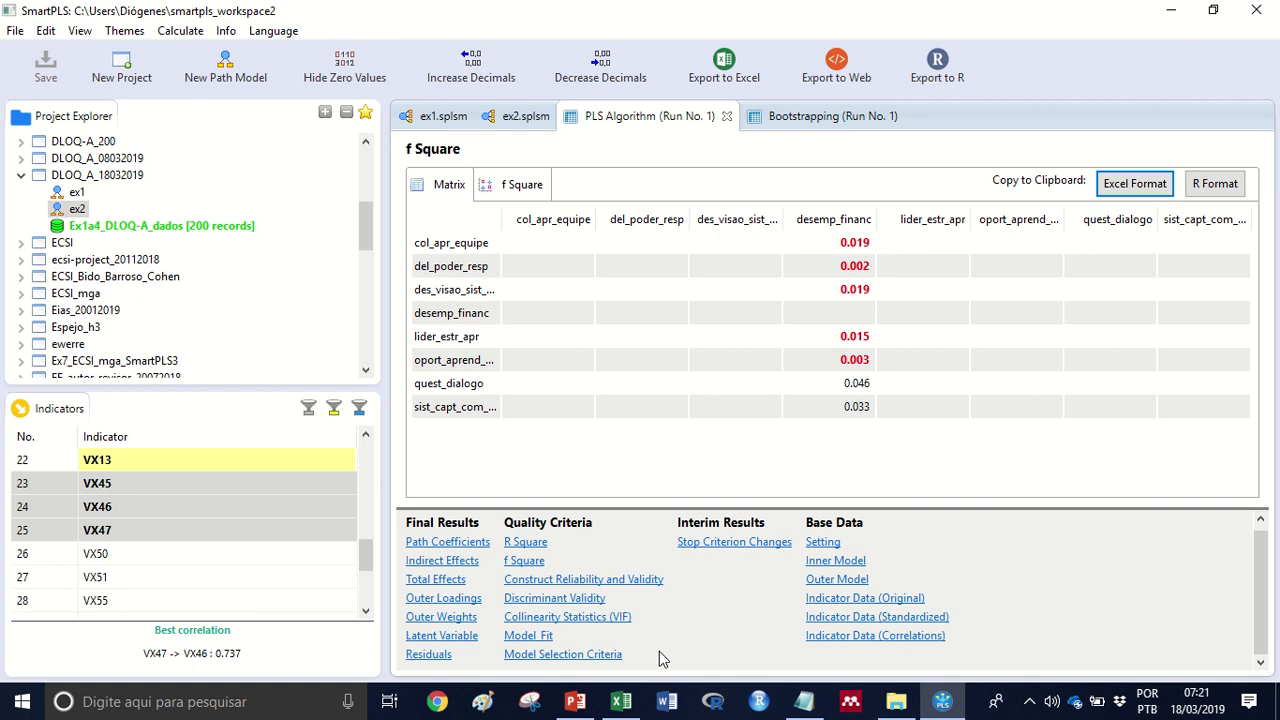
left_click(568, 617)
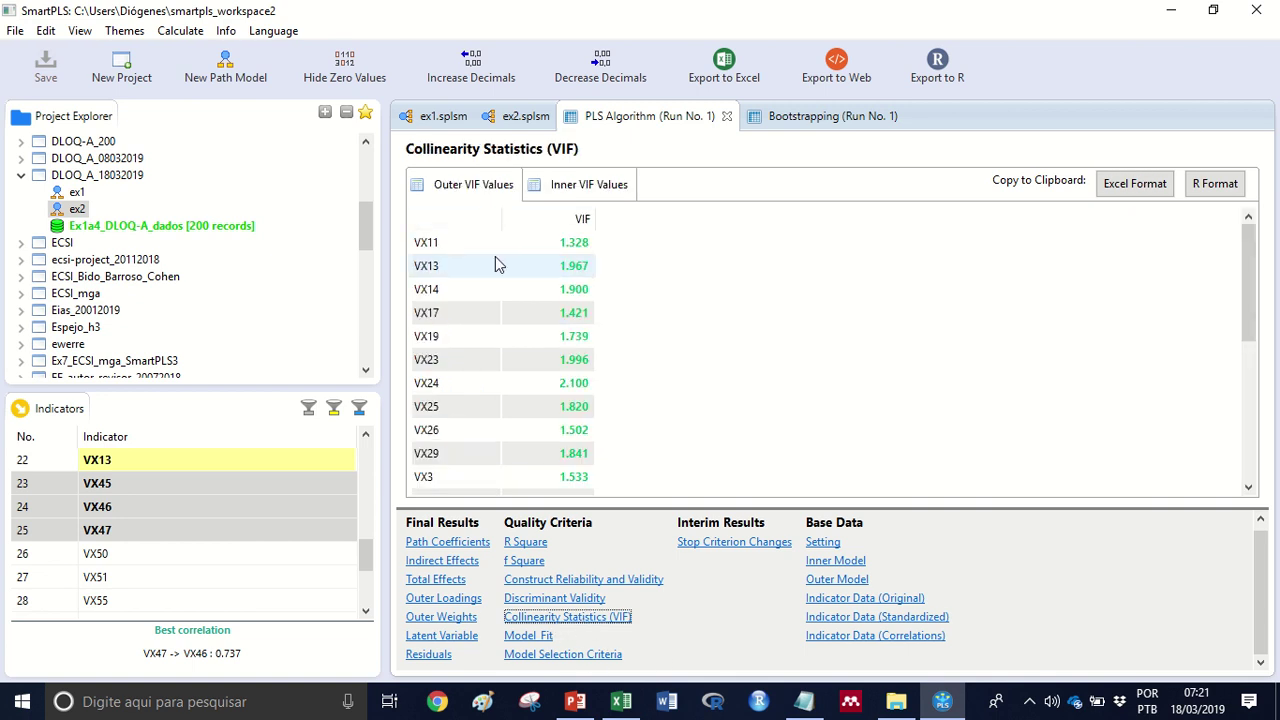
left_click(586, 188)
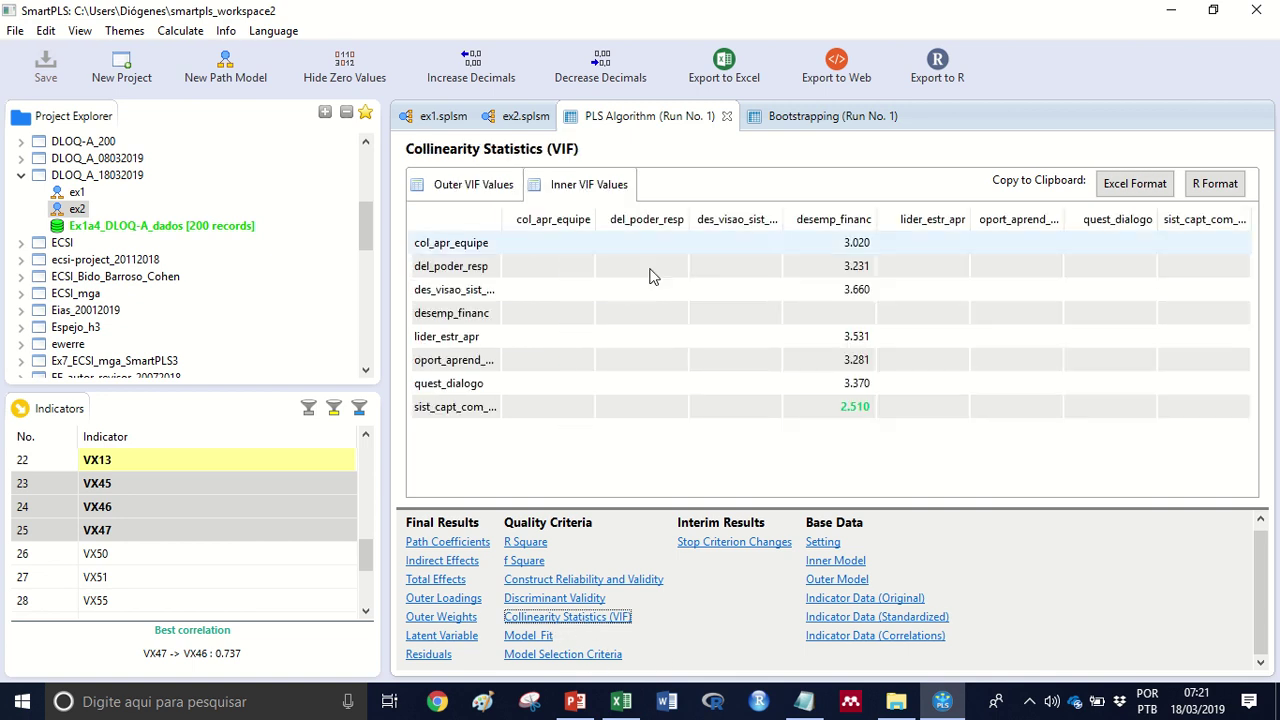
left_click(1134, 184)
- Return to Excel and paste the inner VIF matrix below the f Square matrix, starting at A36 of Planilha1
left_click(621, 703)
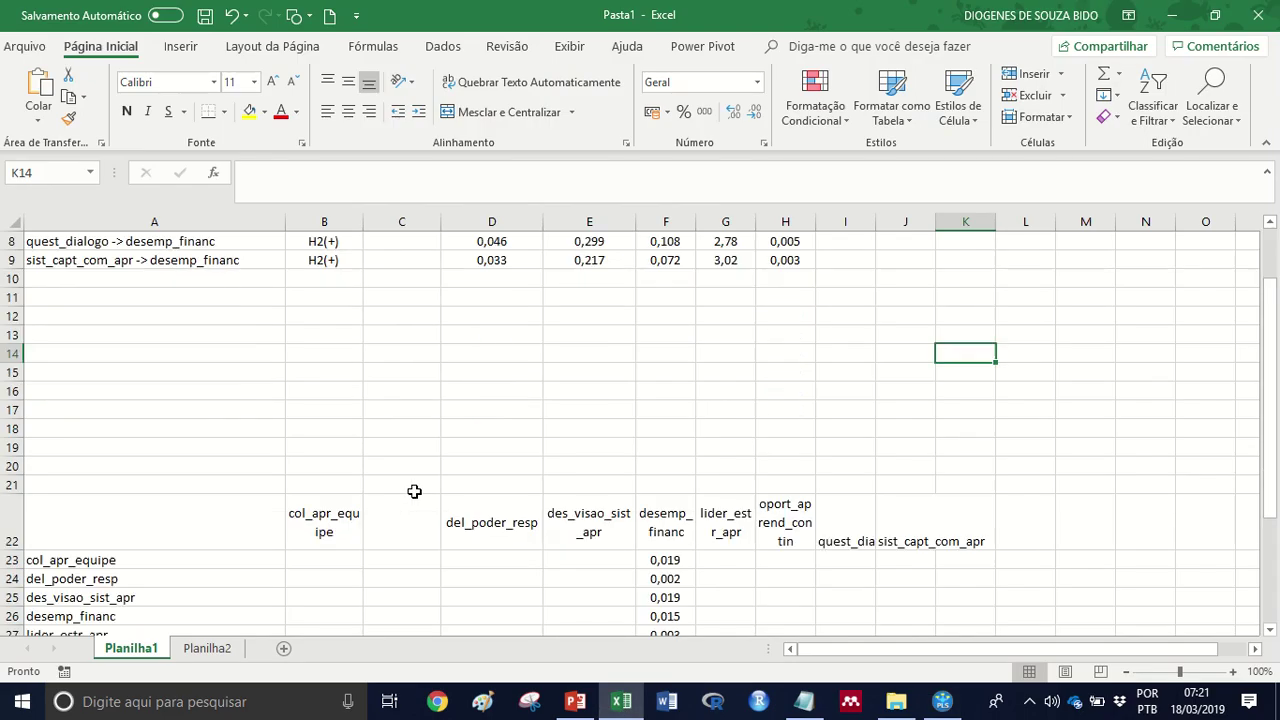
scroll(203, 491, "down", 5)
left_click_drag(122, 504, 122, 491)
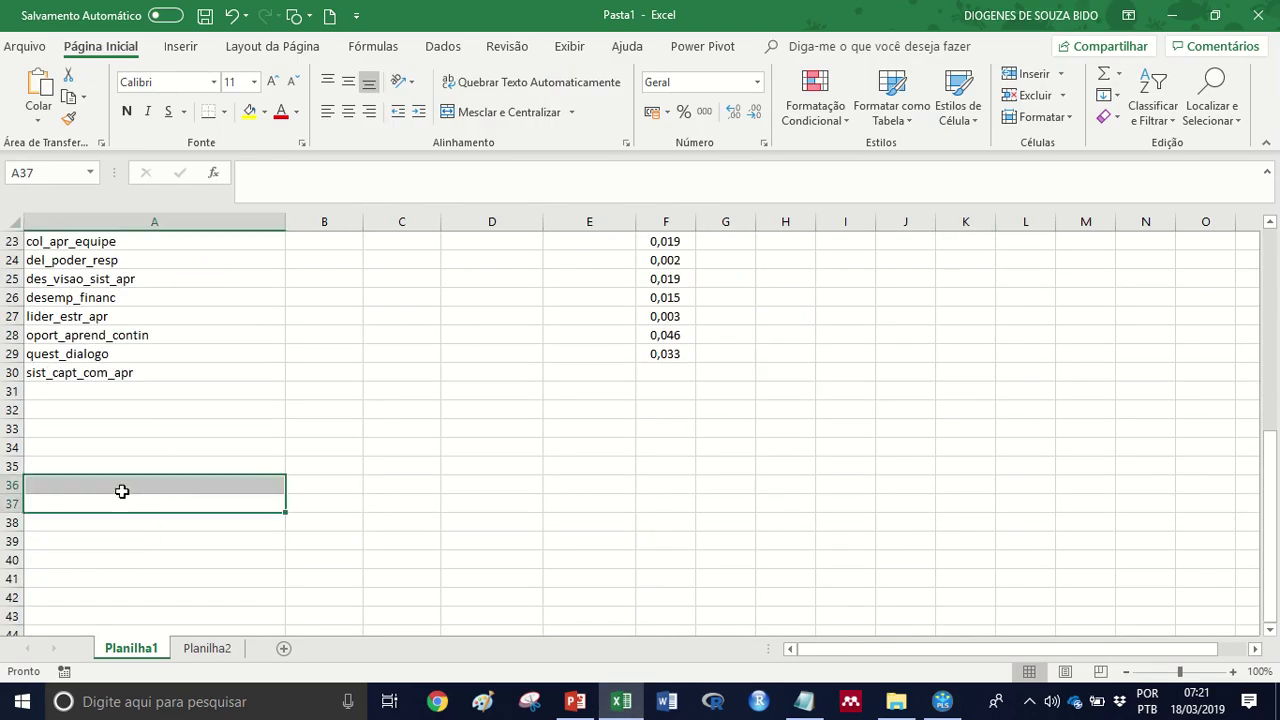
left_click(216, 488)
key("ctrl+v")
left_click(517, 460)
scroll(651, 498, "down", 2)
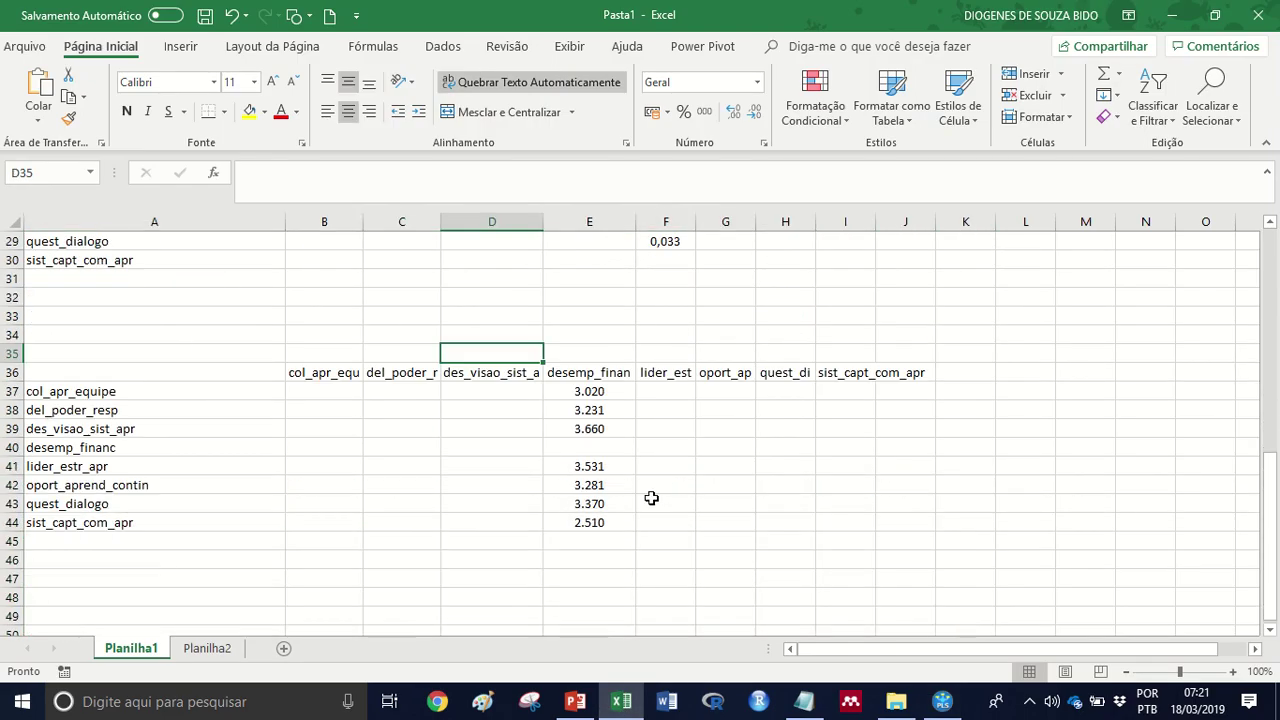
- Move the VIF values E41:E44 up one row to close the gap at E40
left_click_drag(585, 466, 588, 520)
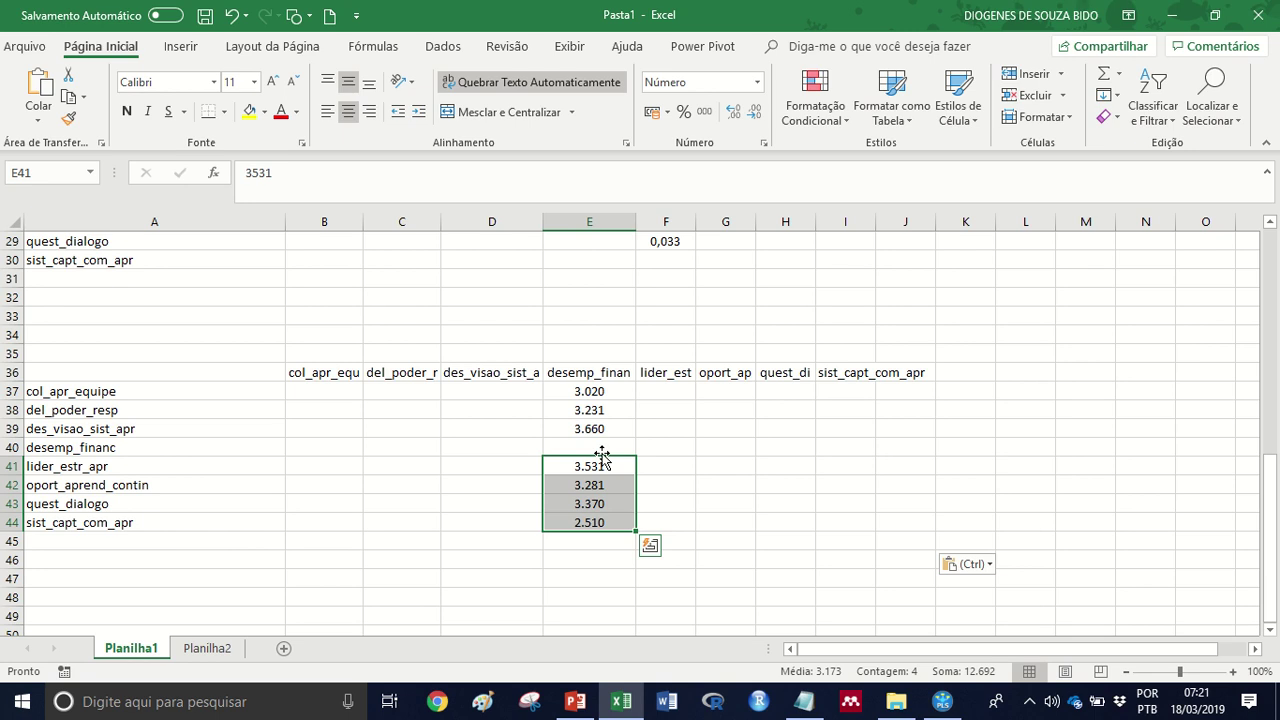
left_click_drag(602, 456, 603, 438)
left_click(612, 408)
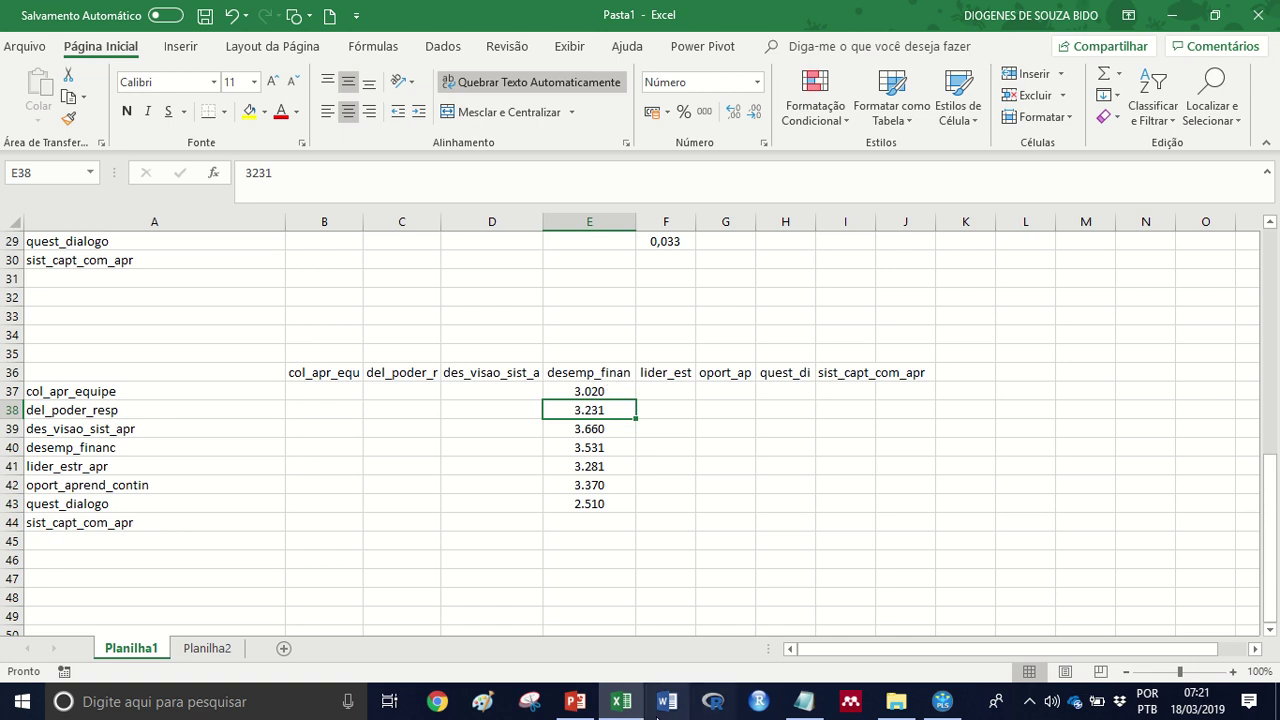
- Copy the VIF values in E37:E43 and paste them into the Notepad note below the bootstrapping results
left_click(804, 701)
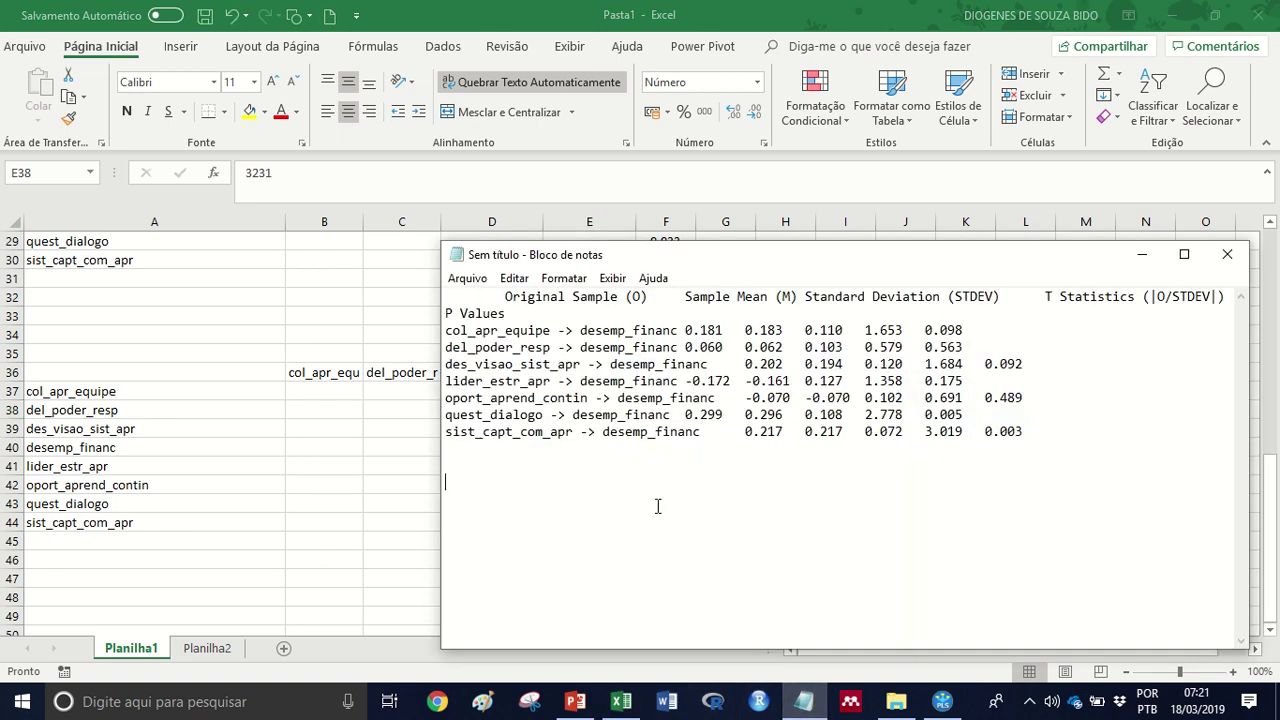
key("alt+Tab")
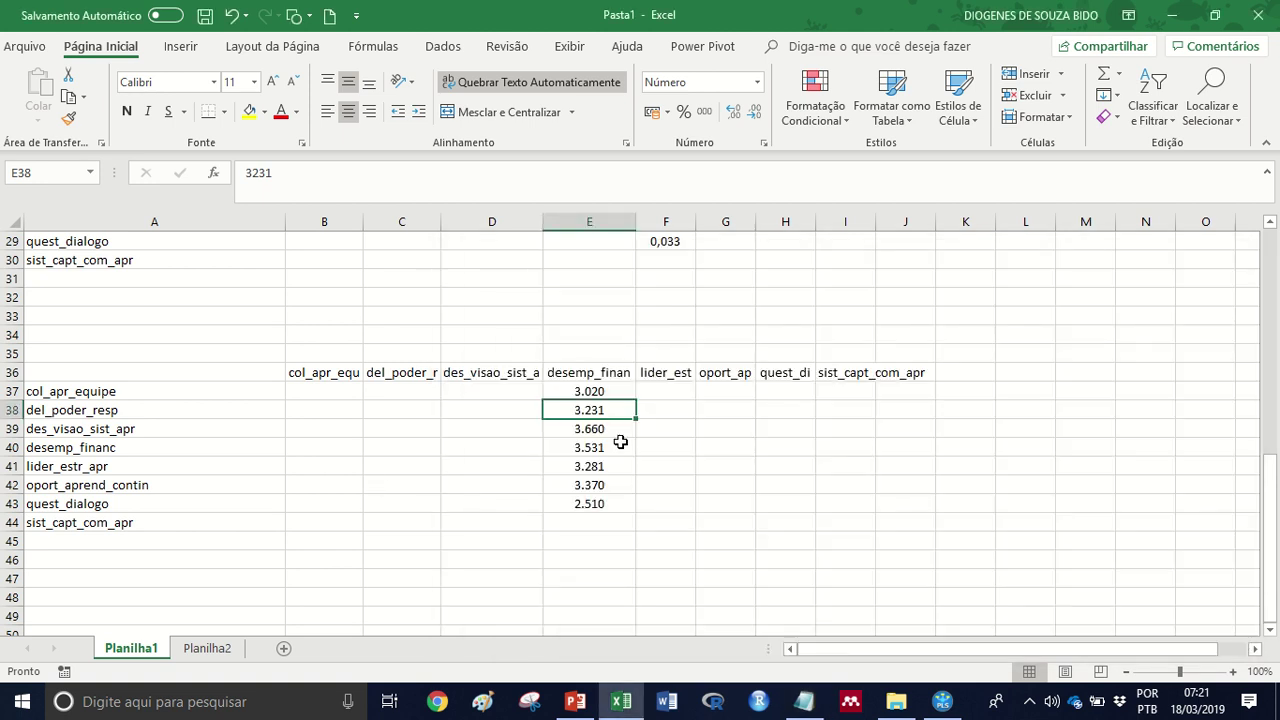
left_click_drag(613, 391, 605, 506)
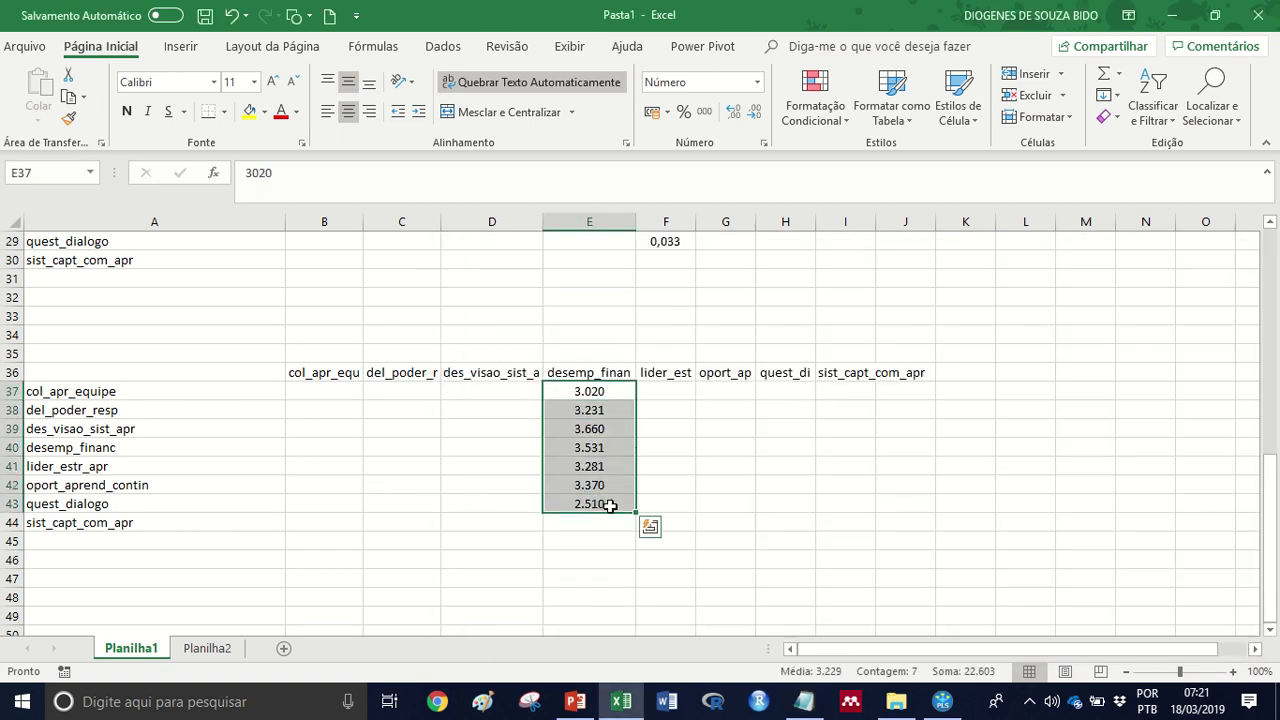
key("ctrl+c")
key("alt+Tab")
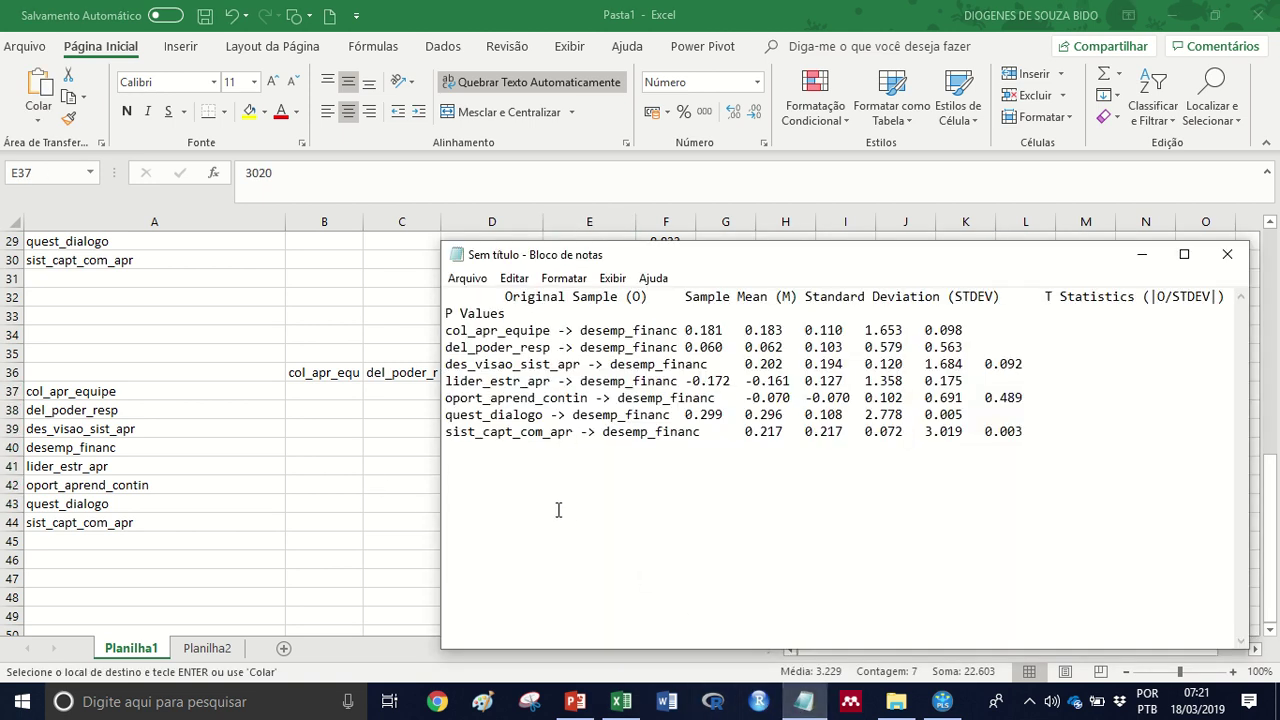
key("ctrl+v")
- Replace all periods with commas throughout the Notepad text and close the Replace dialog
left_click_drag(501, 579, 432, 482)
left_click(514, 278)
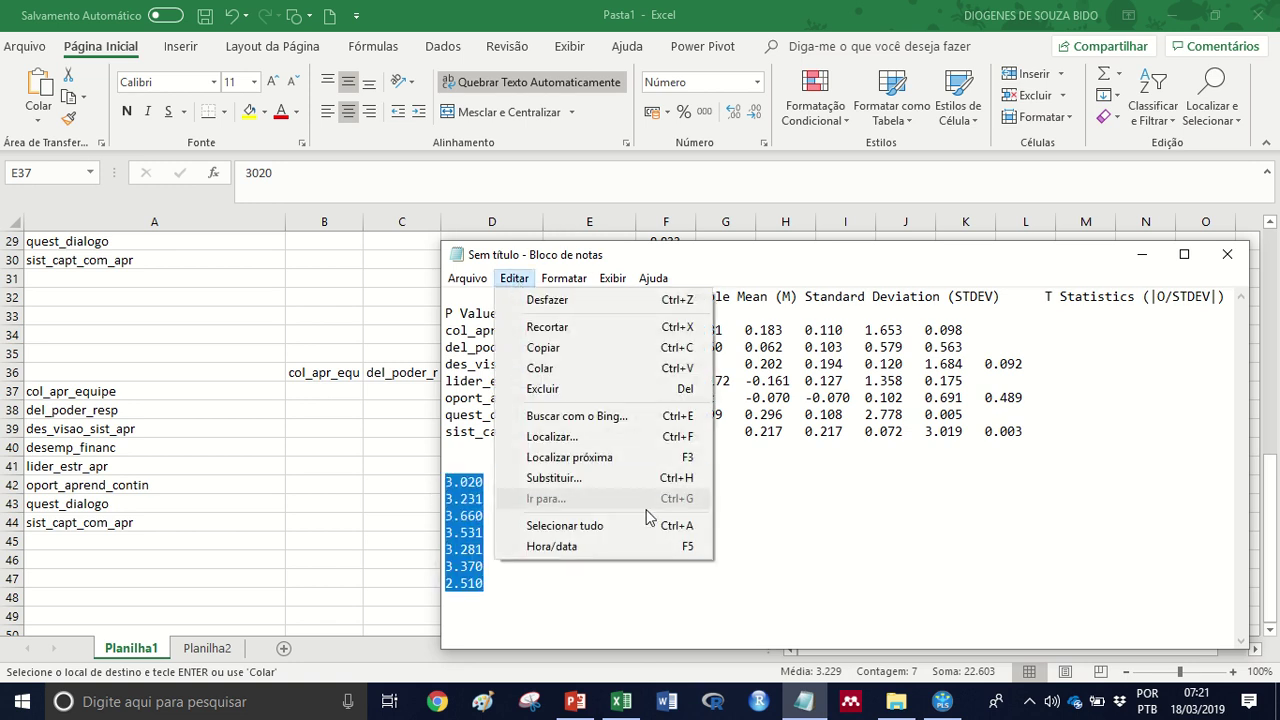
left_click(586, 476)
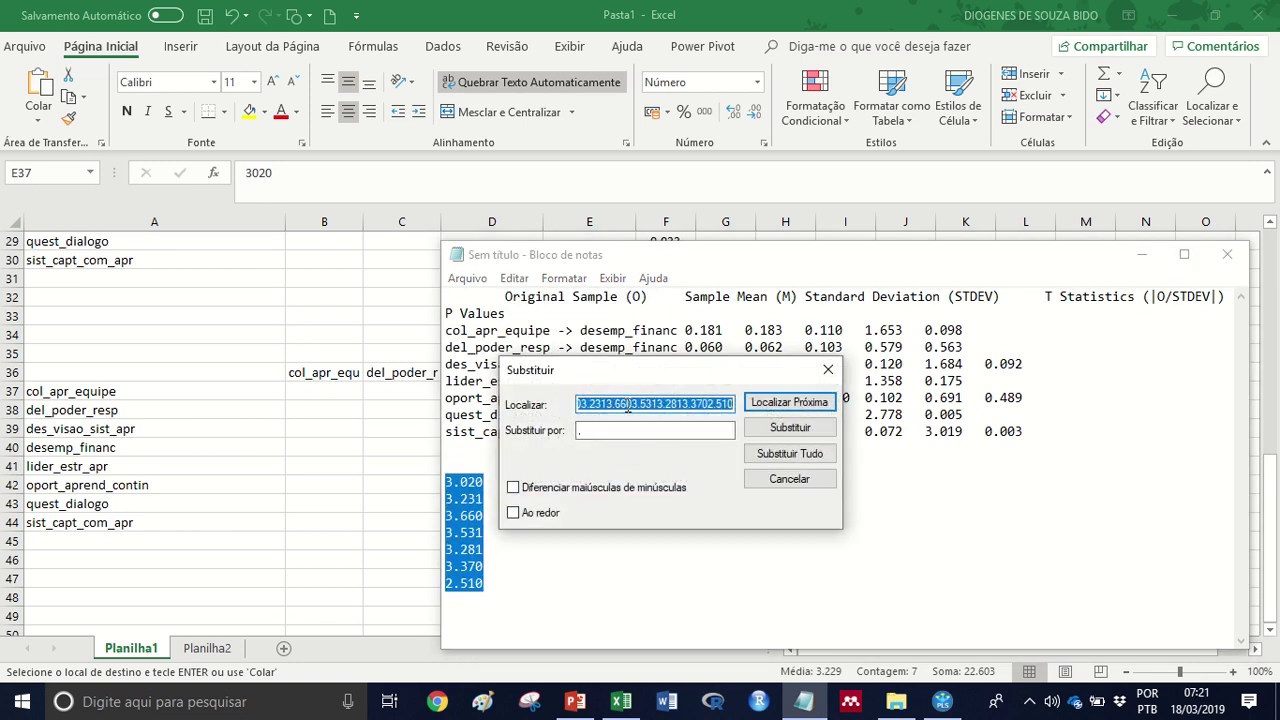
type(".")
key("Tab")
type(",")
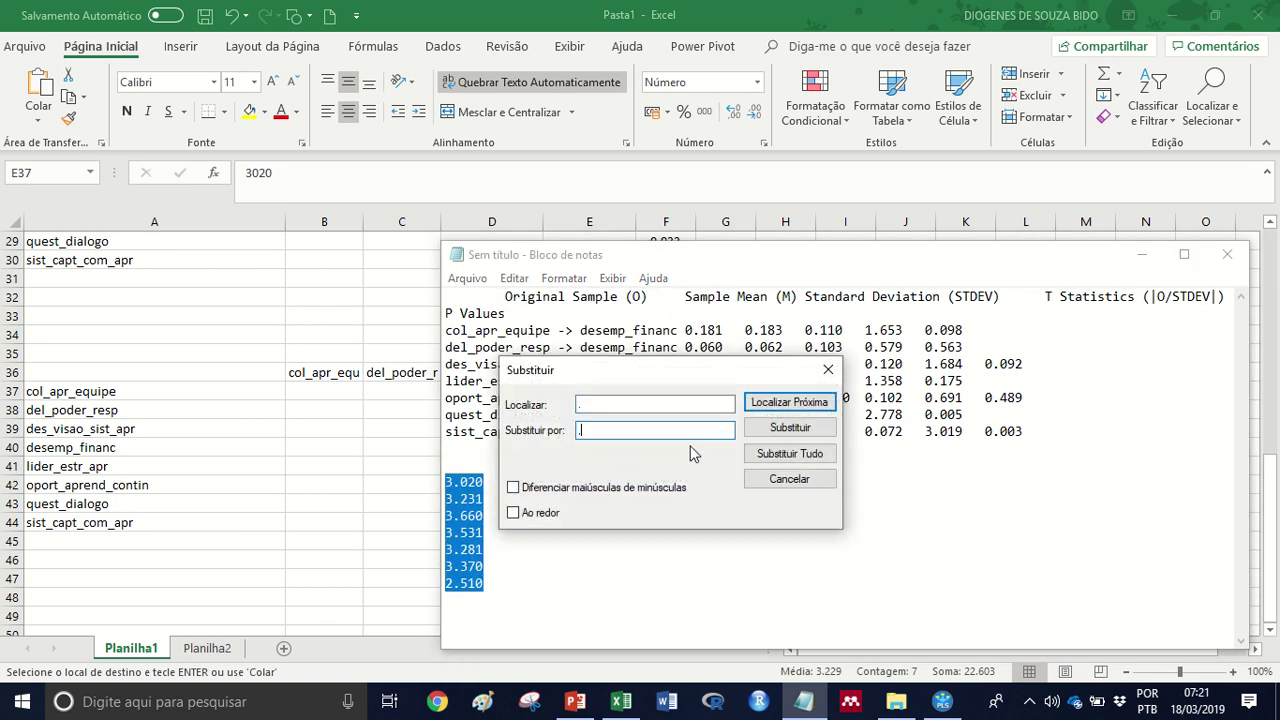
left_click(806, 454)
left_click(790, 480)
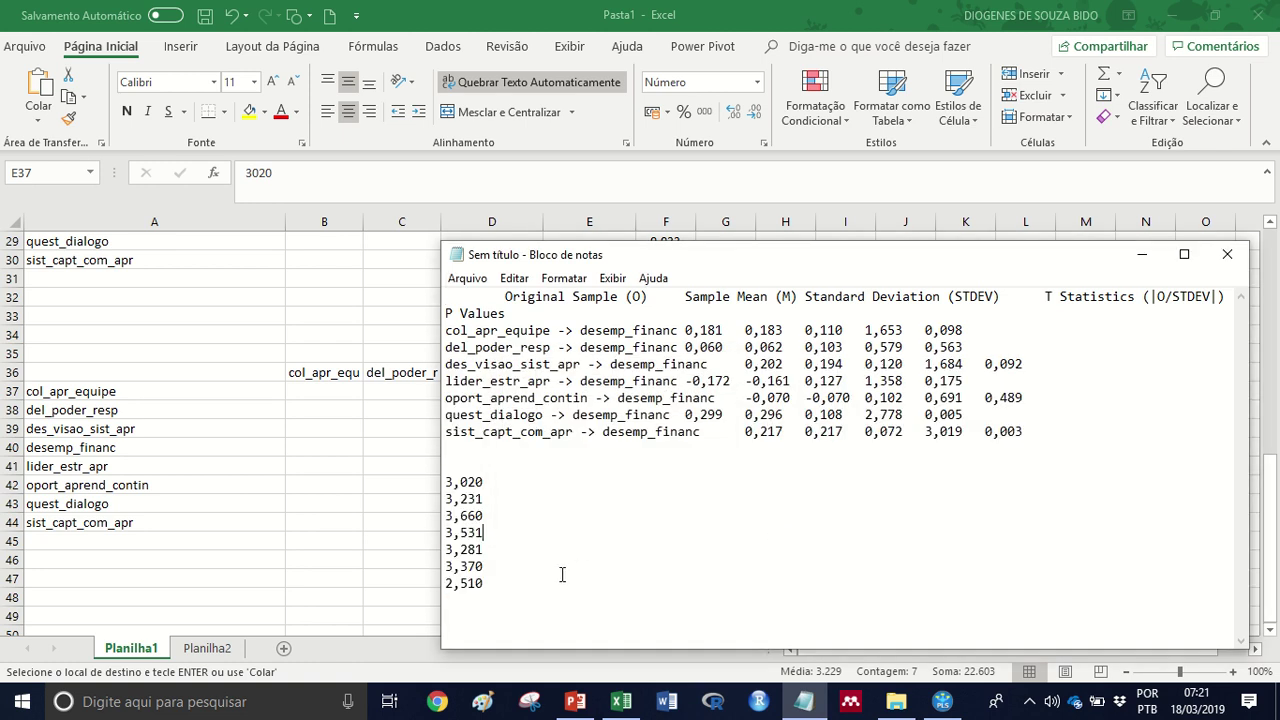
- Bring the comma-formatted VIF values from Notepad back into Excel at E37:E43 and show them with one decimal place
left_click_drag(485, 582, 421, 482)
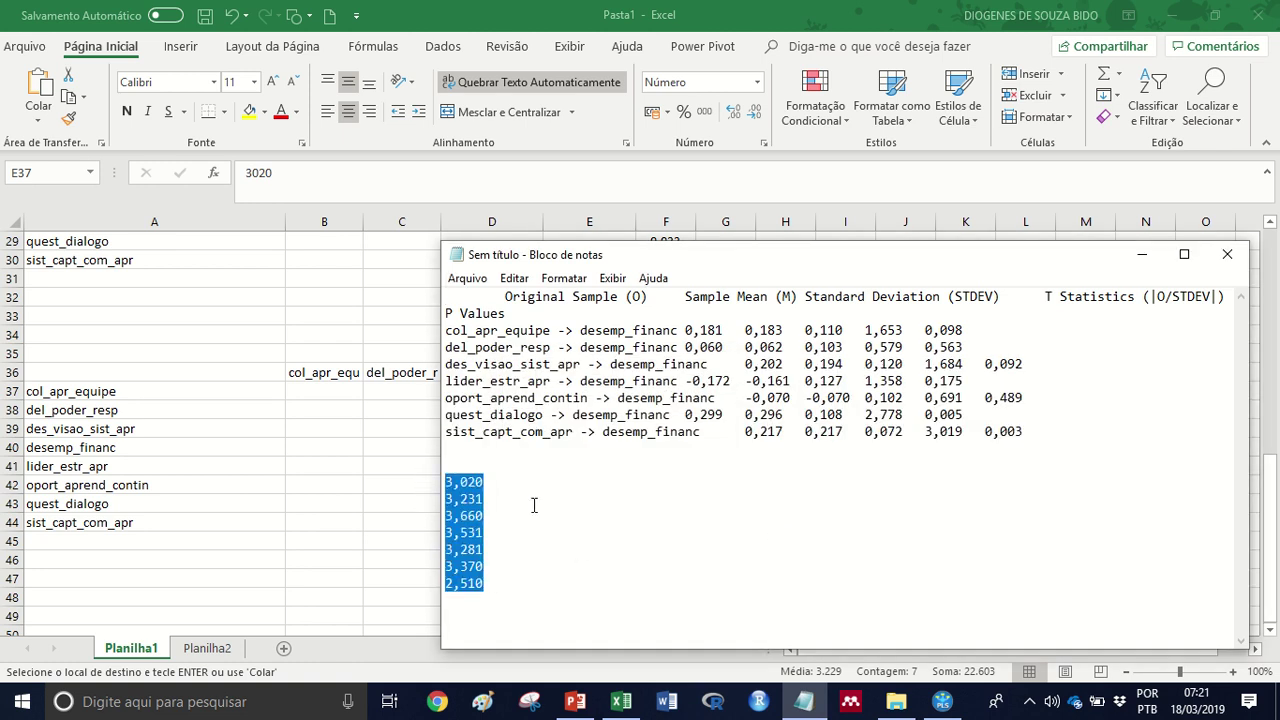
key("alt+Tab")
key("ctrl+v")
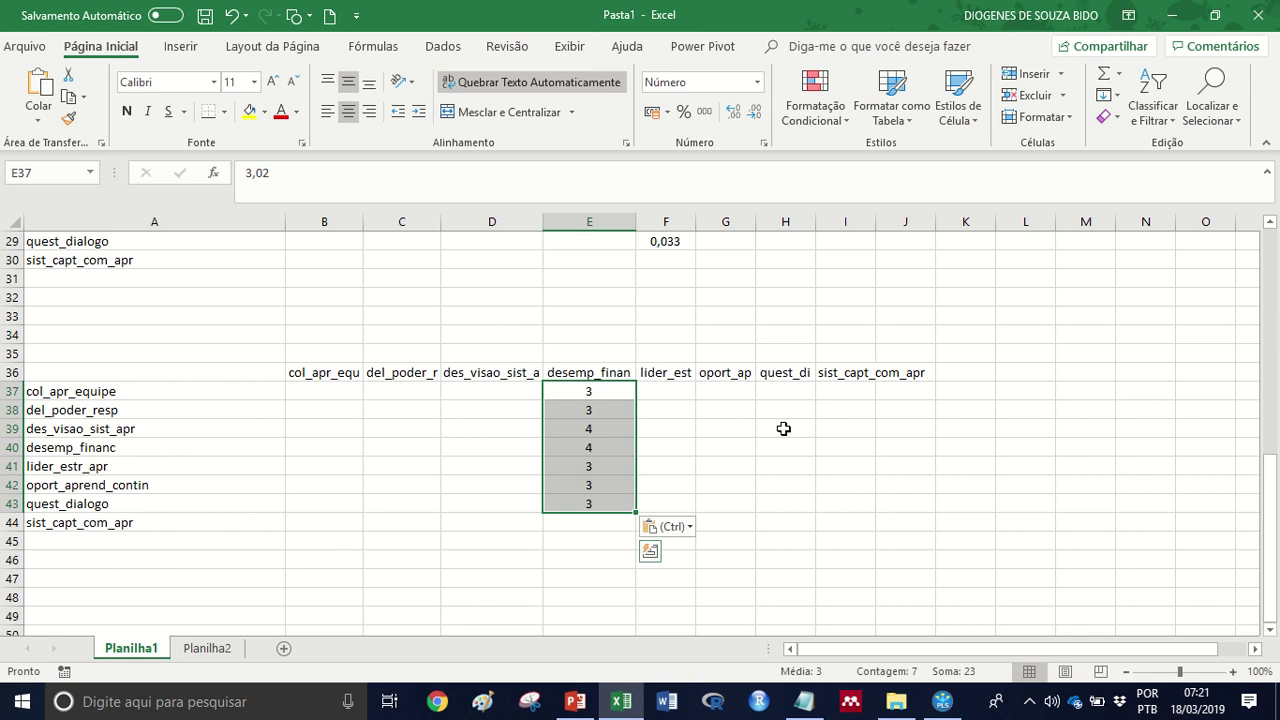
left_click(783, 426)
left_click_drag(589, 391, 597, 503)
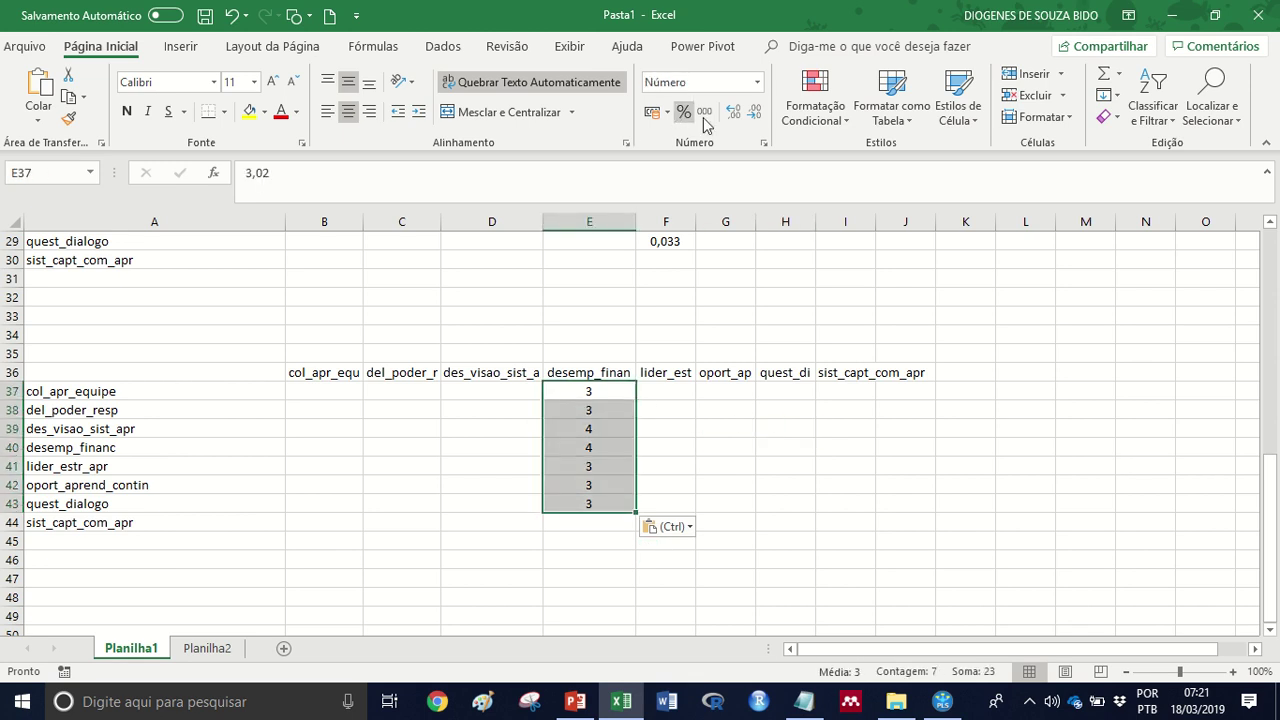
left_click(733, 111)
left_click(745, 503)
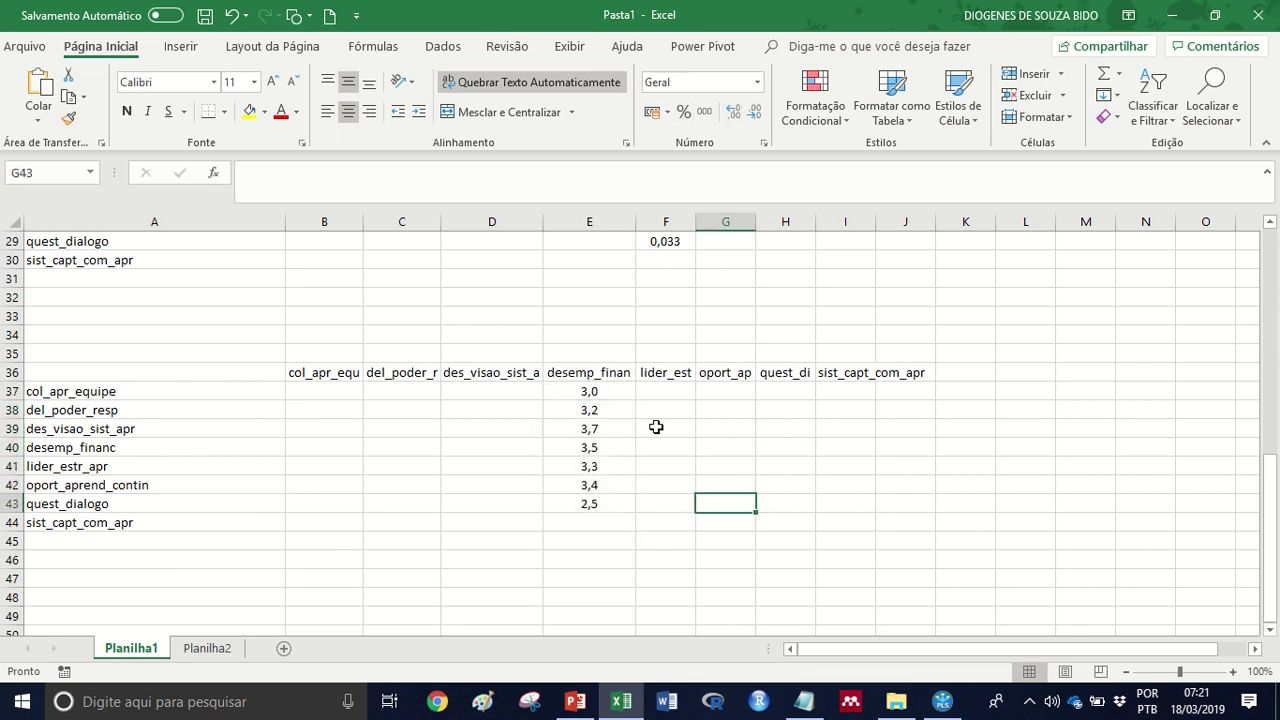
- Copy the VIF values from E37:E43 into the VIF column of the results table, starting at C3
left_click_drag(595, 391, 603, 503)
key("ctrl+c")
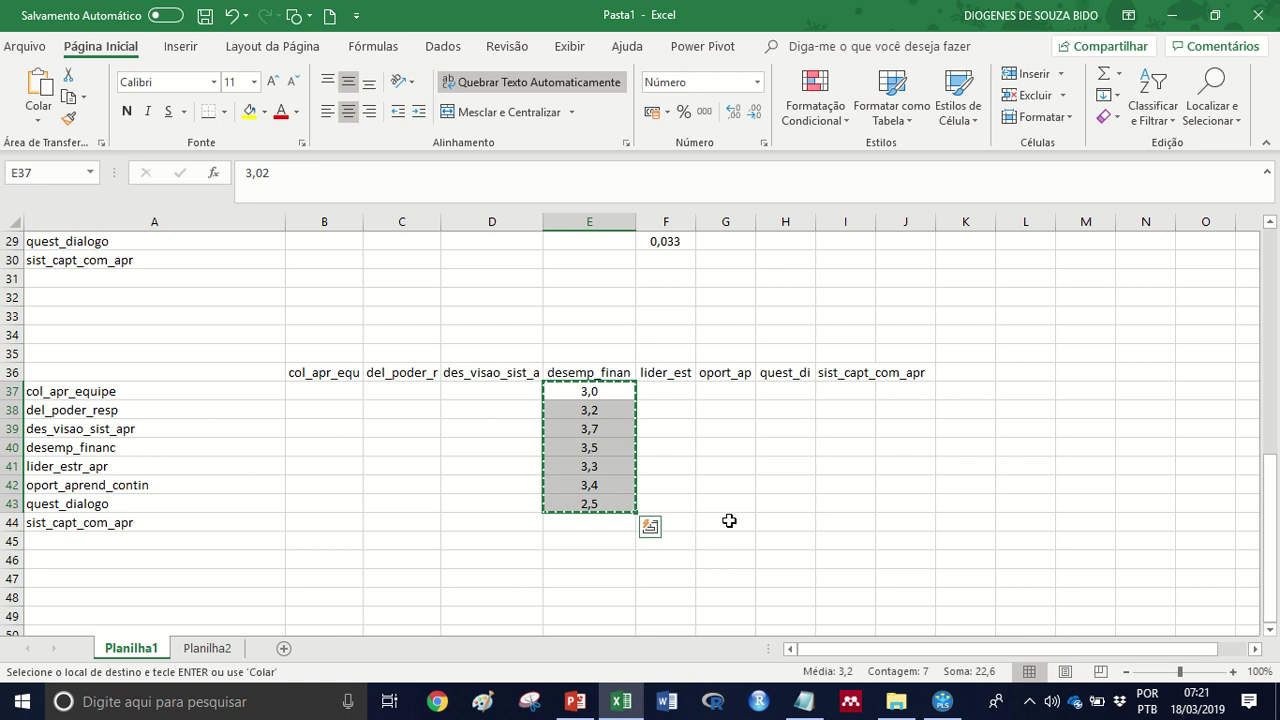
scroll(700, 510, "up", 9)
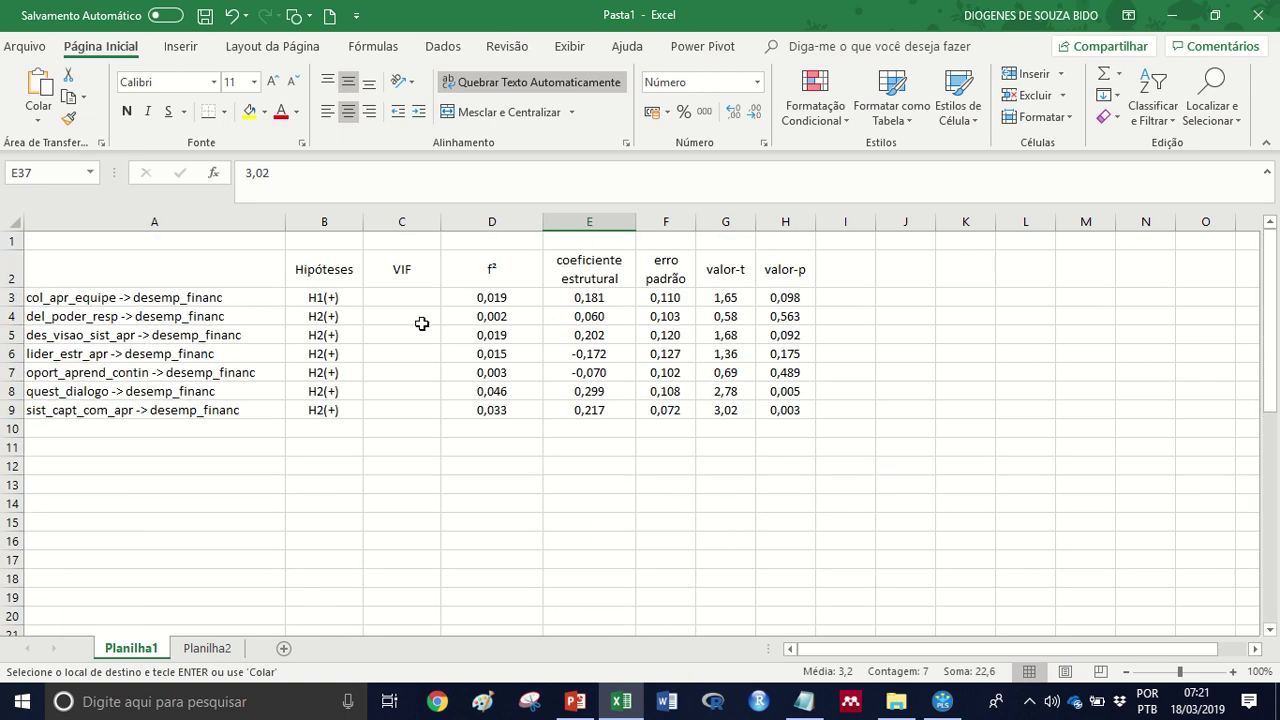
right_click(406, 300)
left_click(455, 341)
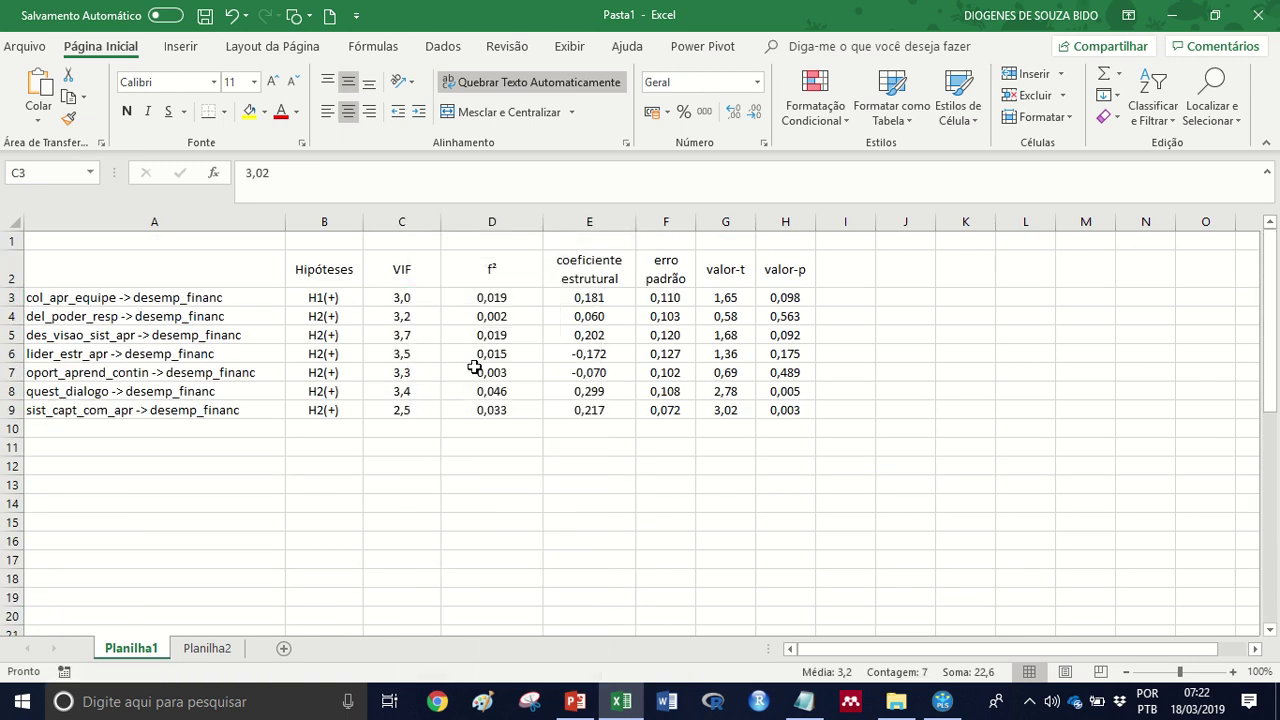
left_click(500, 480)
left_click(704, 518)
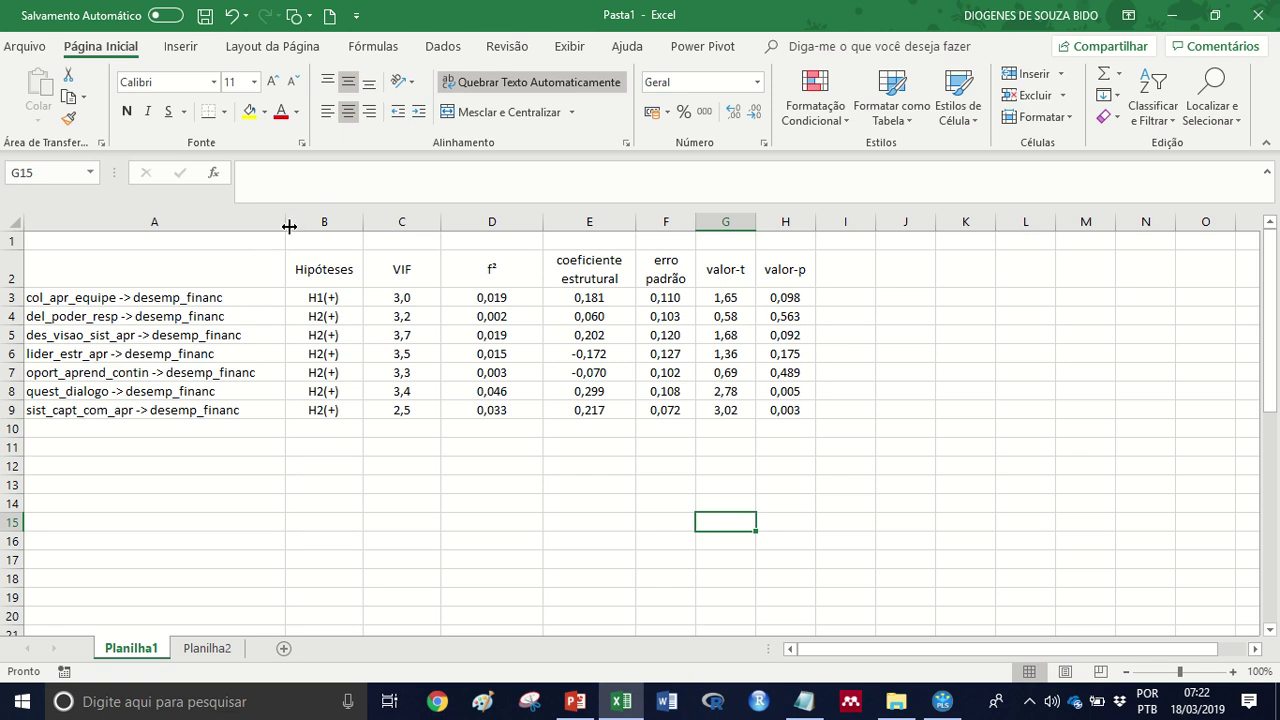
- Narrow column A slightly, add the header "R² ajustado" in I2, and widen column I a little
left_click_drag(289, 227, 269, 226)
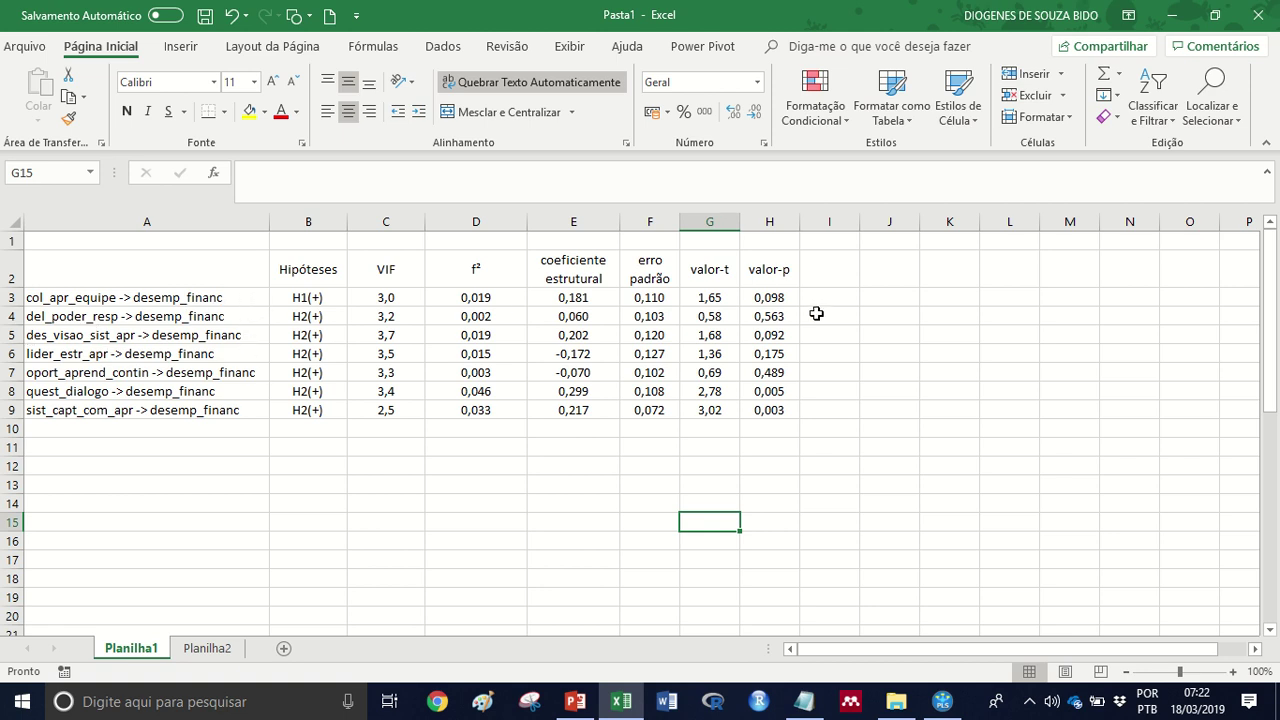
left_click(845, 273)
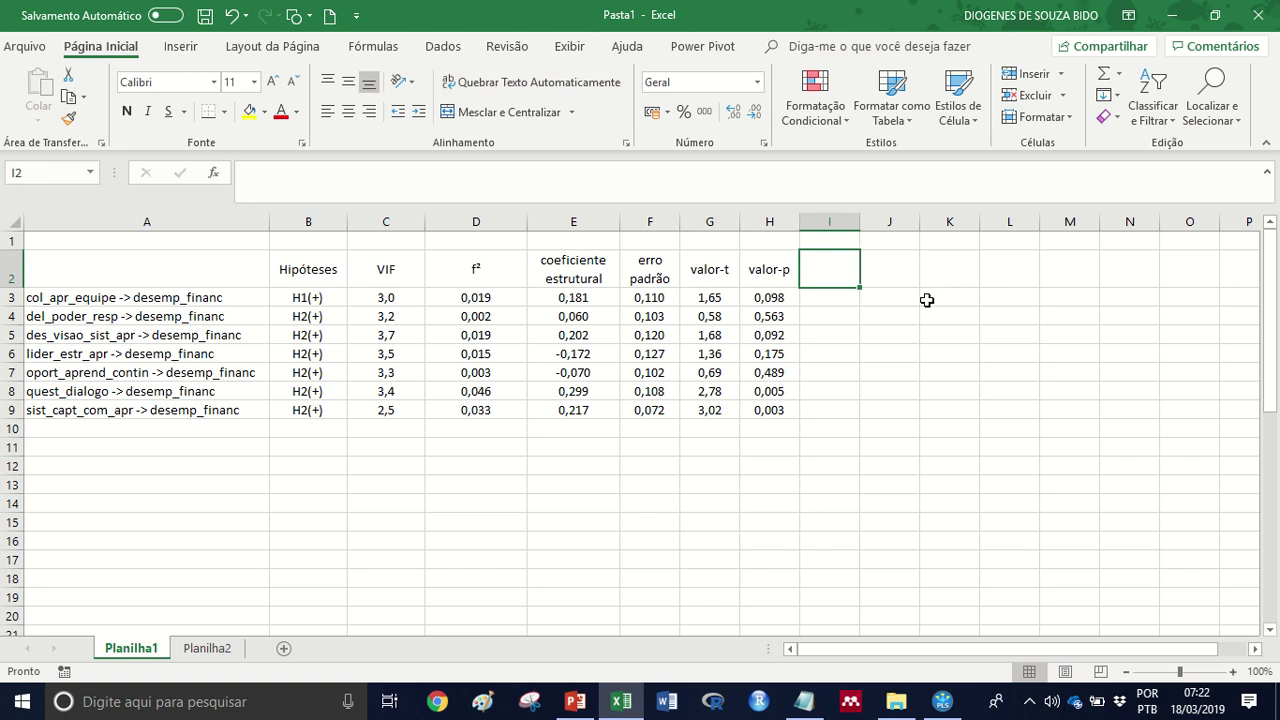
type("R² ajustad")
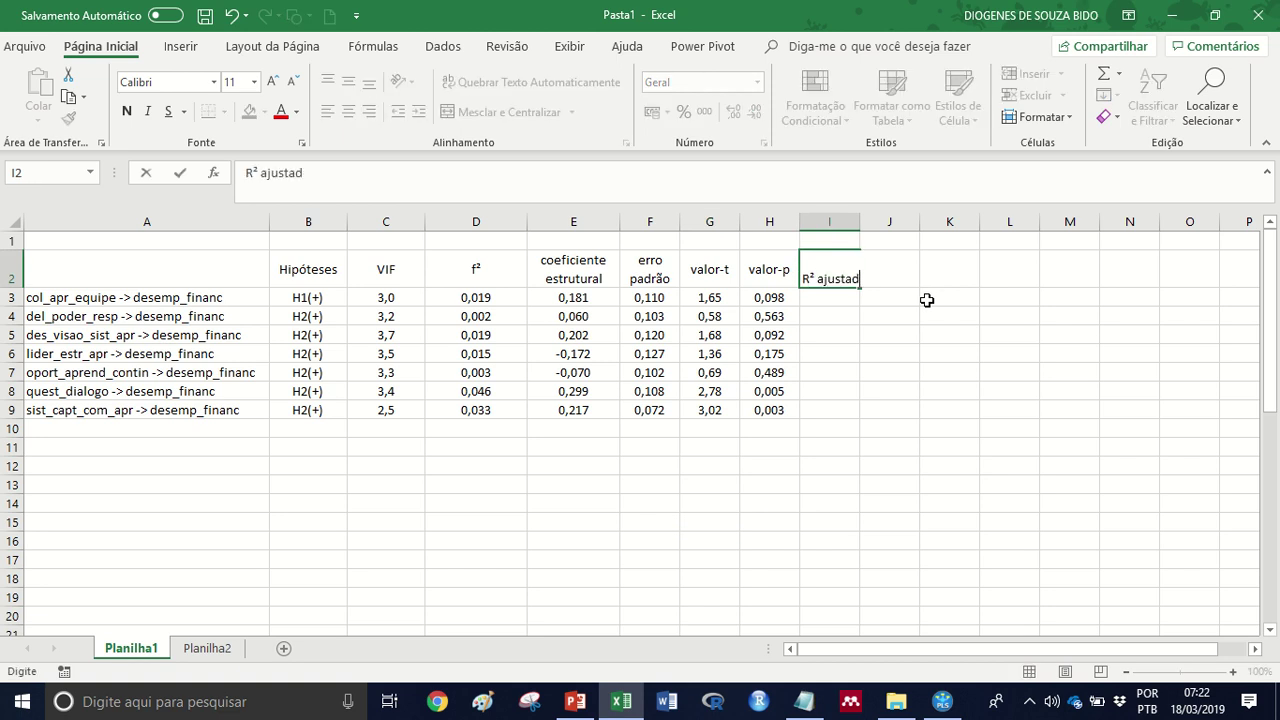
type("o")
left_click(927, 300)
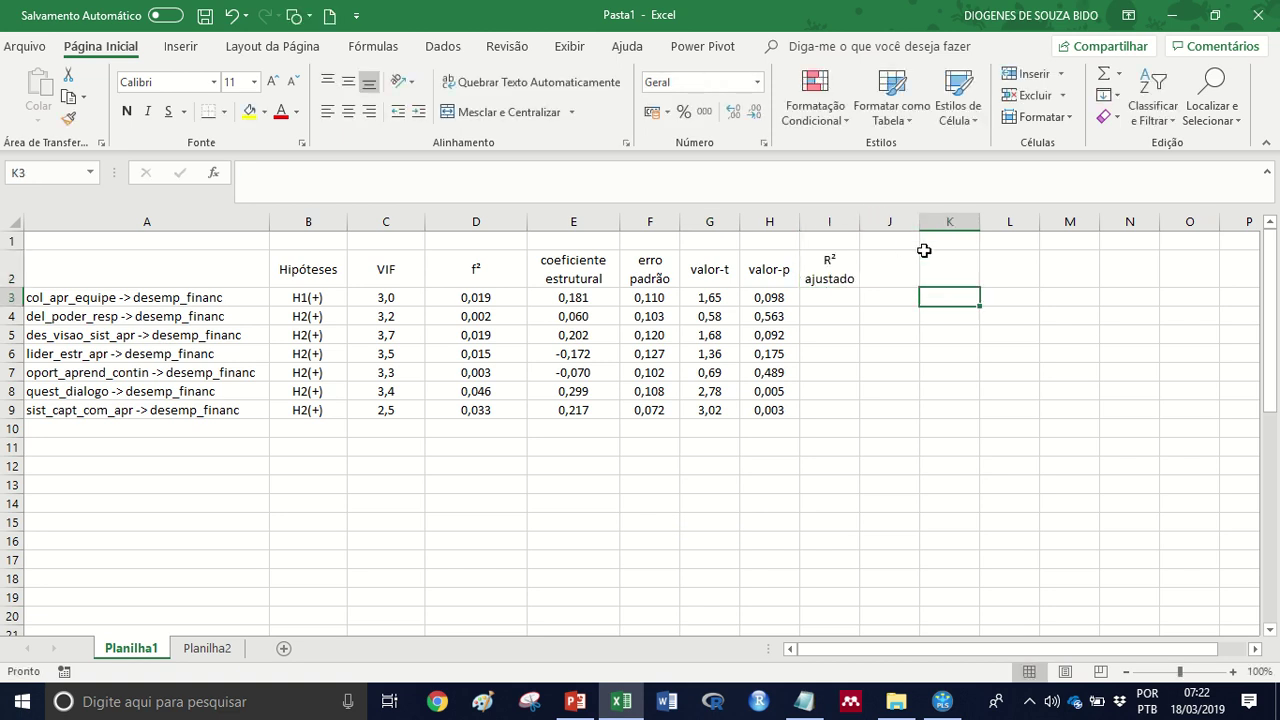
left_click_drag(855, 222, 862, 222)
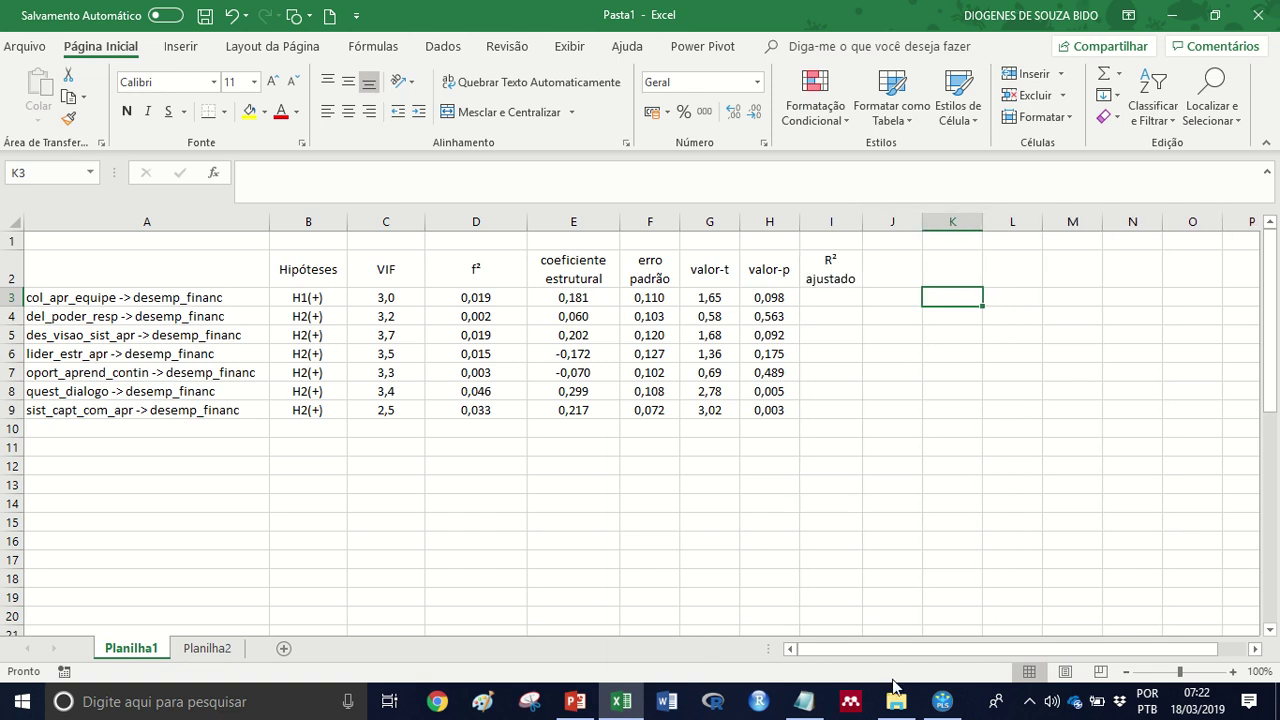
- Switch to SmartPLS and copy the R Square matrix of the PLS Algorithm report in Excel format
left_click(942, 701)
left_click(525, 541)
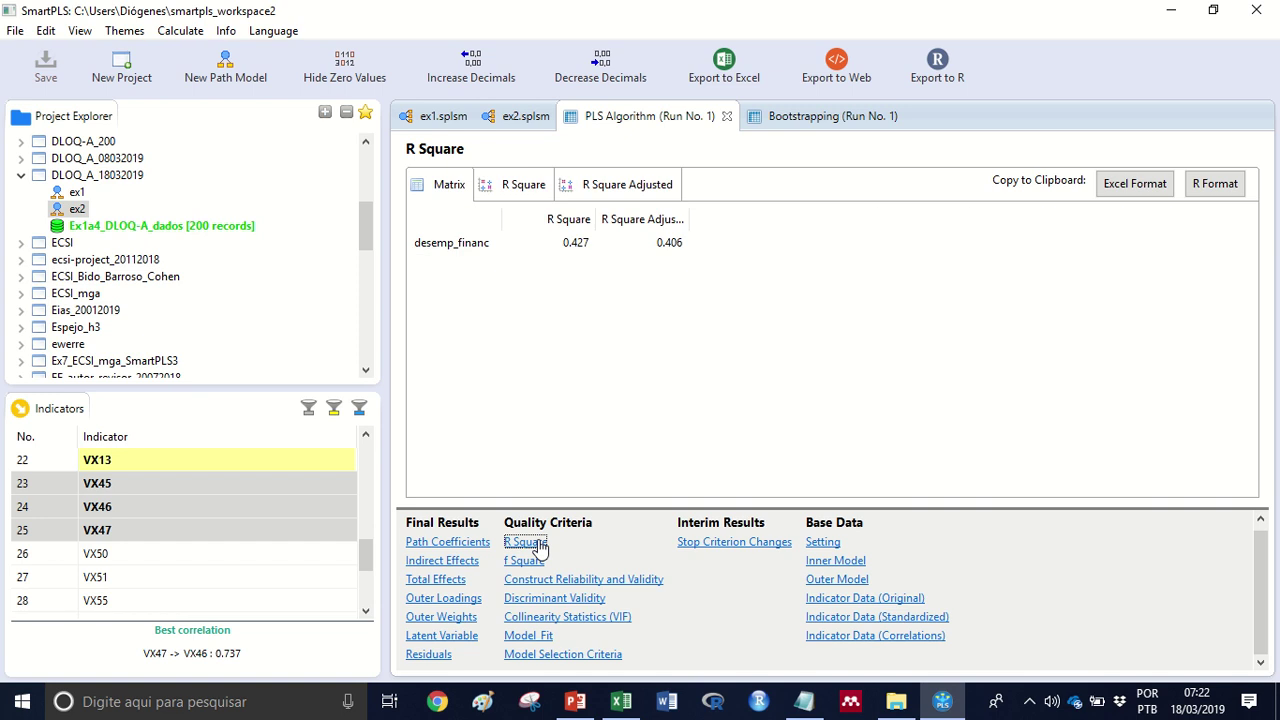
left_click(1157, 191)
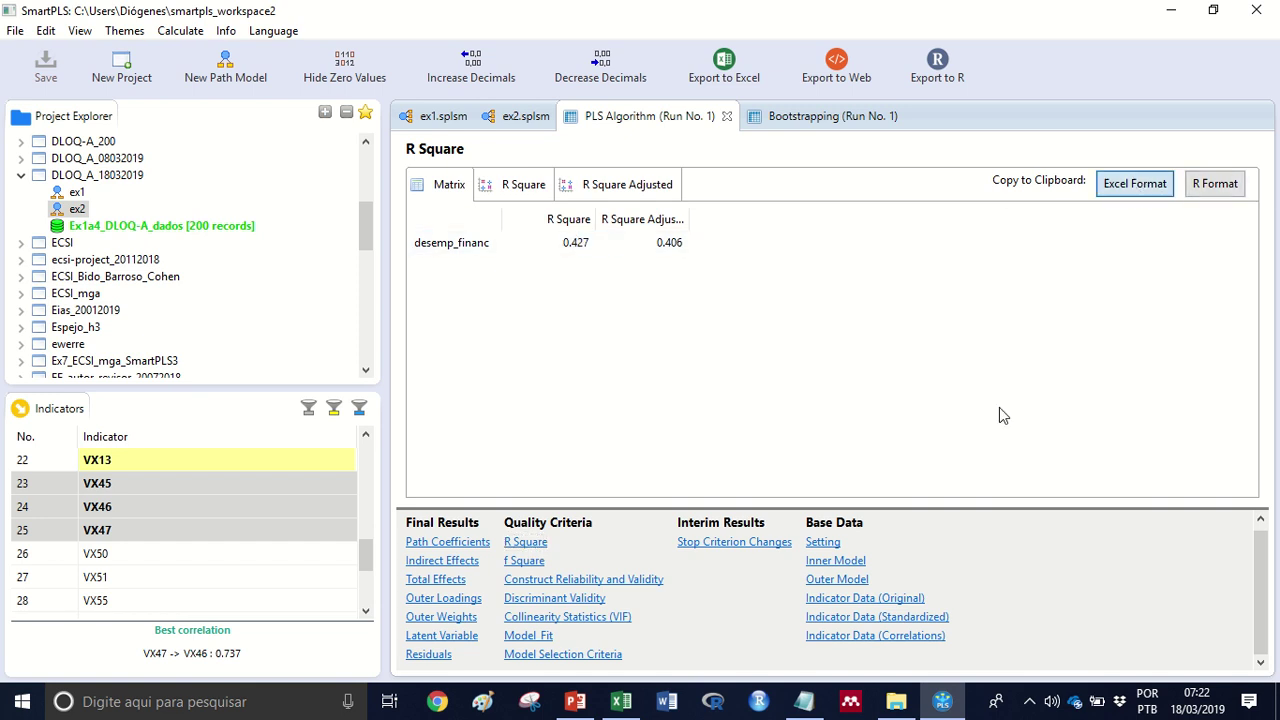
- Return to Excel and paste the R Square matrix below the results table, starting at I15
left_click(617, 706)
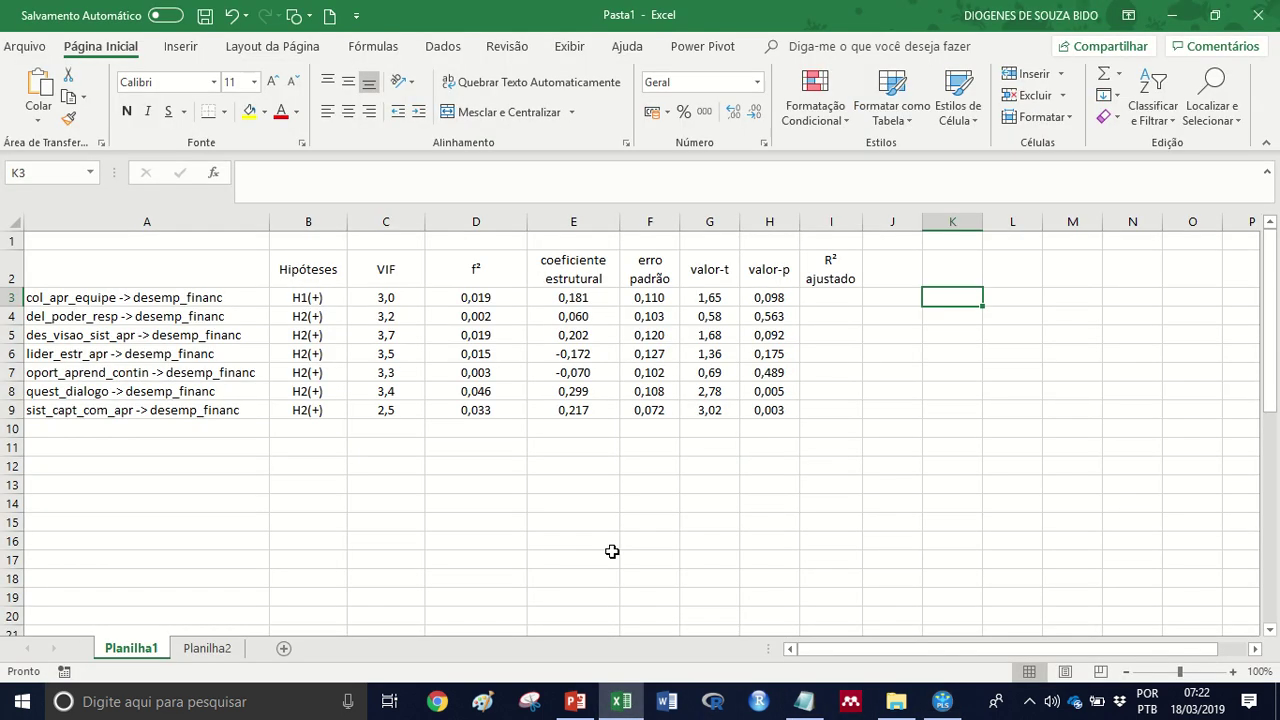
scroll(429, 474, "down", 2)
left_click(834, 391)
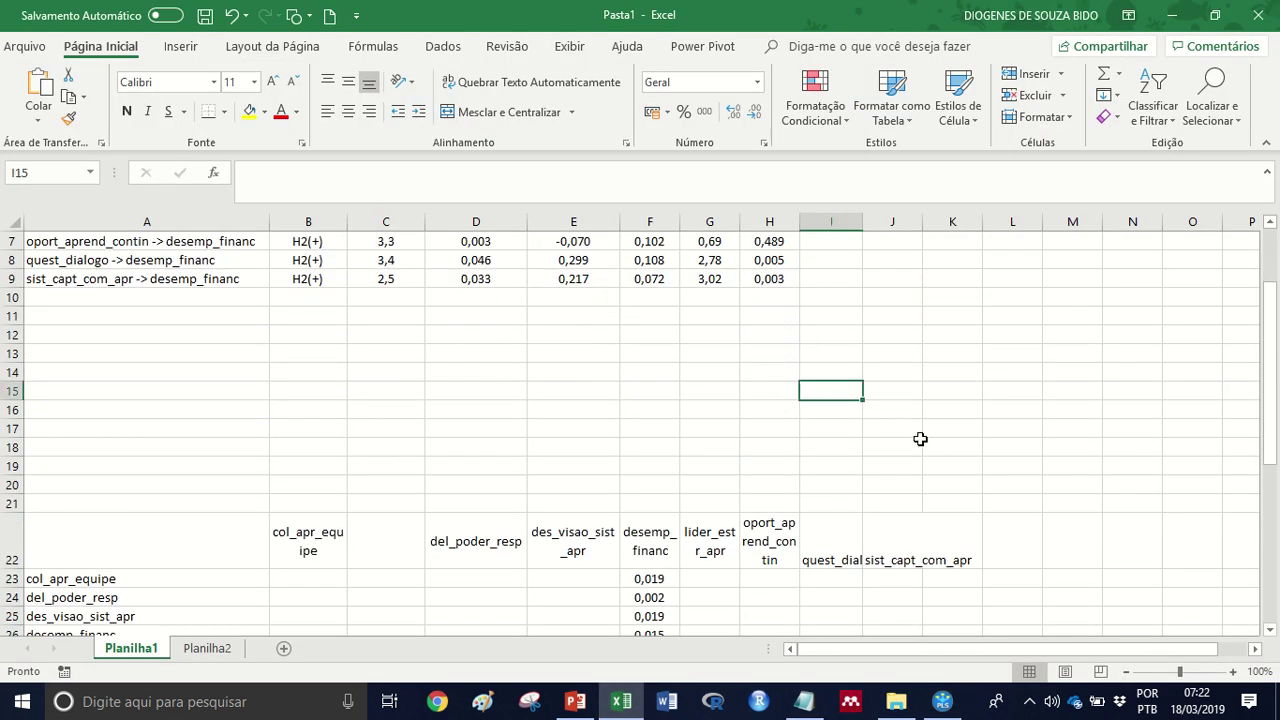
type("R Square\tR Square Adjusted desemp_financ\t0.427\t0.406")
left_click(1063, 409)
- Copy the R Square Adjusted value from K16 into I3 and change its decimal point to a comma, giving 0,406
left_click(943, 411)
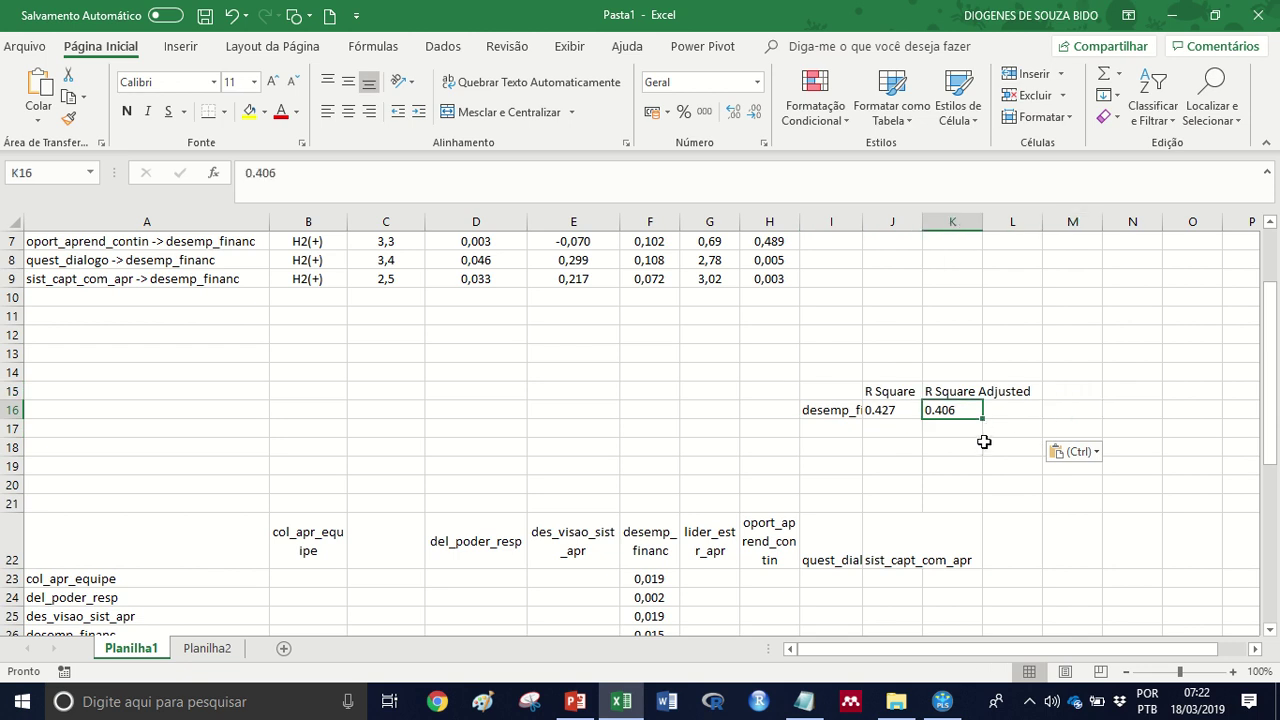
key("ctrl+c")
scroll(1010, 465, "up", 2)
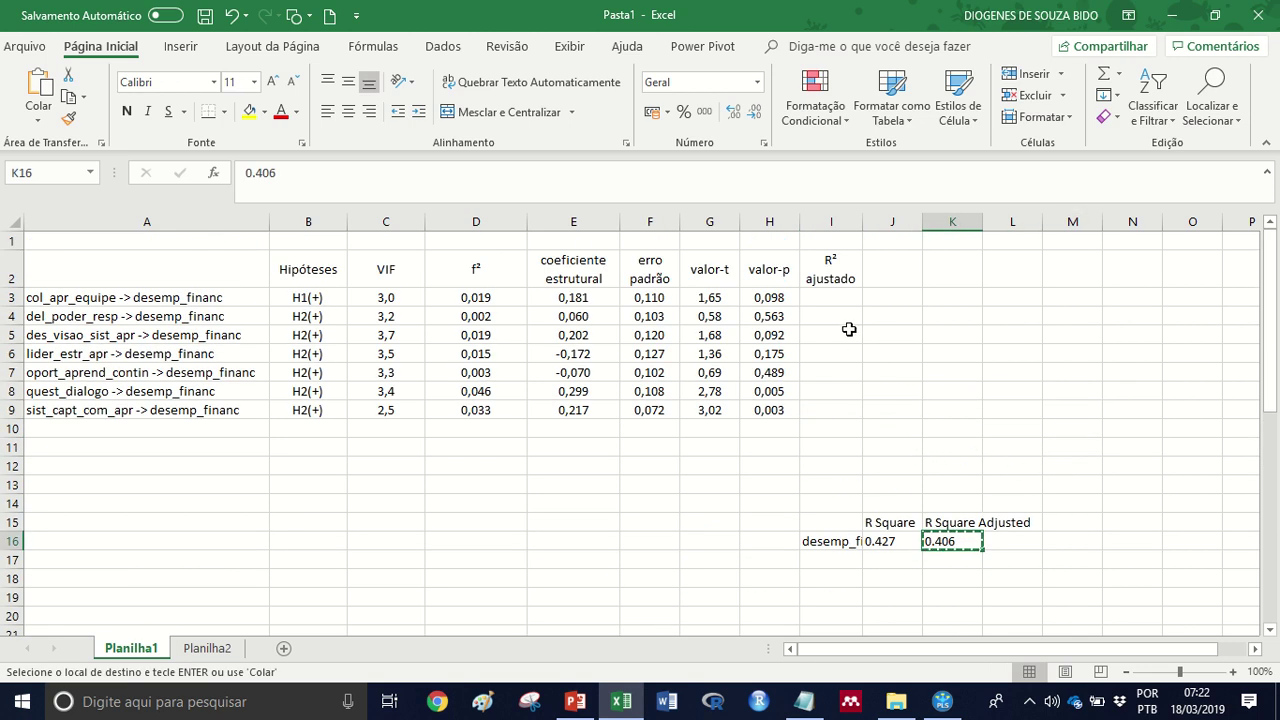
right_click(836, 298)
left_click(906, 341)
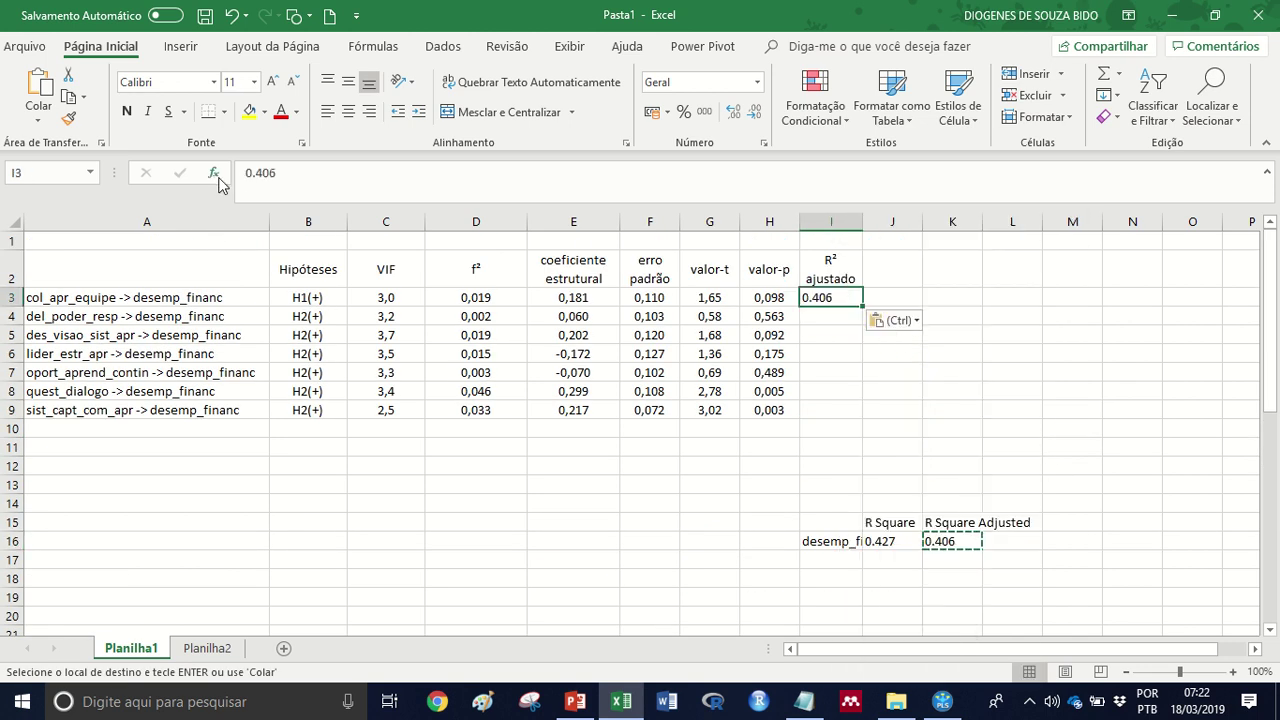
left_click(262, 173)
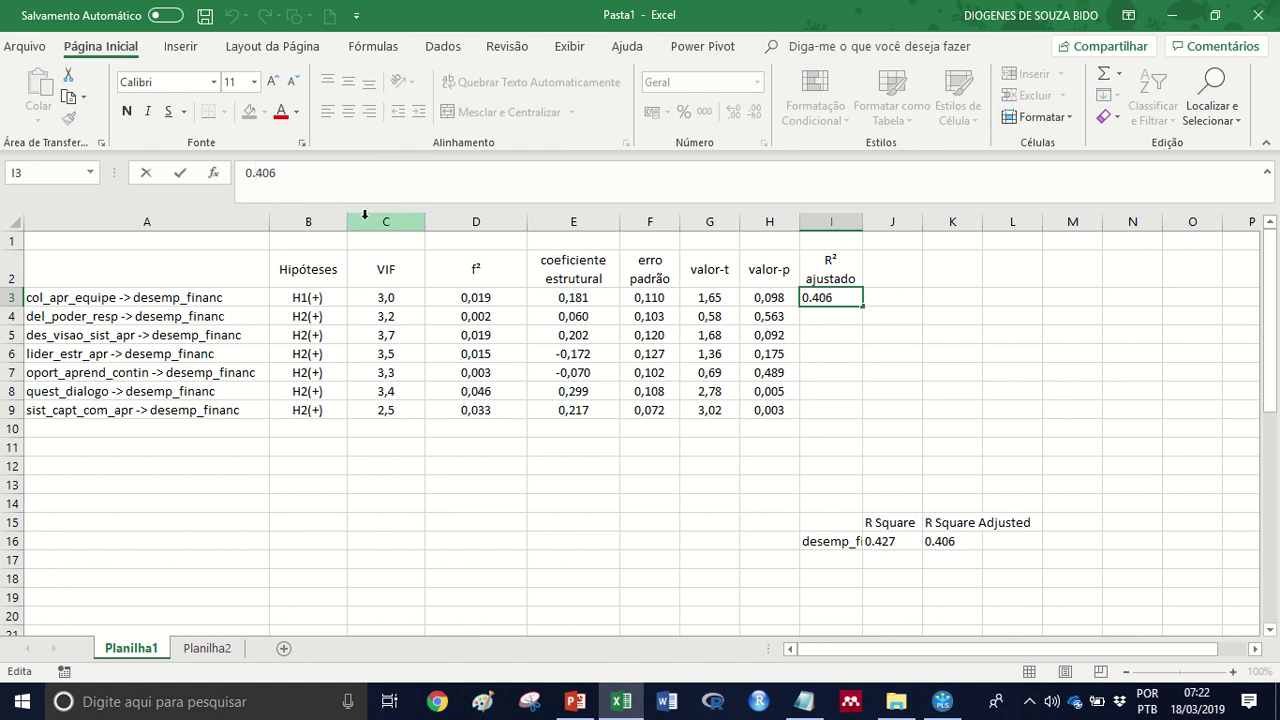
key("BackSpace")
type(",")
key("Return")
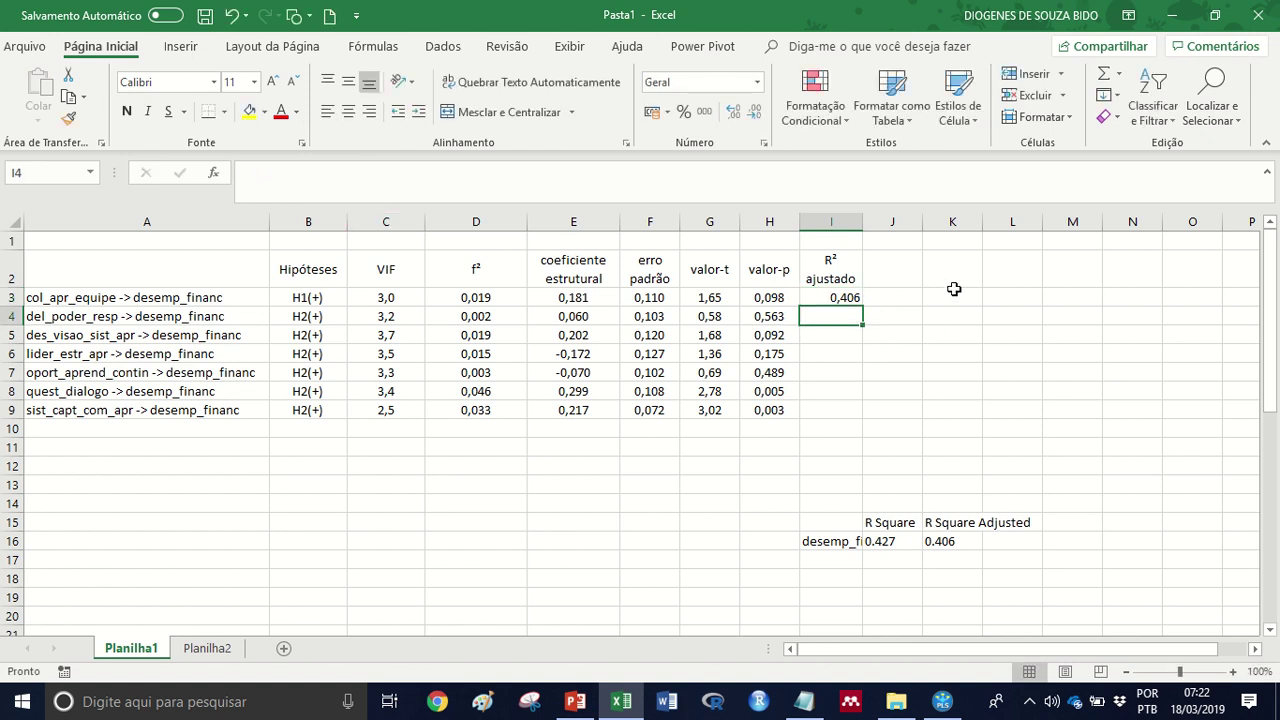
- Merge and centre cells I3:I9 and align the adjusted R² value vertically in the middle
left_click_drag(836, 297, 826, 402)
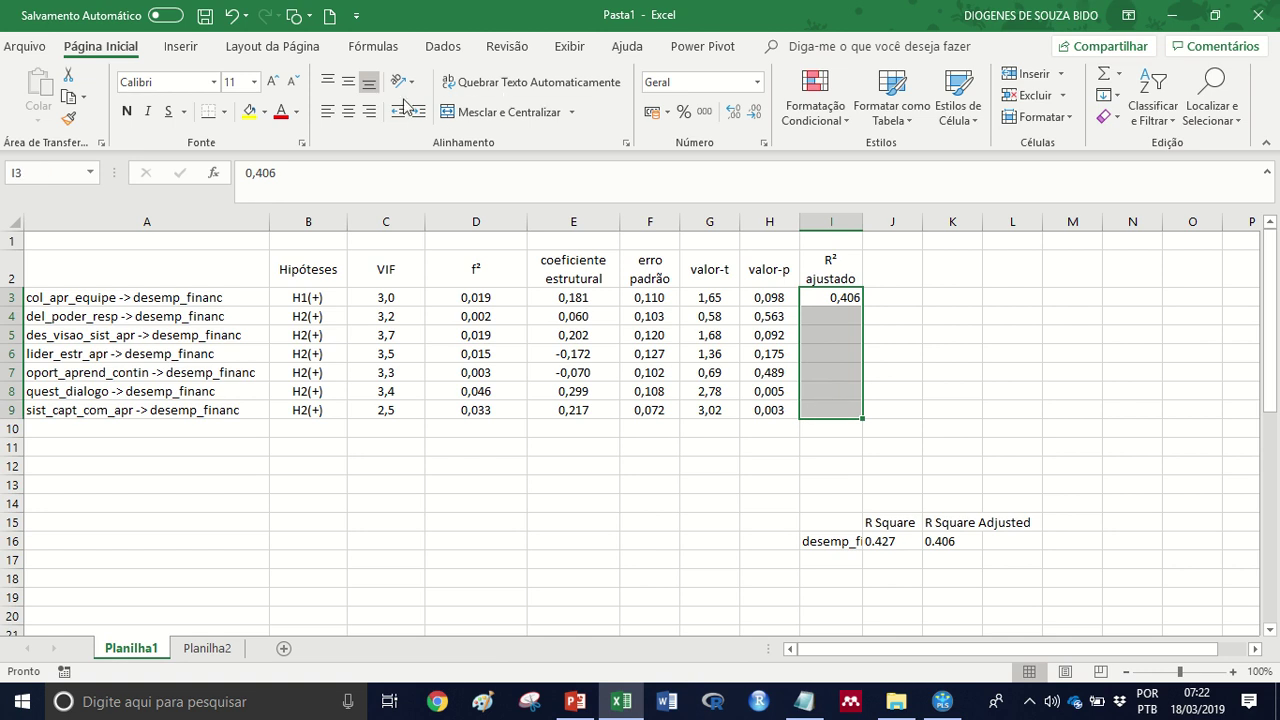
left_click(448, 112)
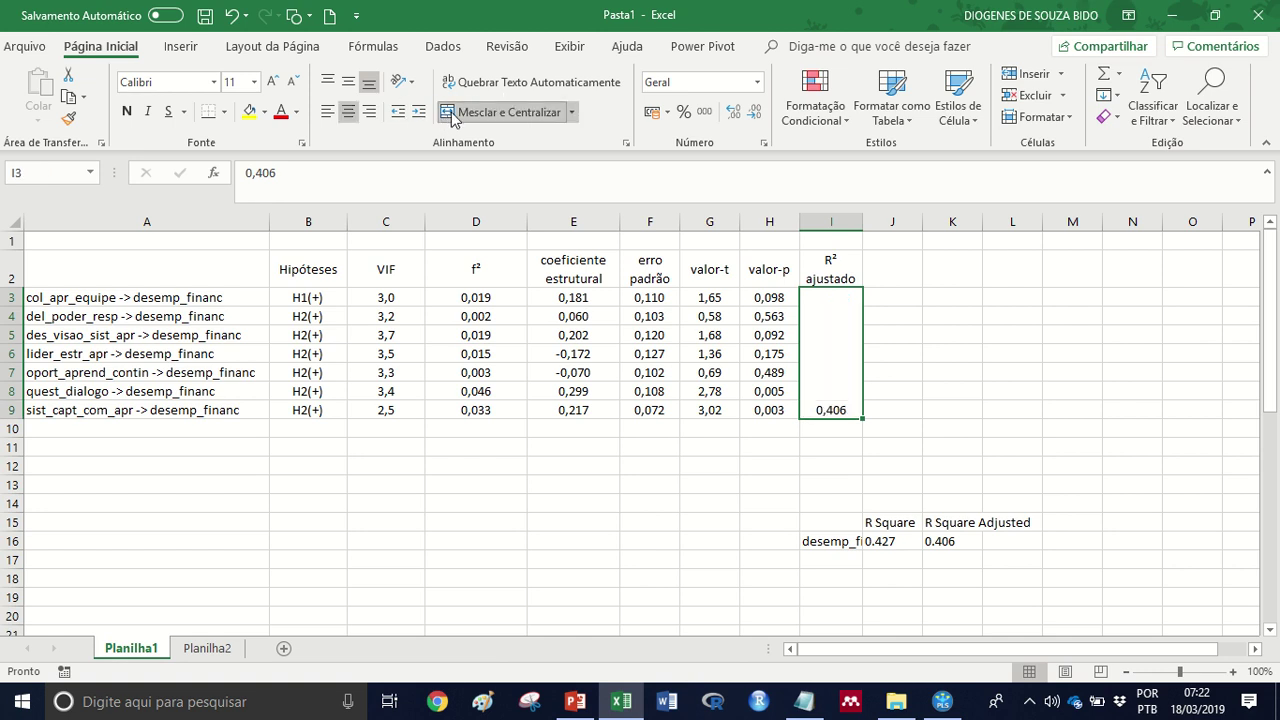
left_click(347, 84)
left_click(985, 348)
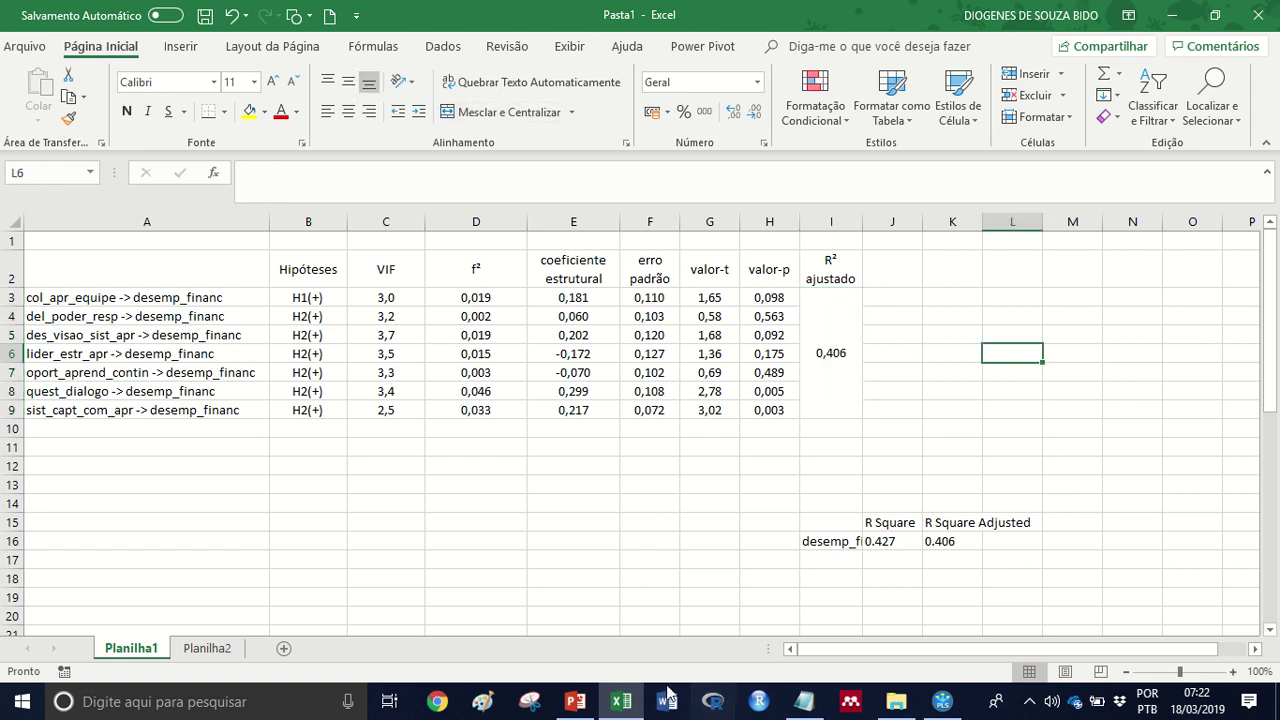
- Switch to the PowerPoint presentation Ex2_SmartPLS3.pptx and view the structural results table on slide 4
left_click(575, 701)
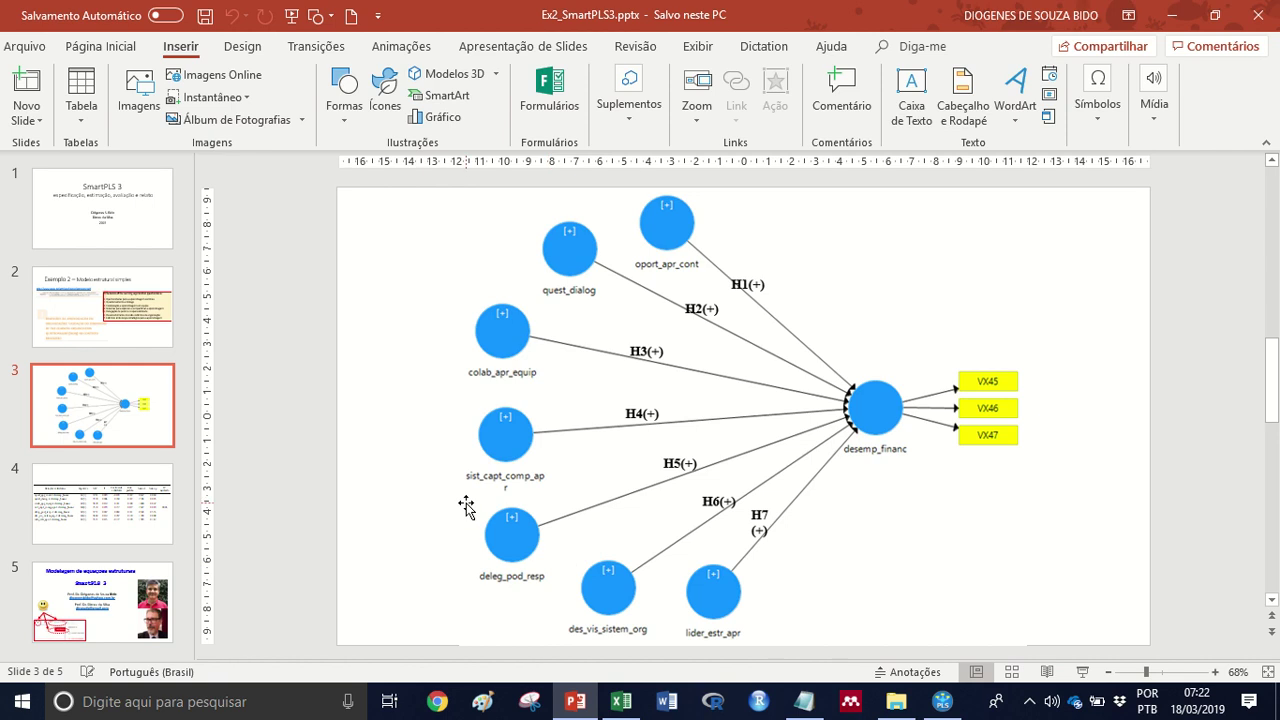
scroll(466, 506, "down", 1)
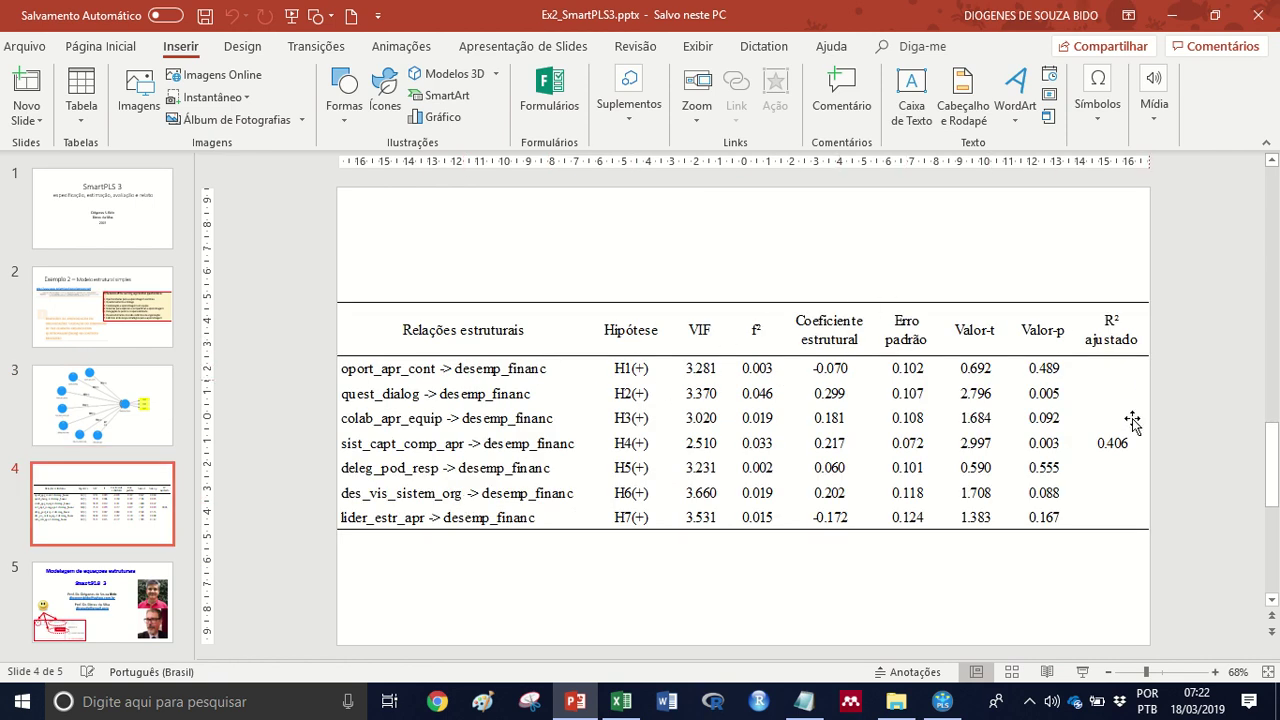
- Return to Excel and fill the results table A2:I9 with white
left_click(633, 708)
left_click(940, 346)
left_click_drag(836, 267, 147, 338)
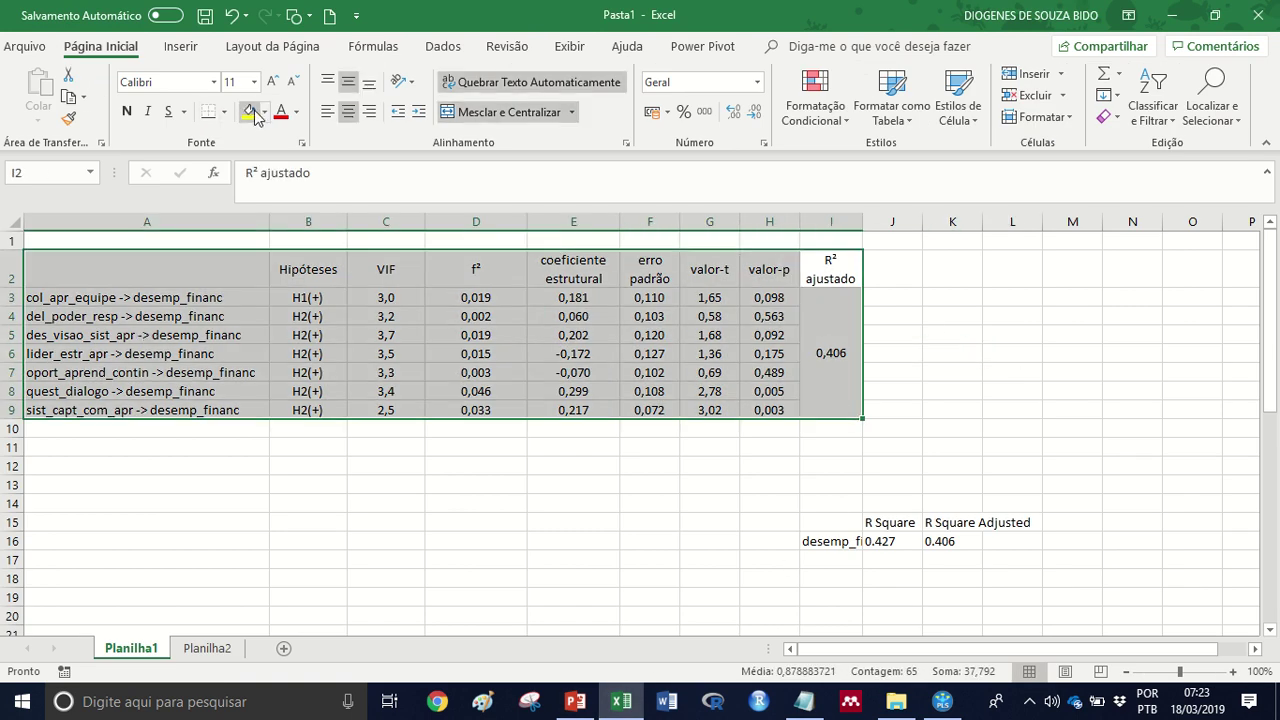
left_click(264, 111)
left_click(252, 148)
left_click(430, 354)
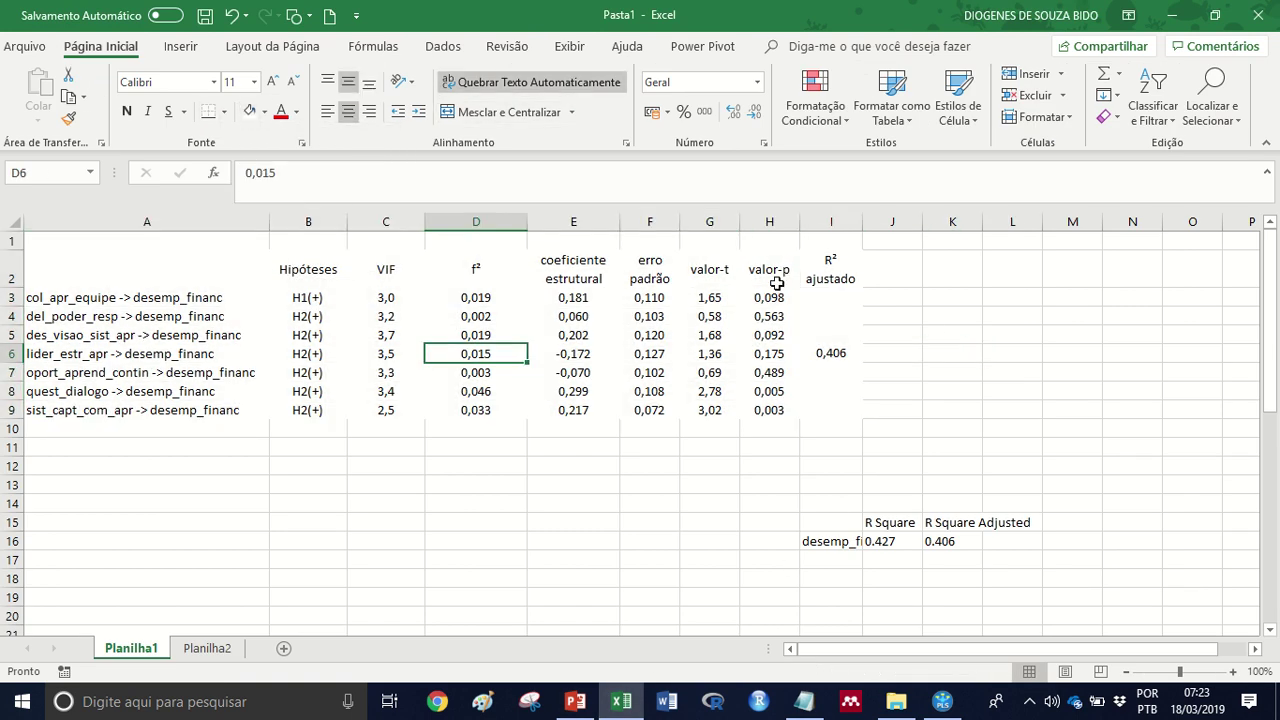
- Add horizontal borders above and below the header row A2:I2 and below the last table row, A9:I9
left_click_drag(815, 272, 112, 270)
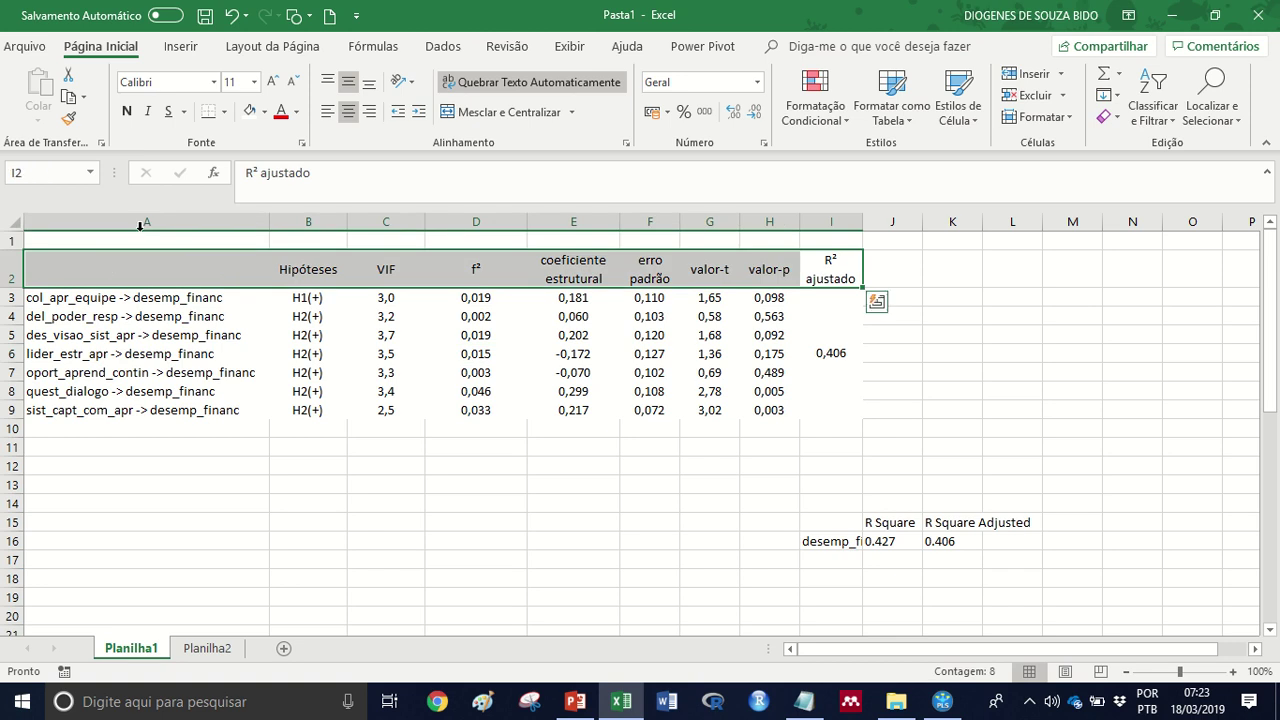
left_click(224, 111)
left_click(283, 182)
left_click(318, 354)
left_click_drag(820, 405, 40, 298)
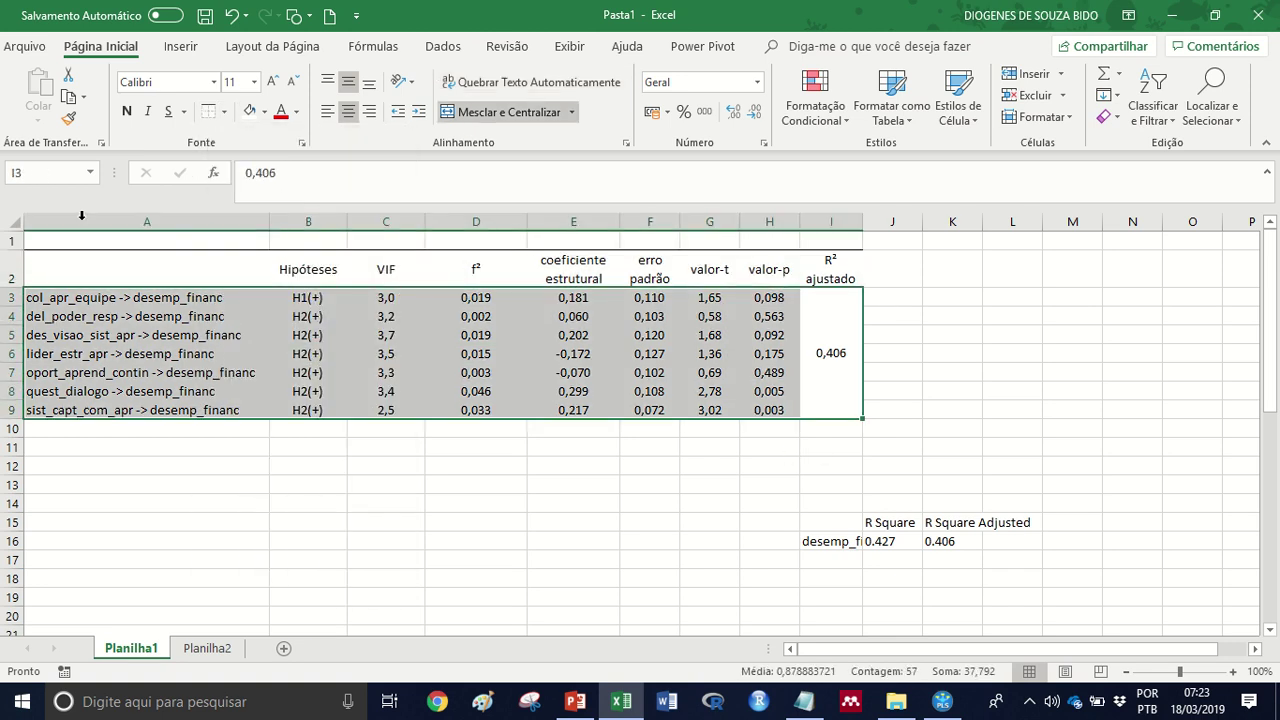
left_click(227, 115)
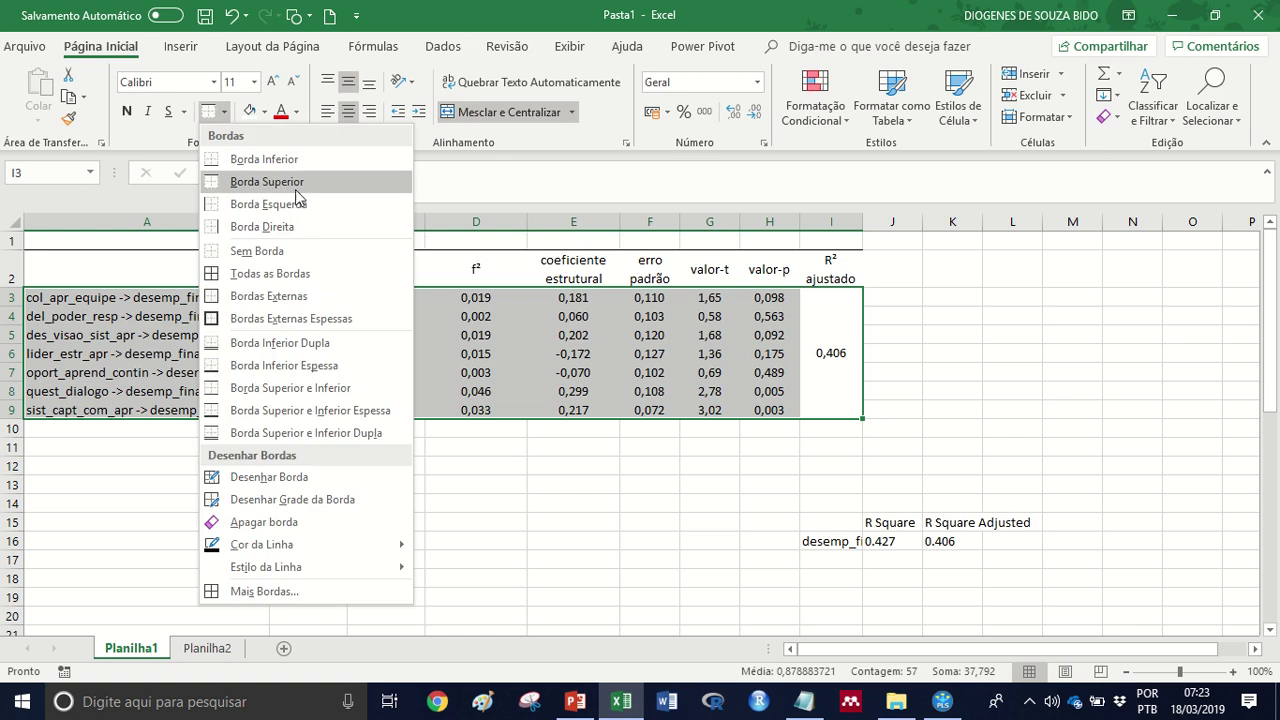
left_click(250, 160)
left_click(323, 478)
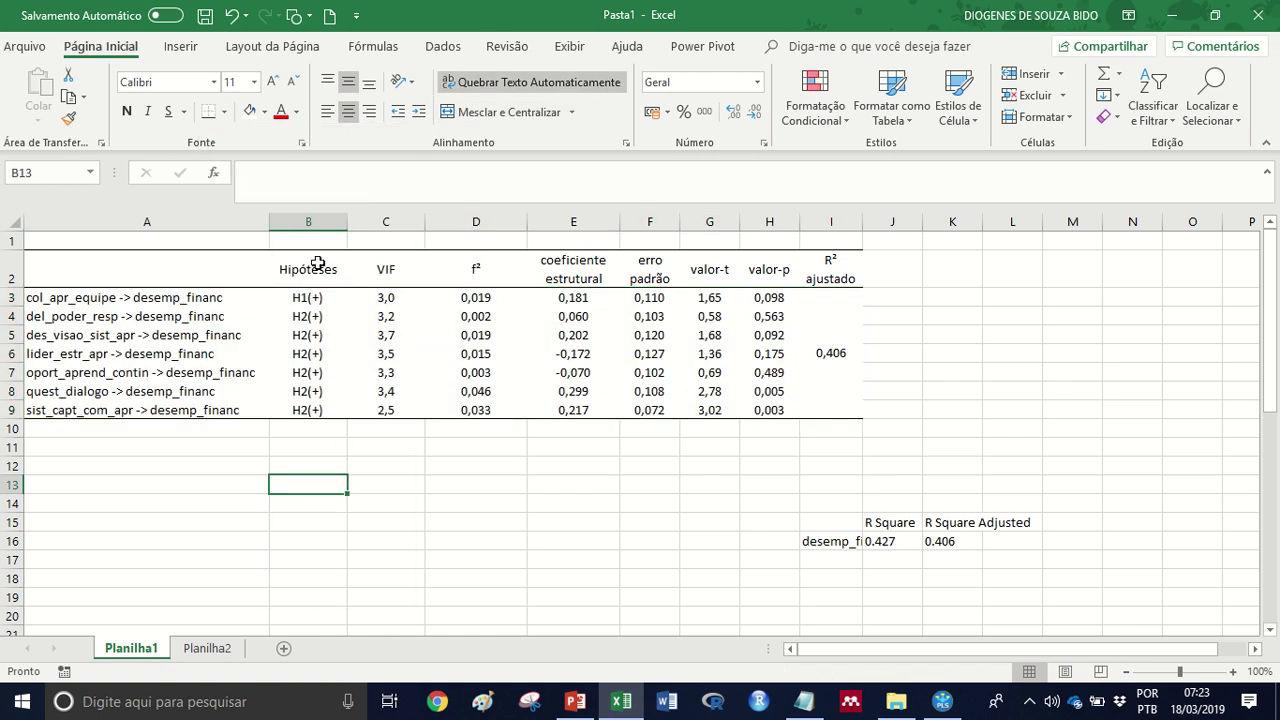
- Narrow columns C to I to one uniform width and widen column E to fit the "coeficiente estrutural" heading
left_click_drag(404, 222, 823, 214)
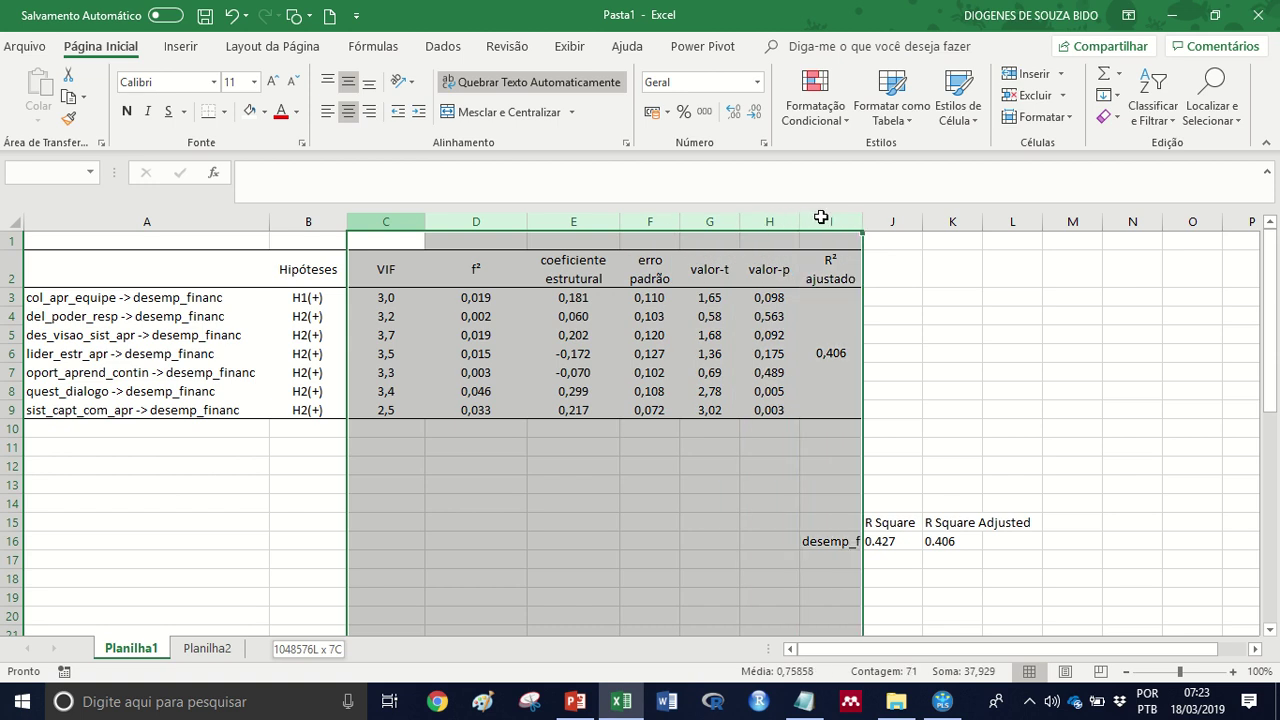
left_click_drag(424, 220, 396, 219)
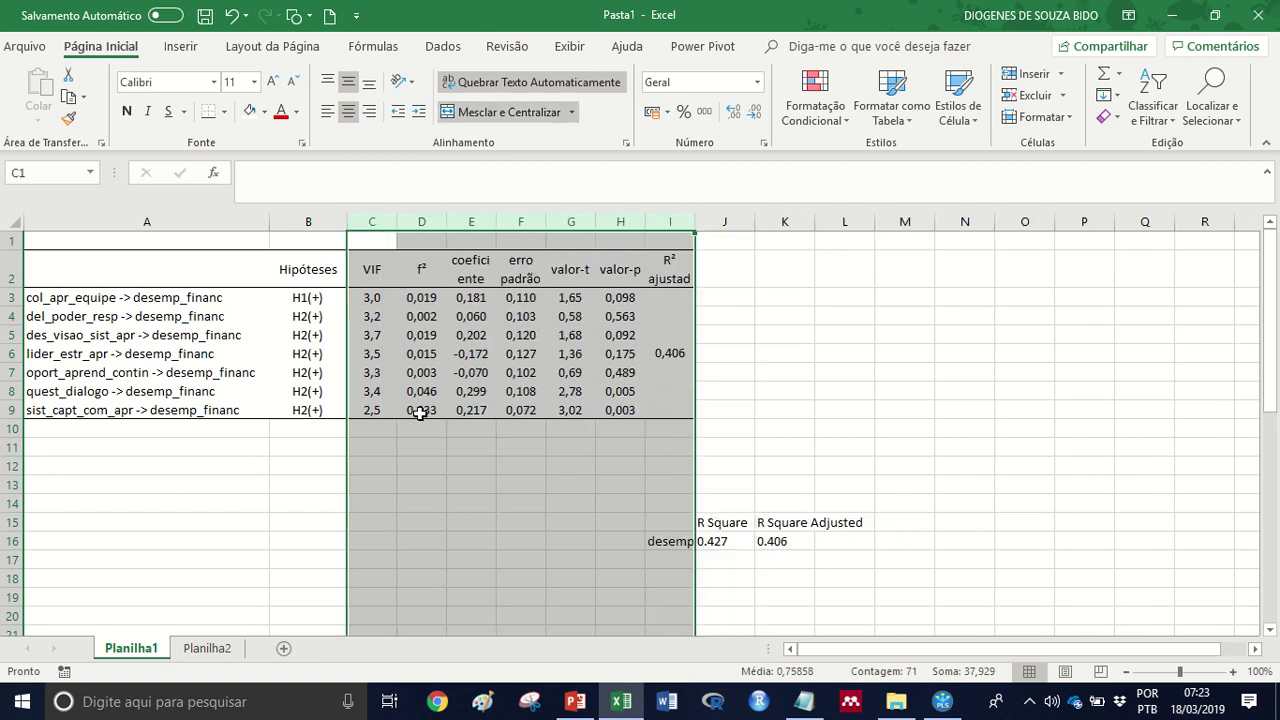
left_click(470, 516)
left_click_drag(496, 220, 531, 219)
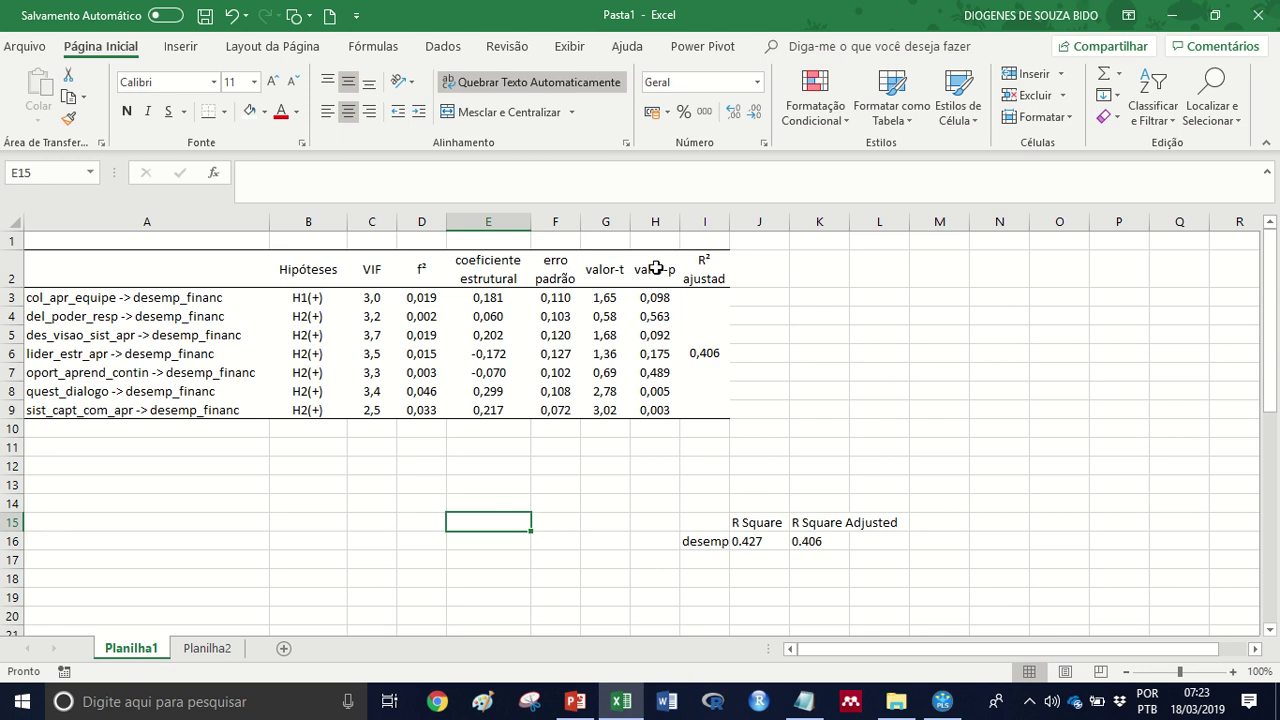
- Review the formatted results table A2:I9, paying attention to the VIF column
left_click_drag(194, 277, 700, 410)
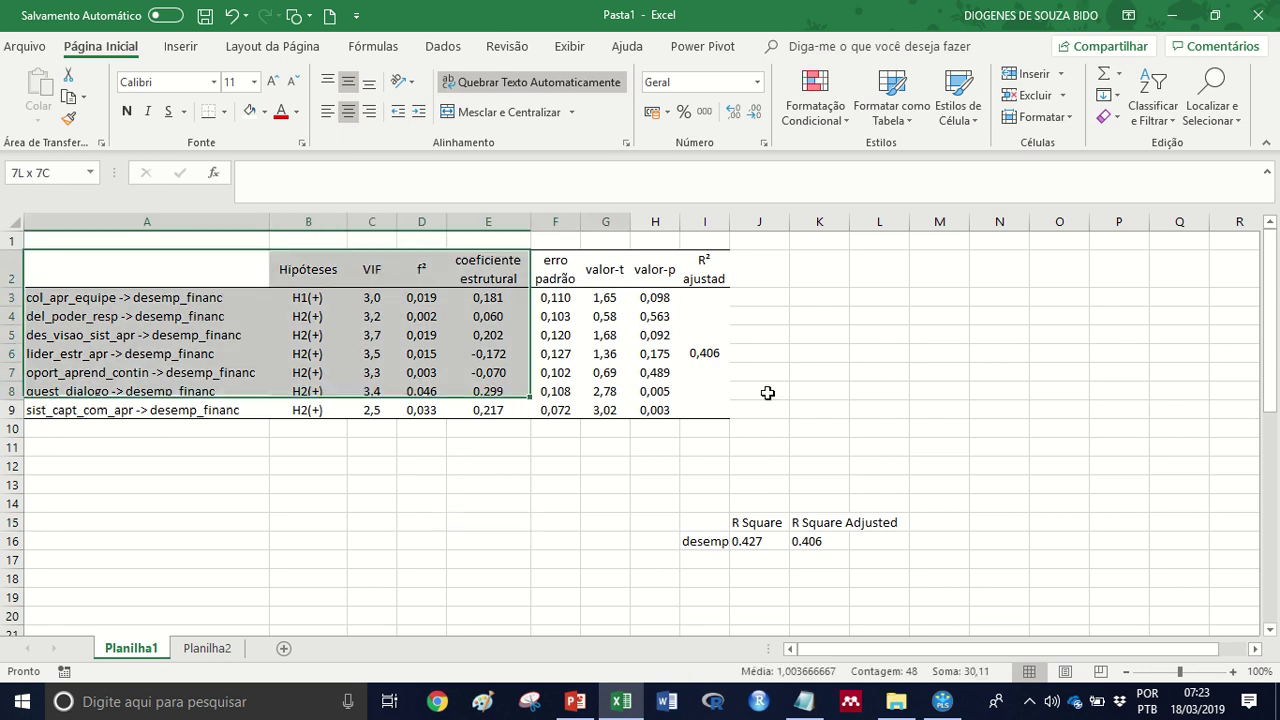
left_click(548, 456)
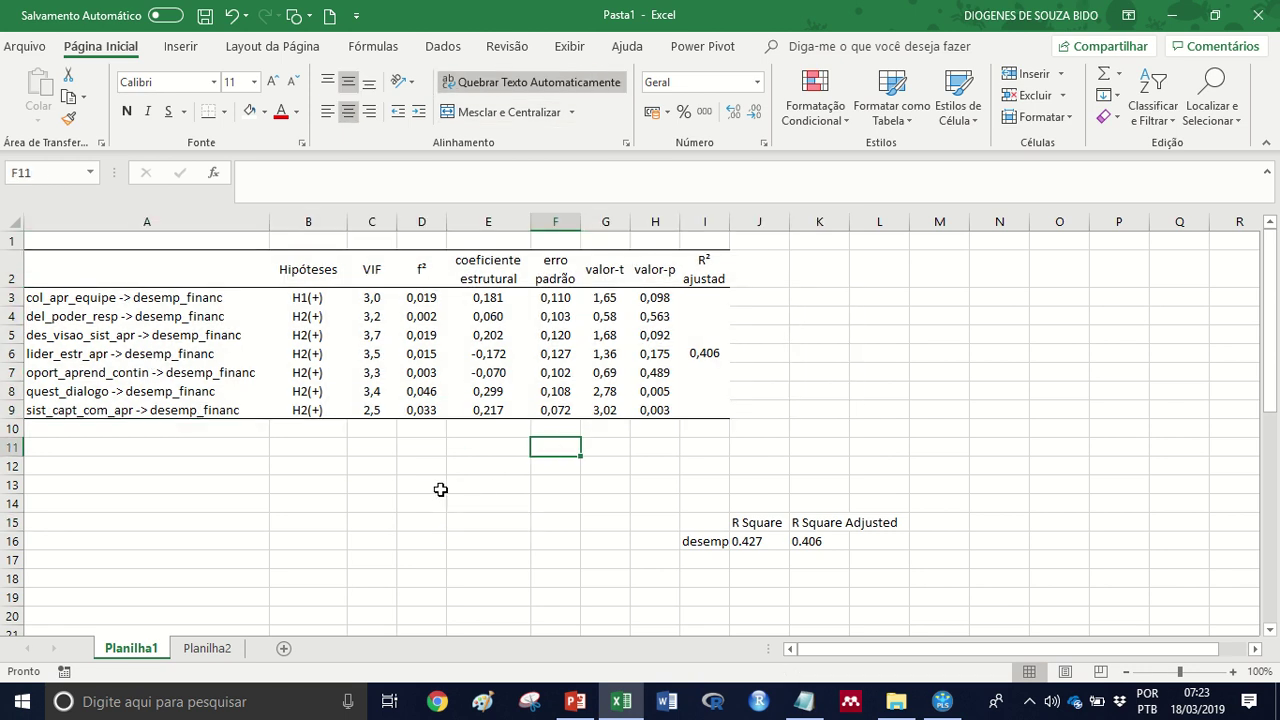
left_click(336, 477)
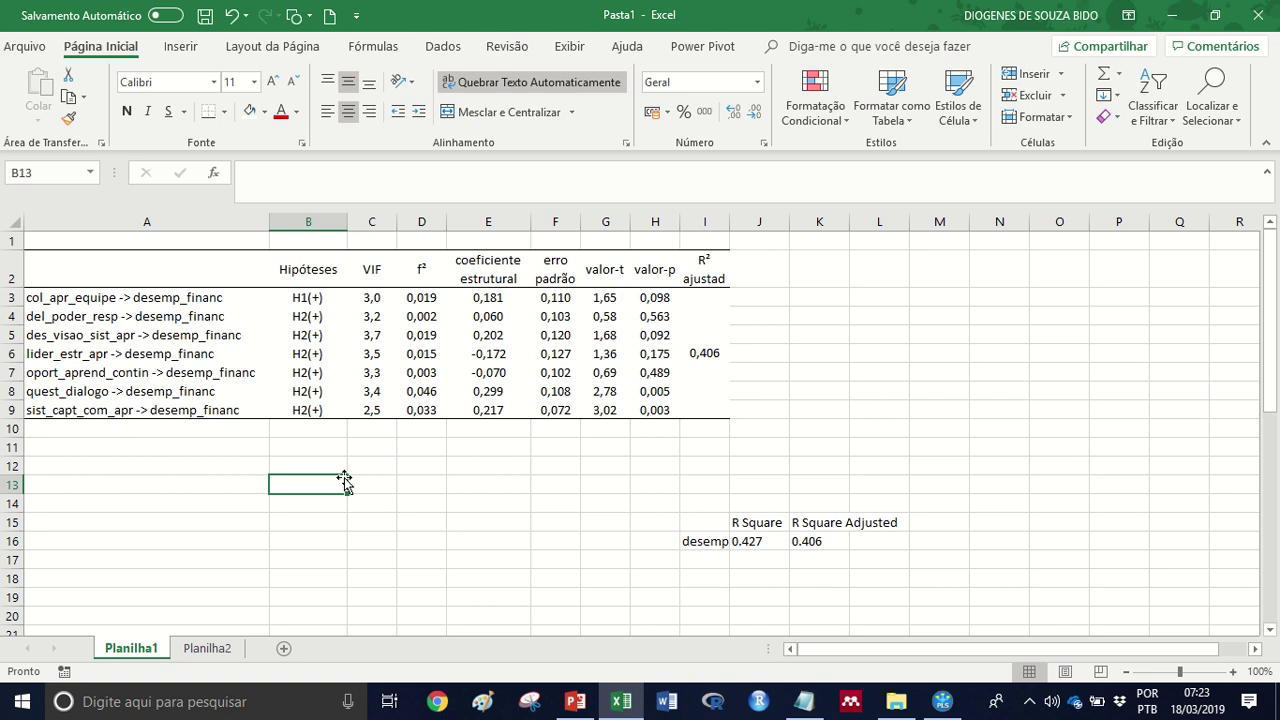
left_click(380, 221)
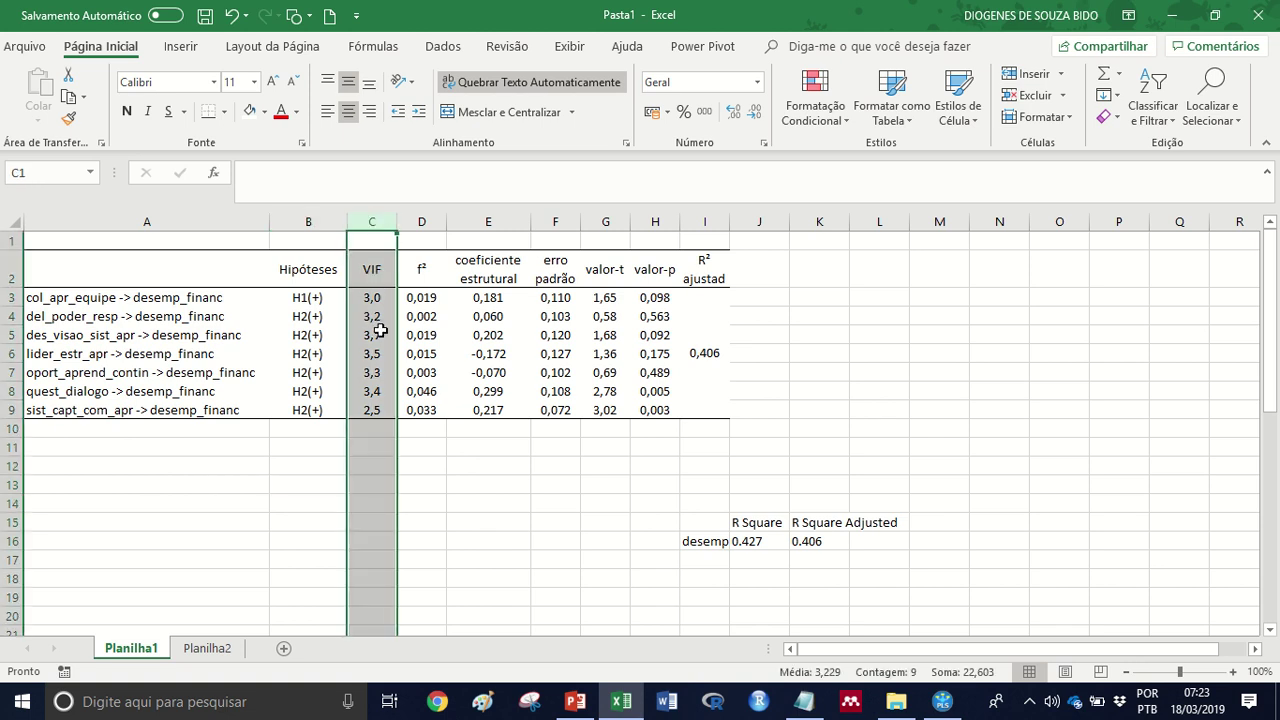
left_click(235, 430)
left_click(190, 449)
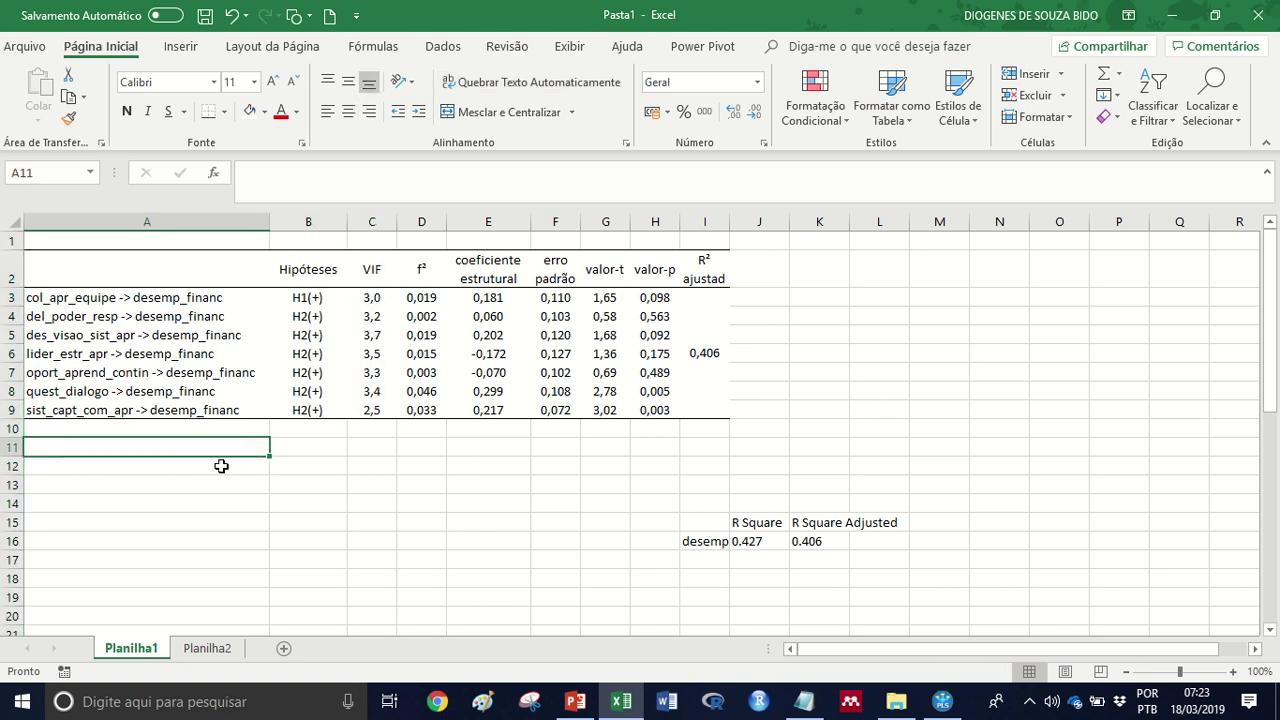
left_click(391, 338)
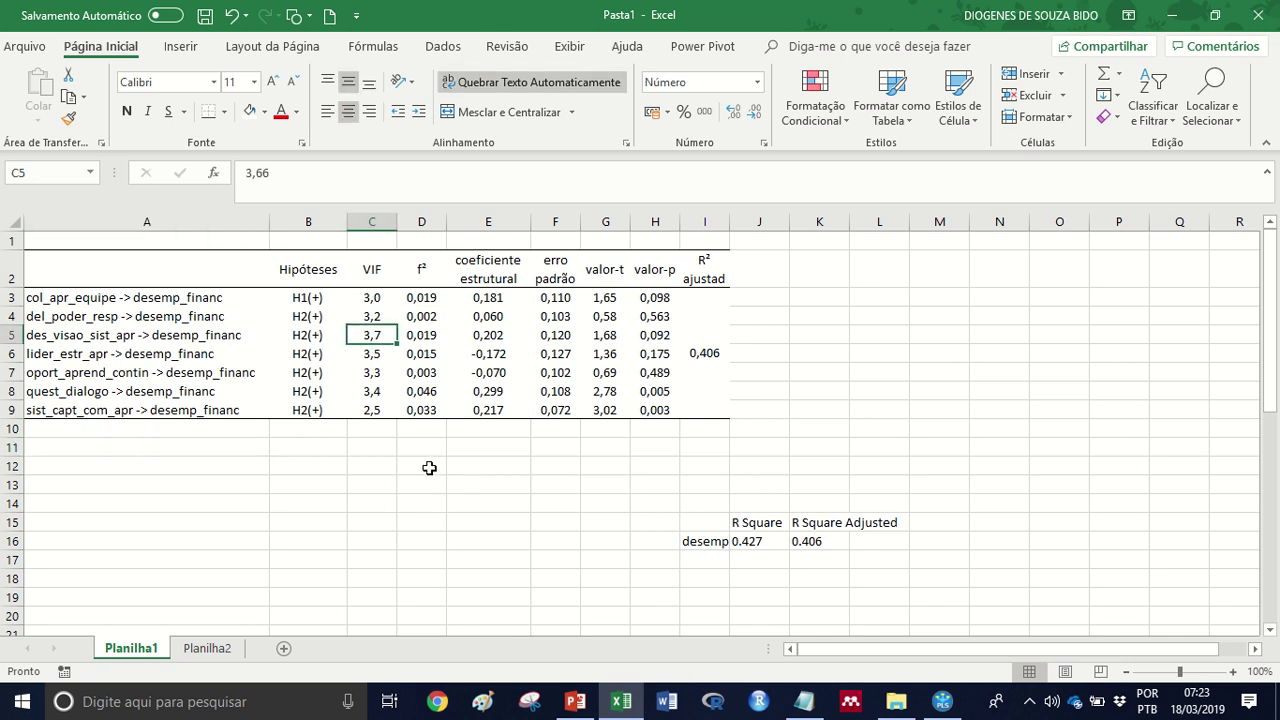
left_click(470, 481)
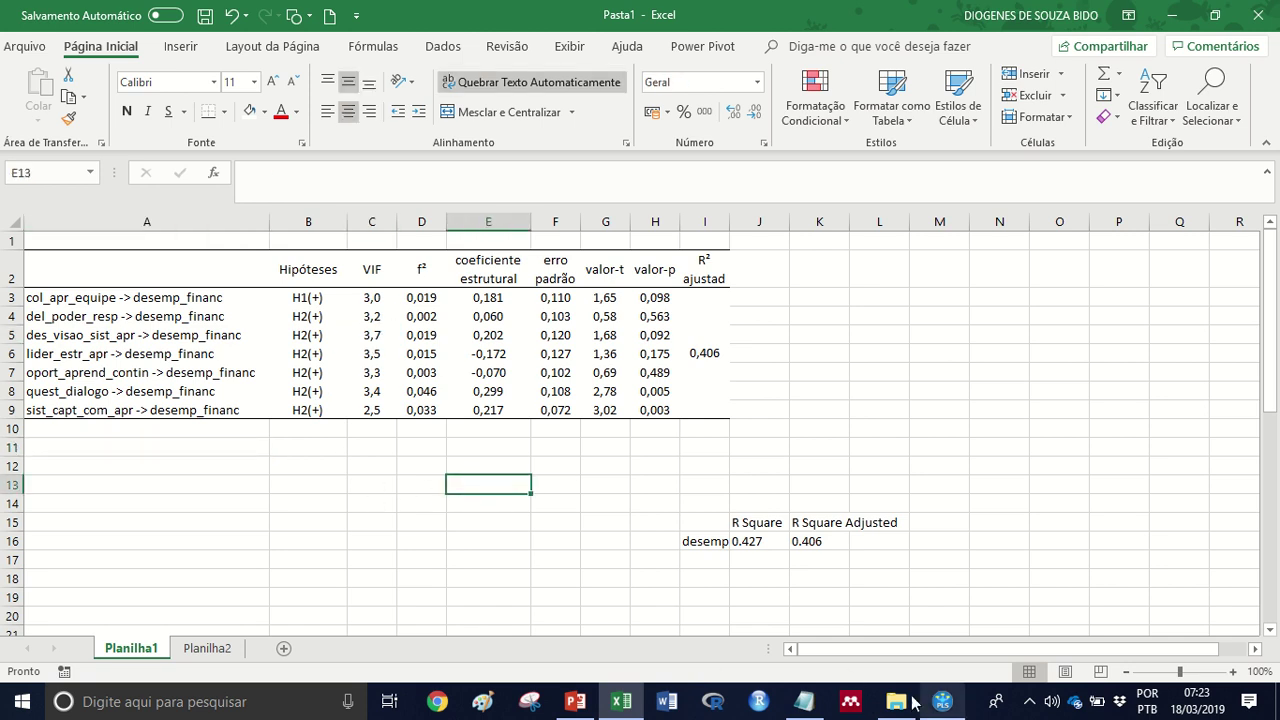
- Switch to PowerPoint to compare with the results table on slide 4, and return to the Excel table
left_click(576, 703)
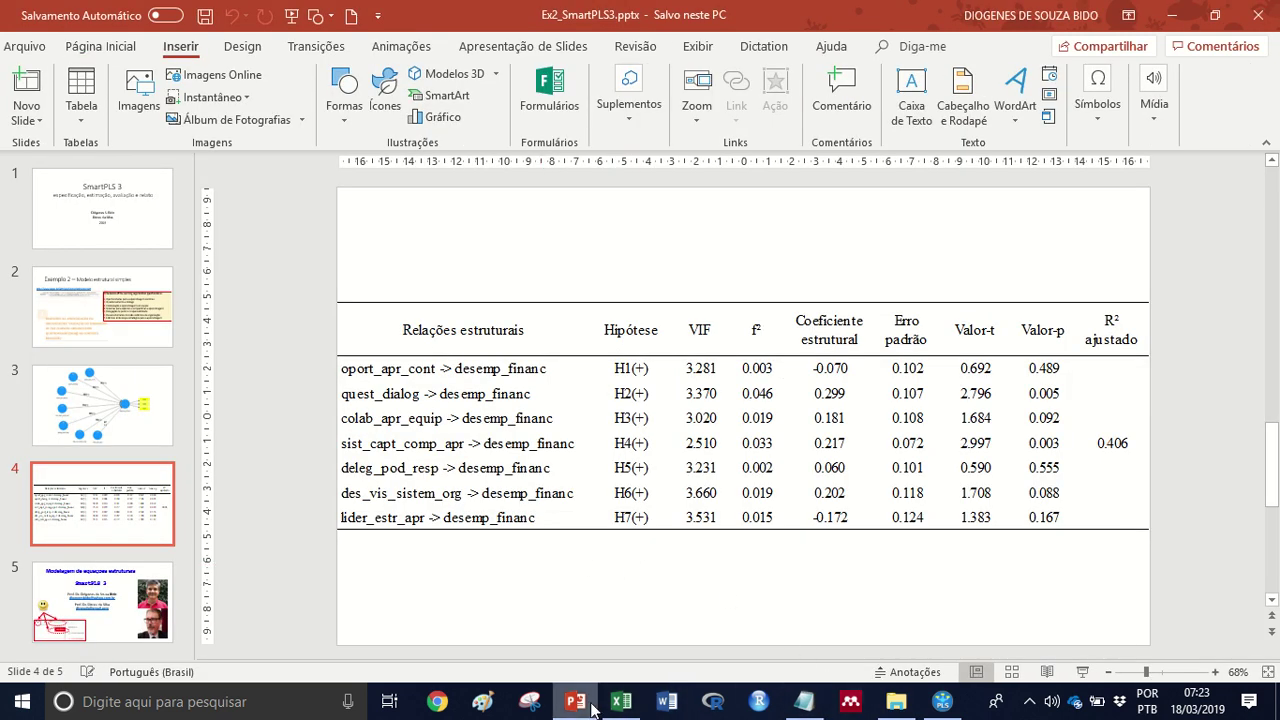
left_click(621, 701)
left_click(878, 430)
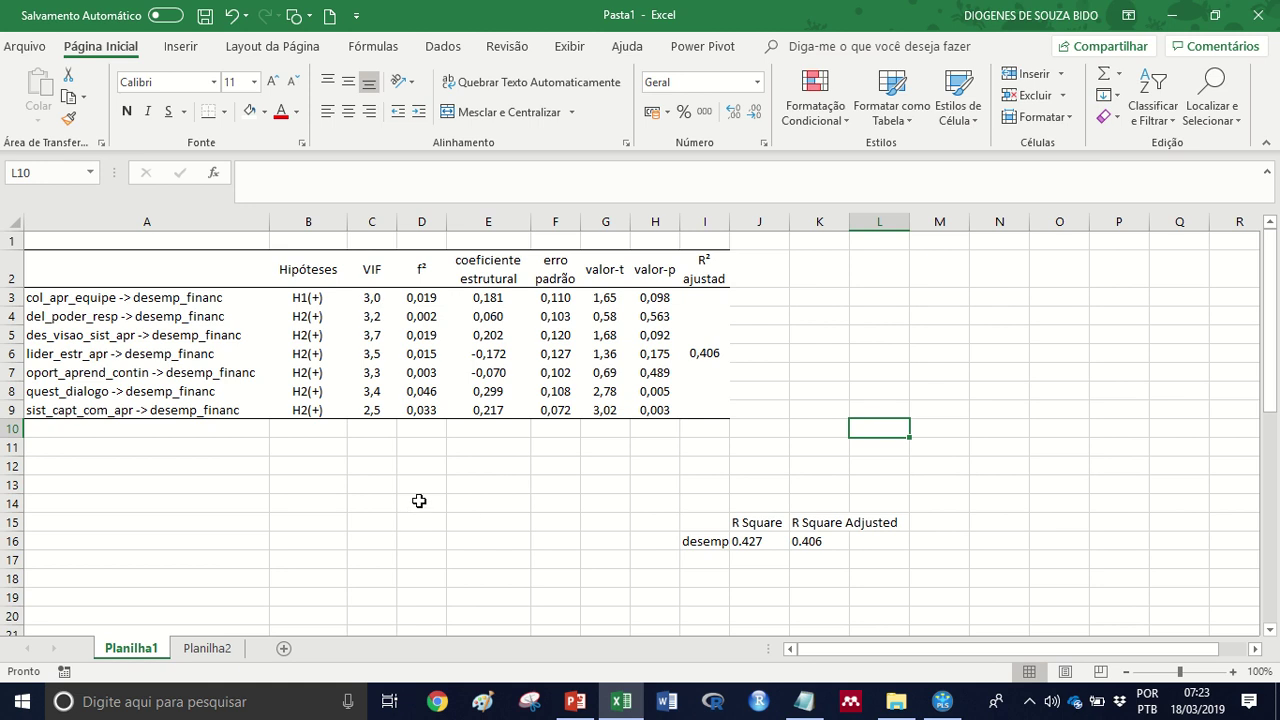
left_click(460, 502)
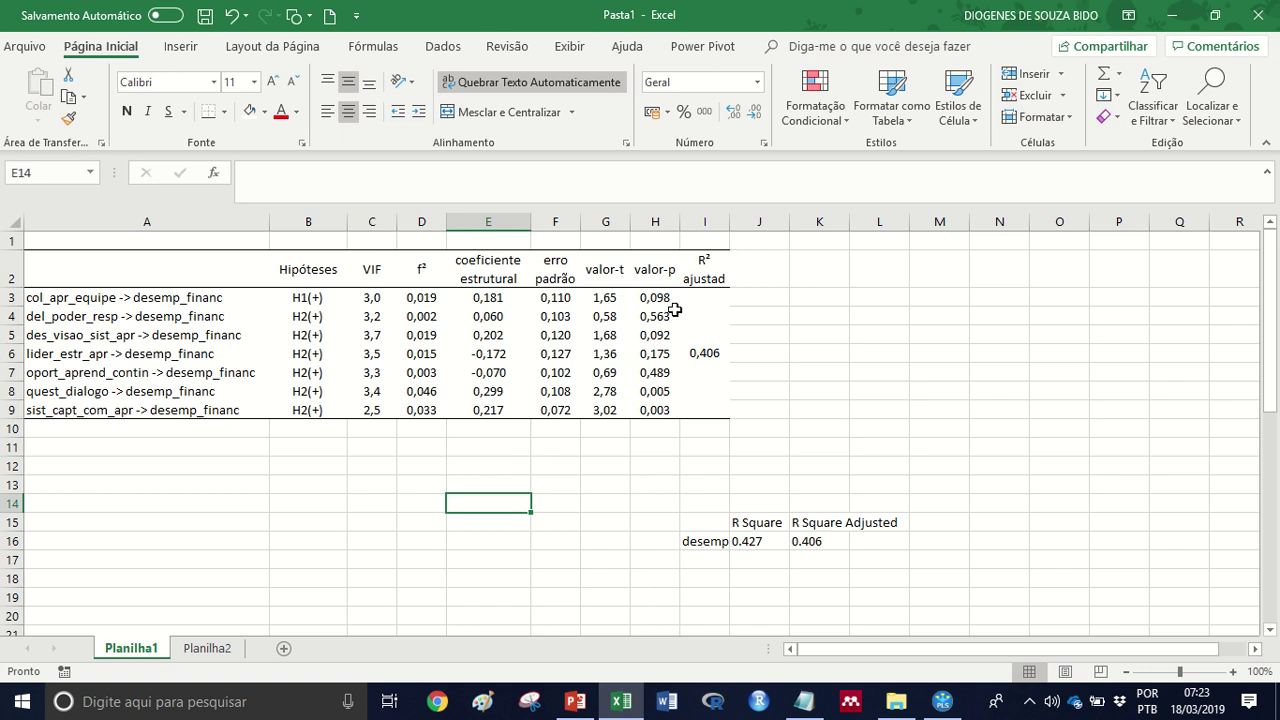
- Highlight the quest_dialogo and sist_capt_com_apr rows, A8:H9, with a yellow fill
left_click(658, 390)
left_click_drag(658, 390, 100, 405)
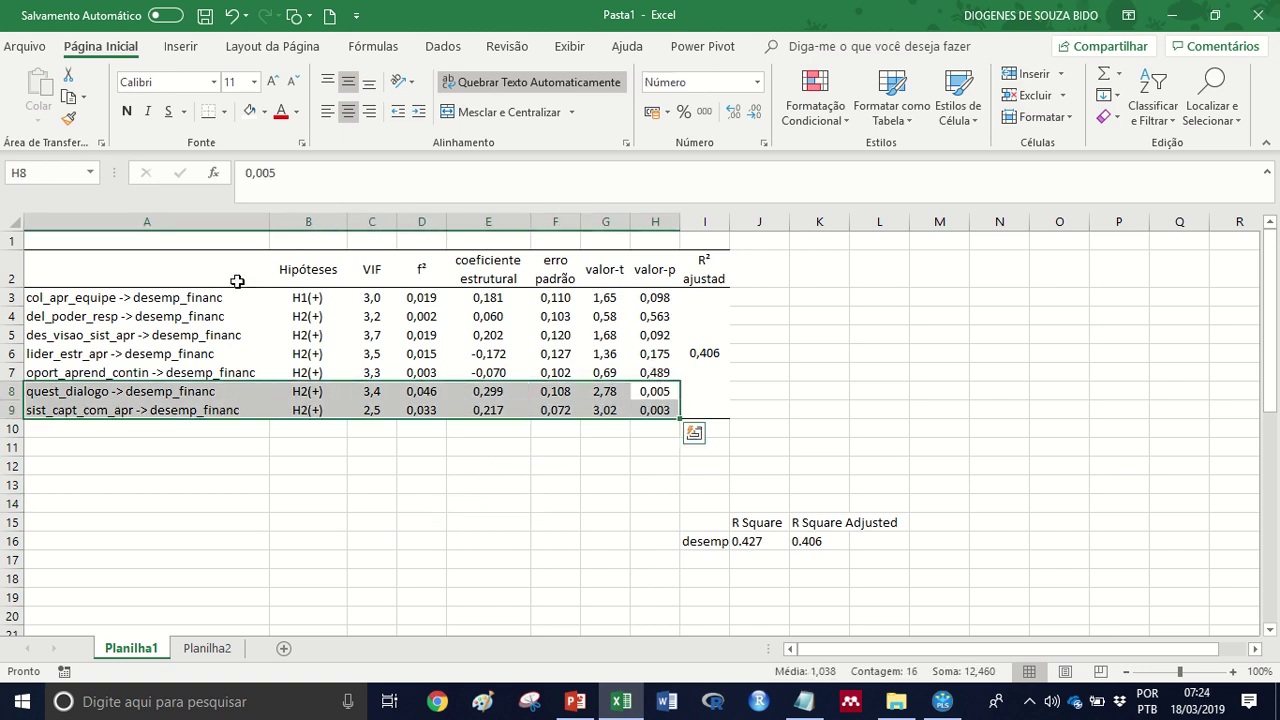
left_click(264, 112)
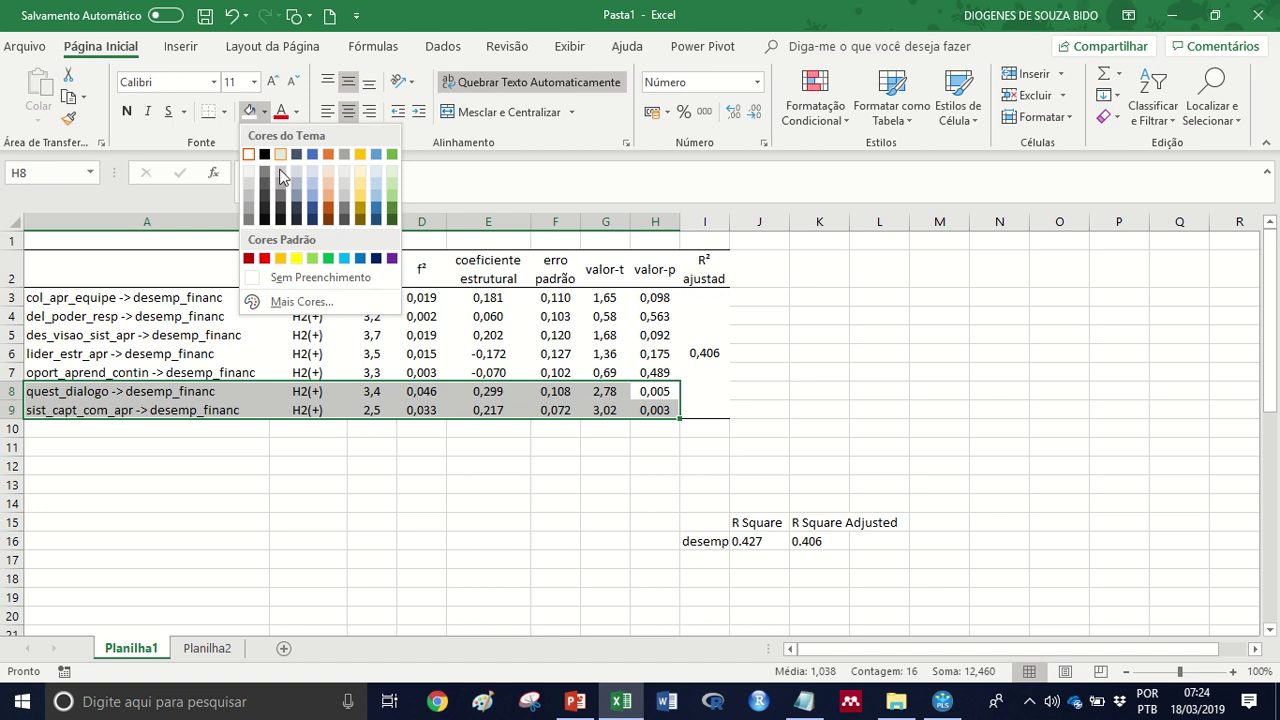
left_click(297, 259)
left_click(410, 430)
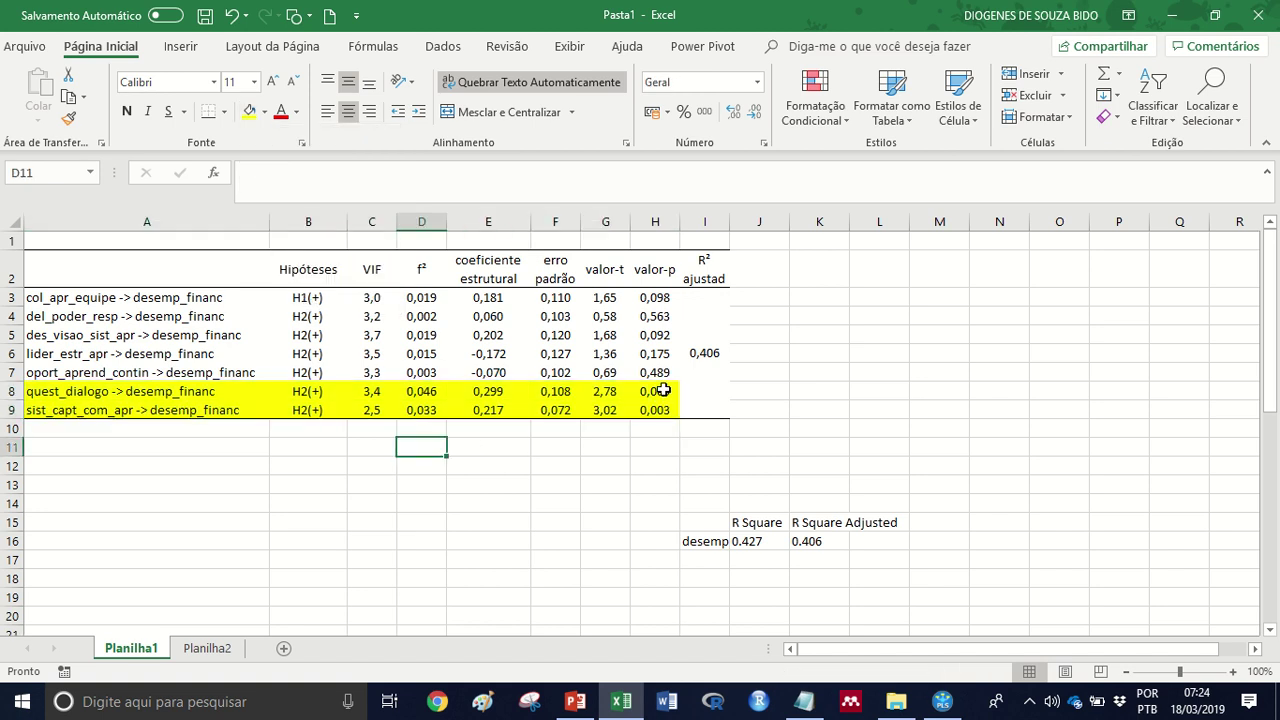
- Make the p-values in H8:H9 bold and increase their font size by one step
left_click_drag(658, 392, 663, 425)
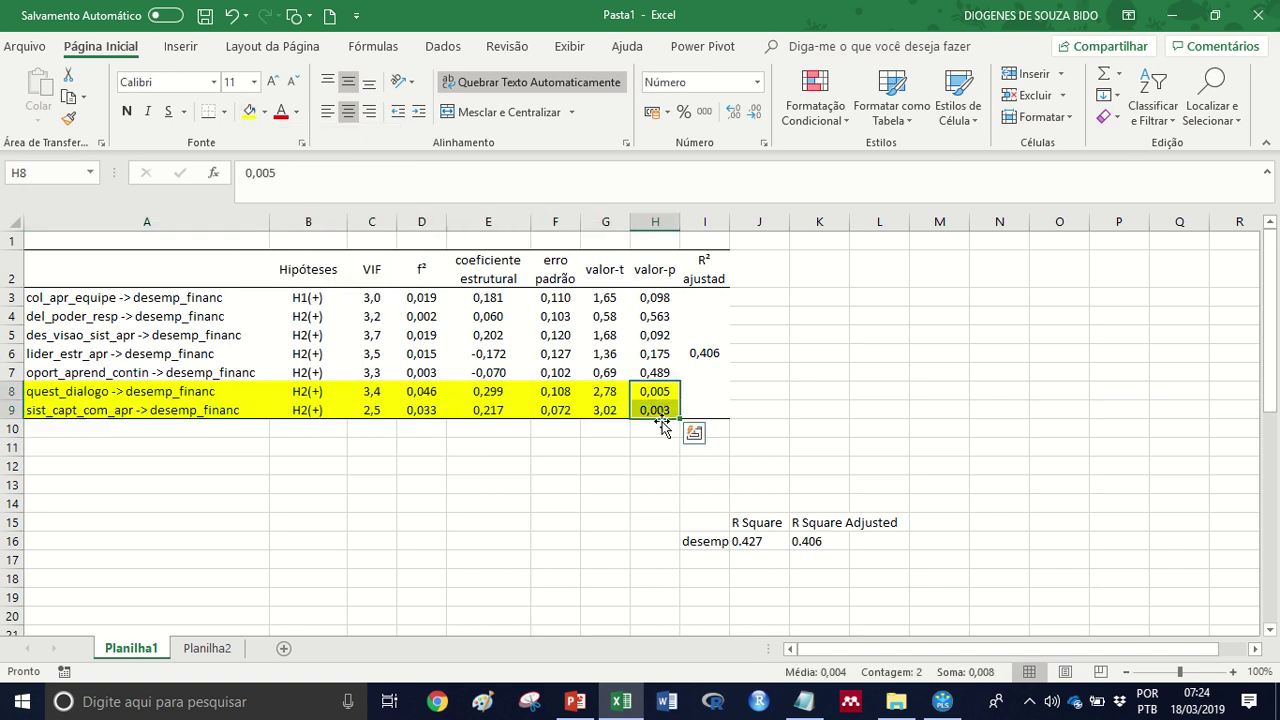
left_click(127, 112)
left_click(272, 81)
left_click(560, 464)
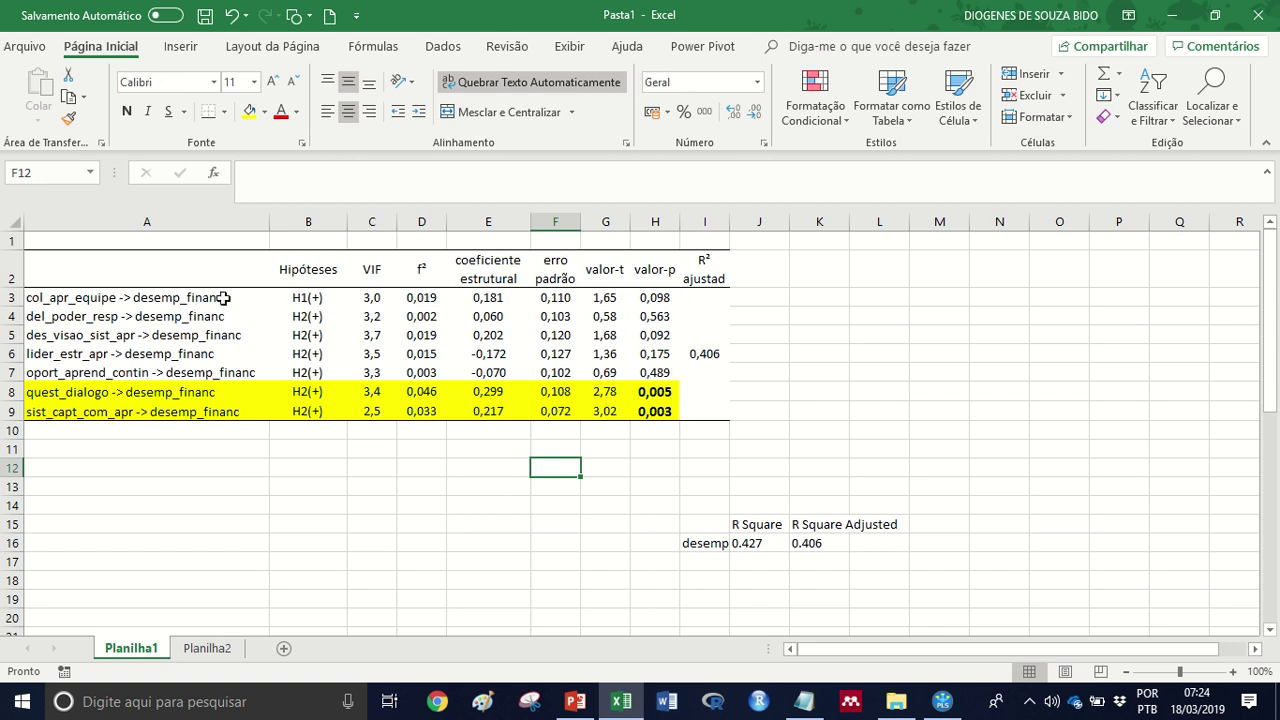
left_click_drag(205, 298, 656, 413)
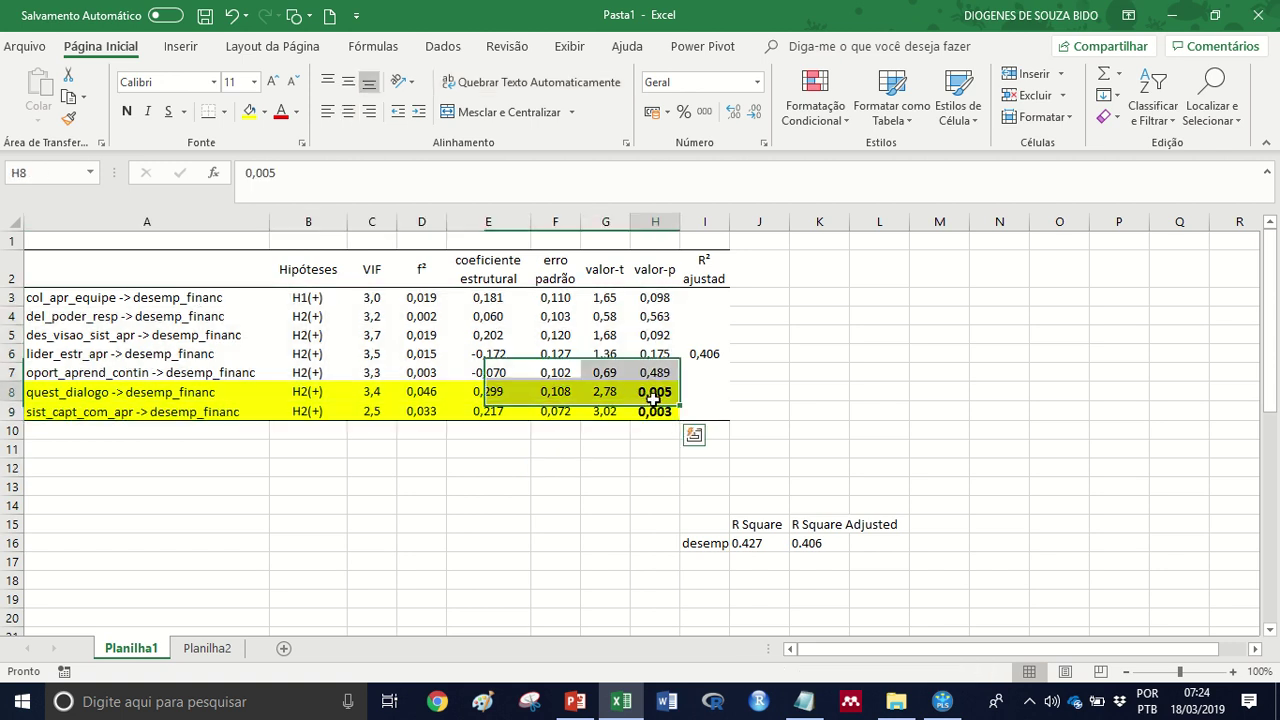
left_click(487, 486)
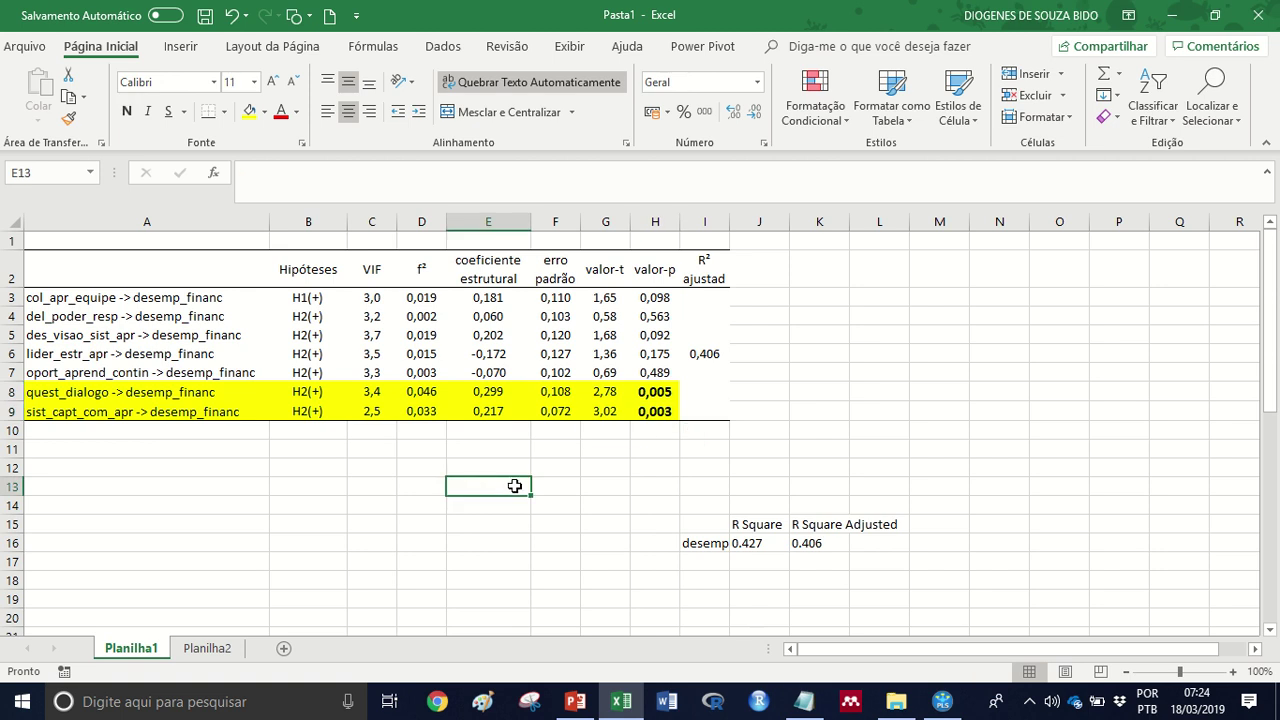
- Switch to SmartPLS and examine the Fornell-Larcker discriminant validity matrix and the ex2 path model
left_click(942, 701)
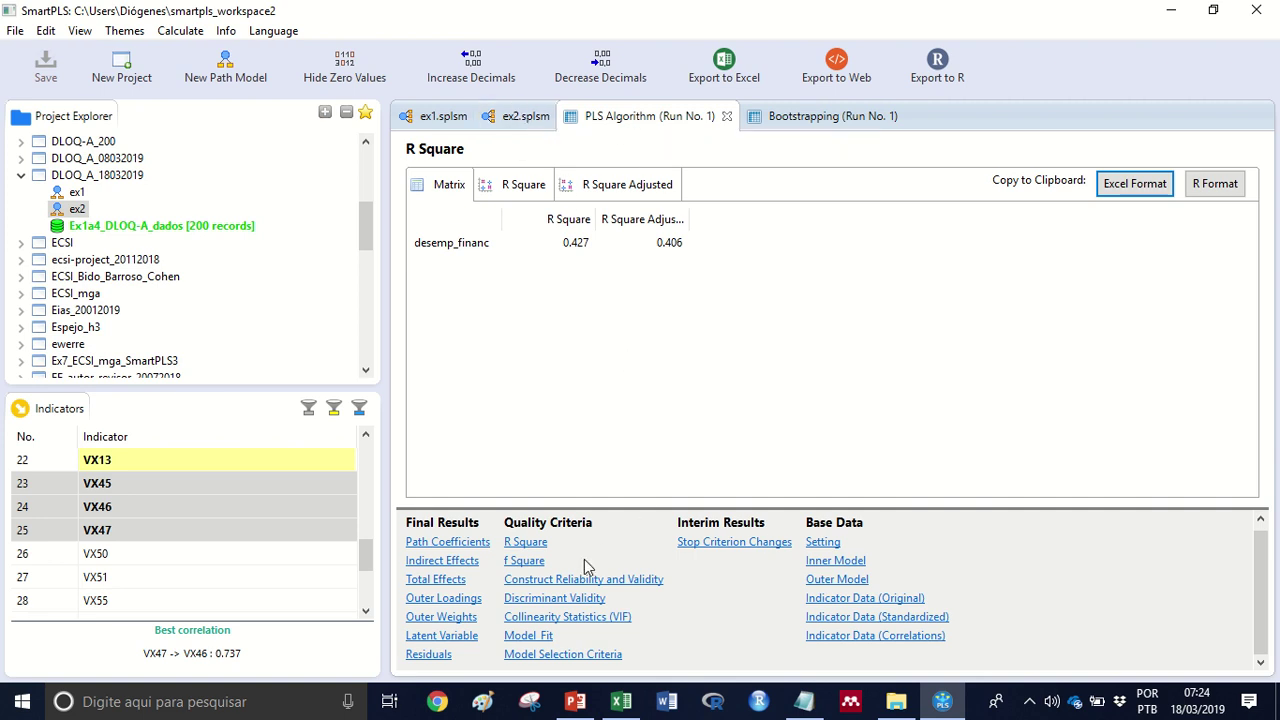
left_click(578, 600)
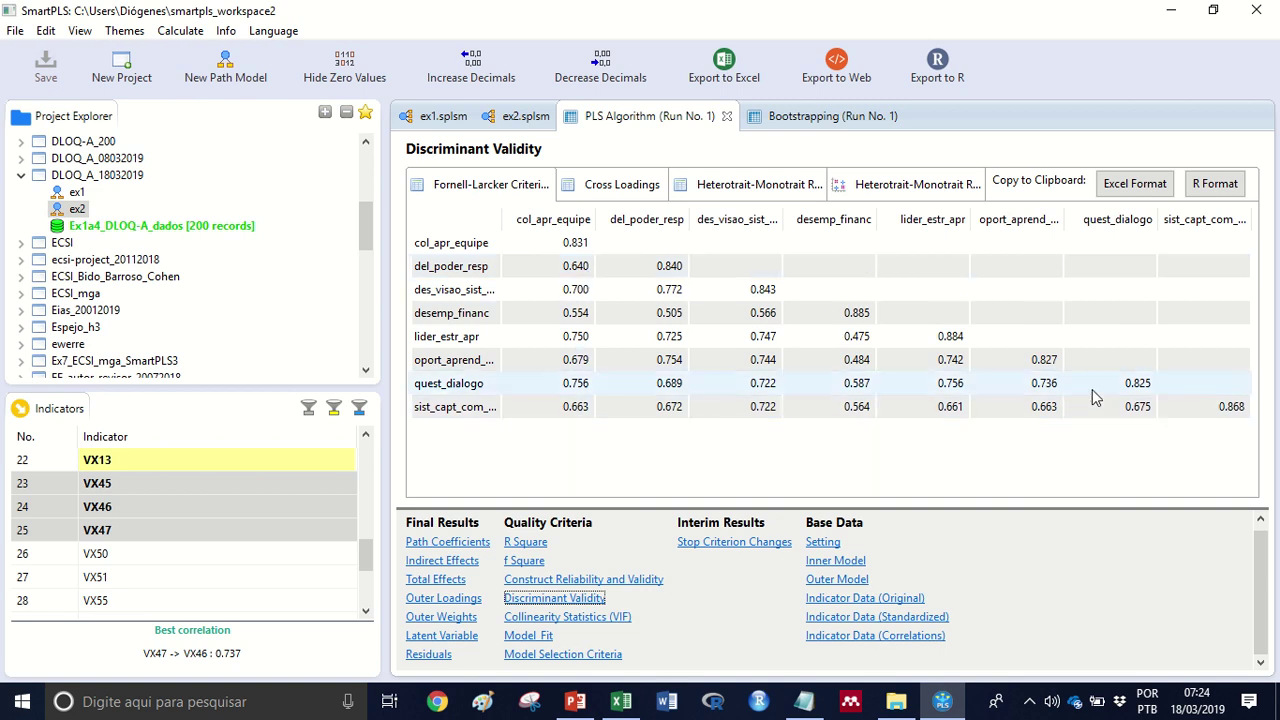
left_click(486, 120)
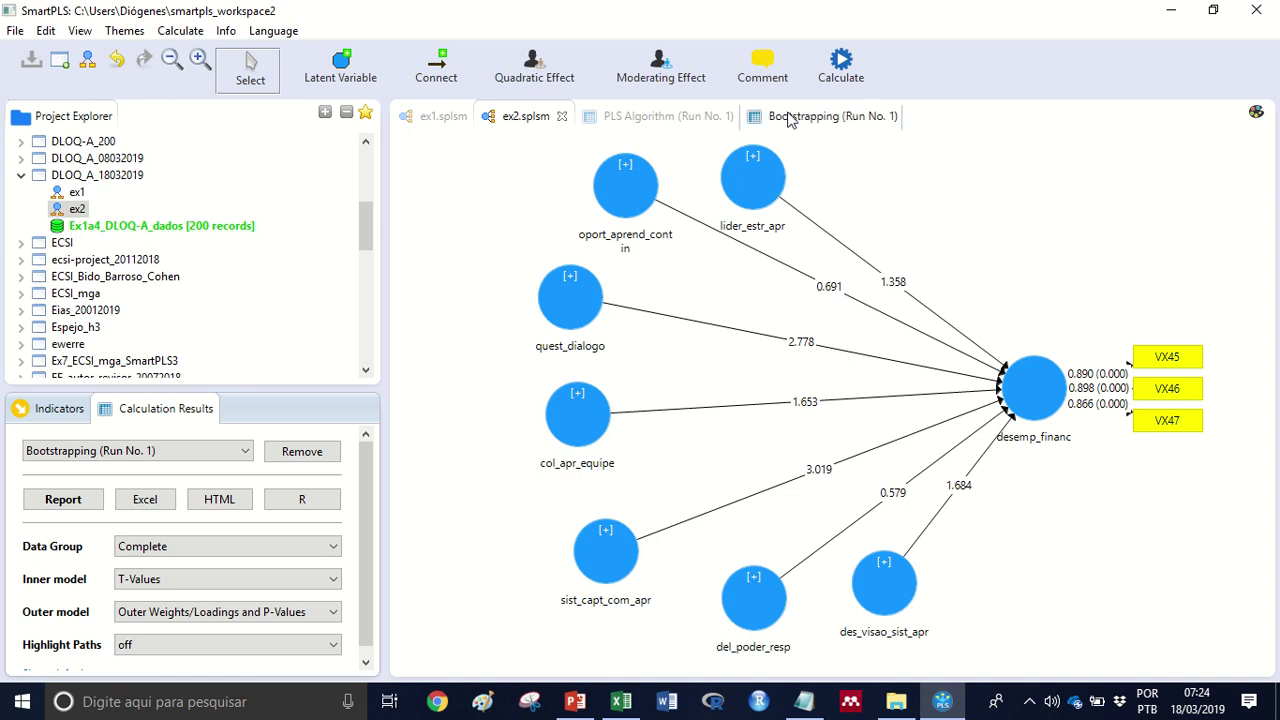
left_click(650, 116)
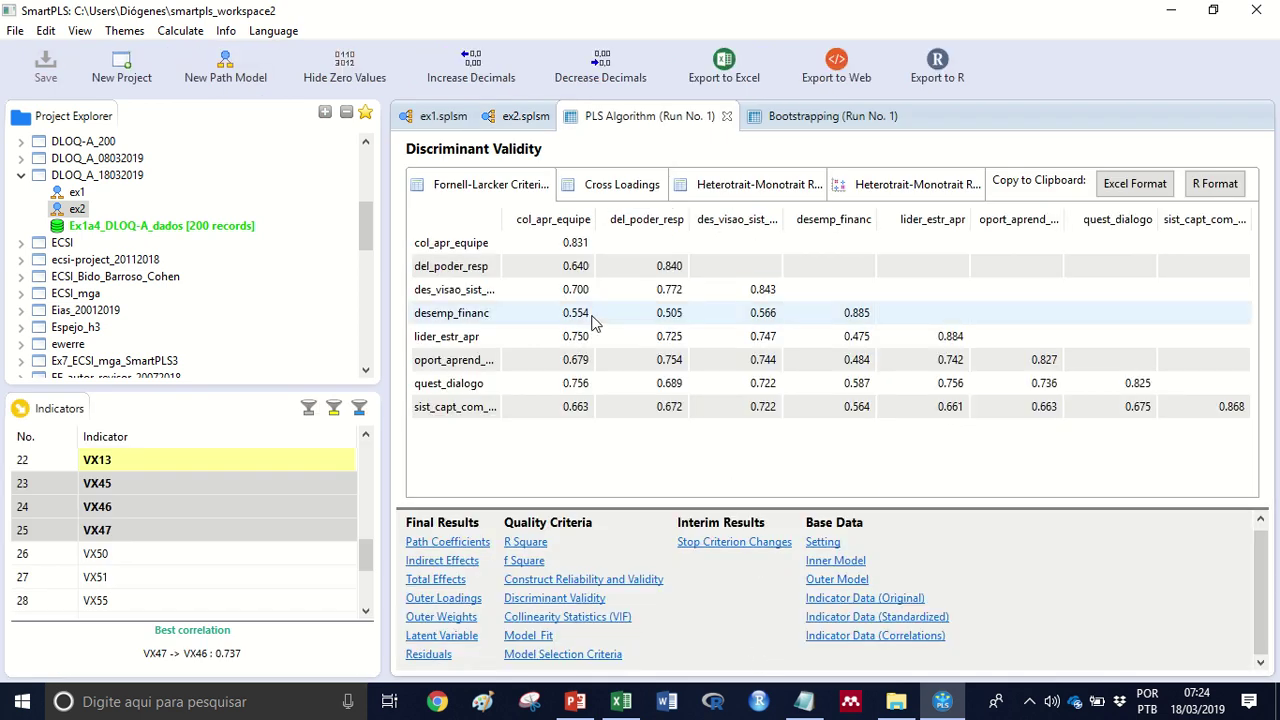
- Examine the inner VIF values of the constructs and the full list of outer VIF values in the collinearity statistics
left_click(620, 619)
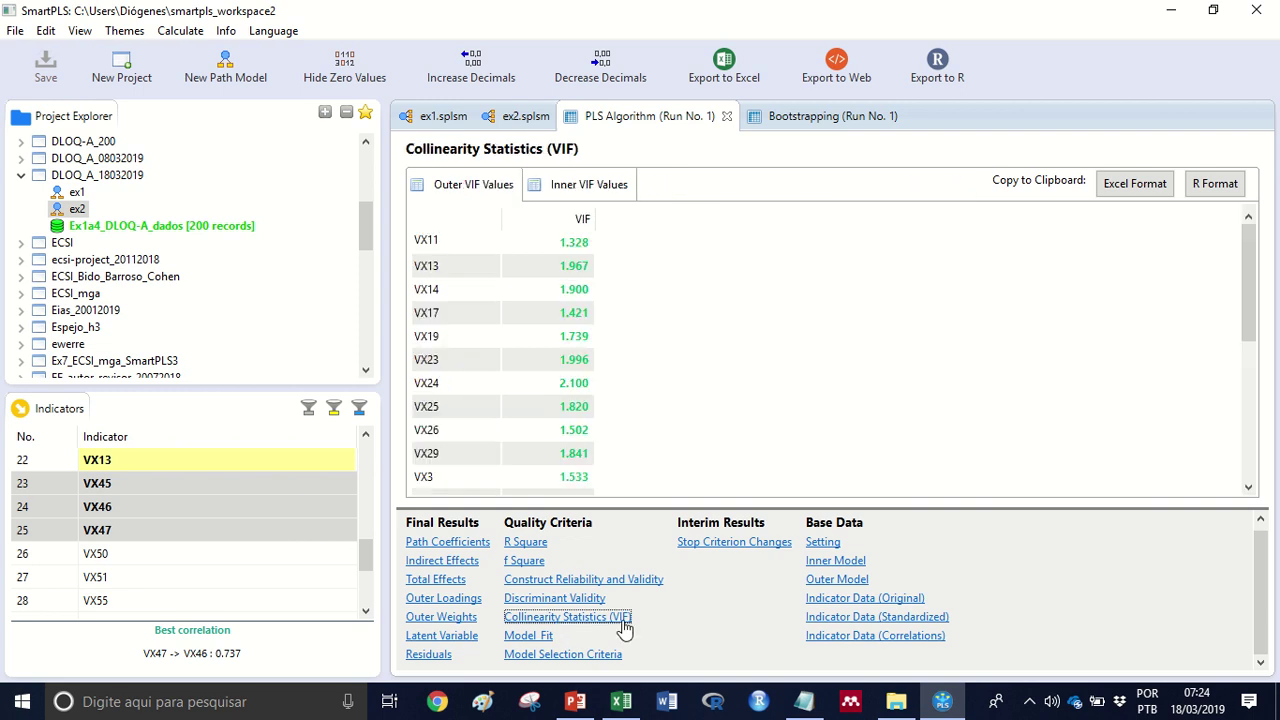
left_click(596, 190)
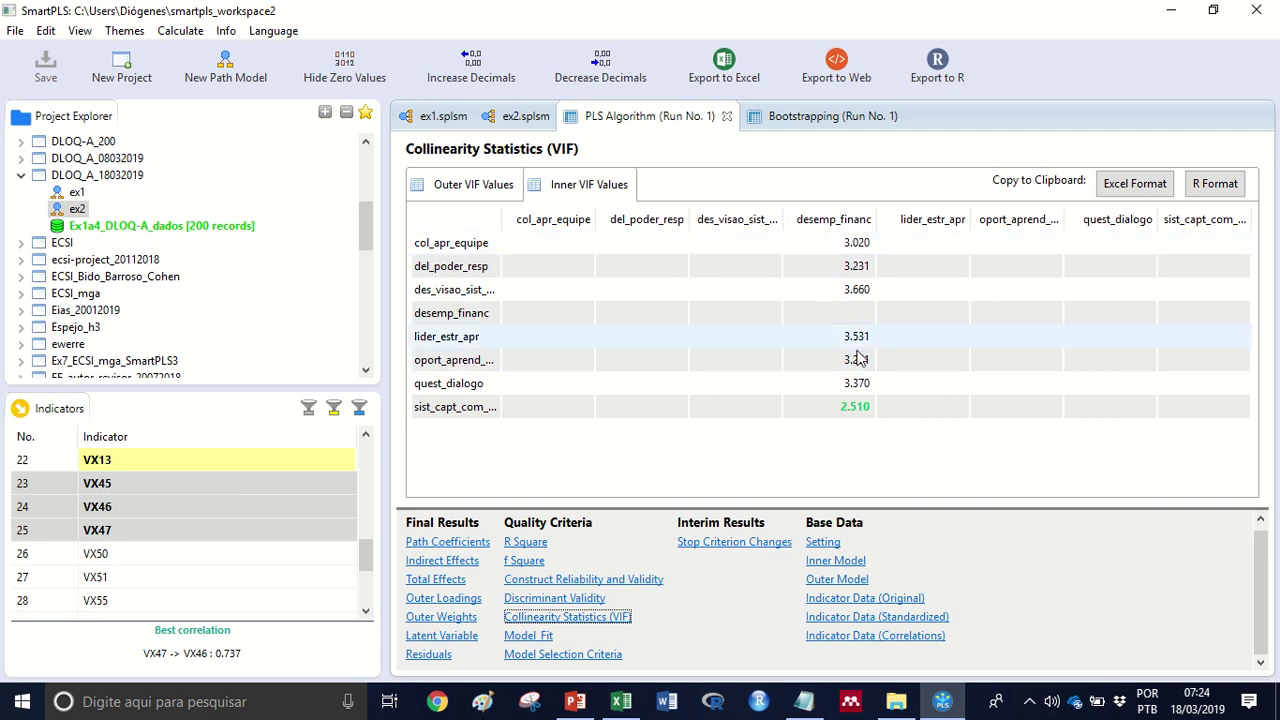
left_click(474, 189)
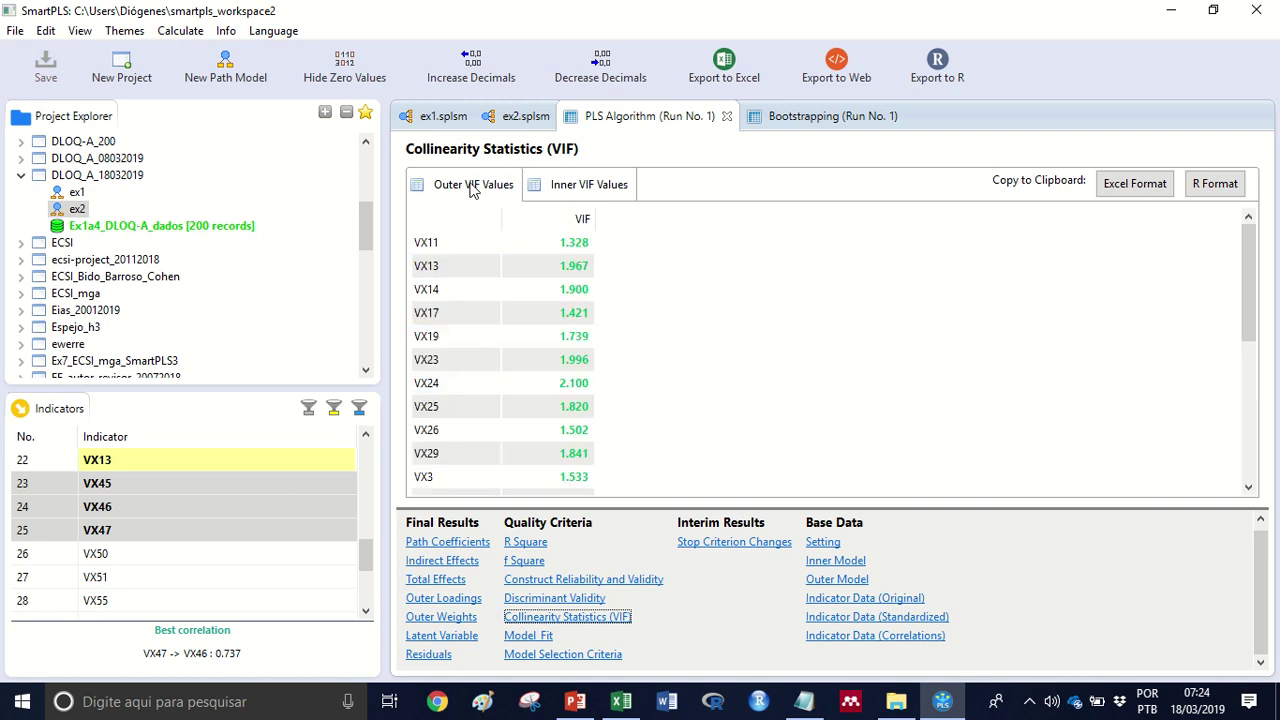
scroll(618, 391, "down", 6)
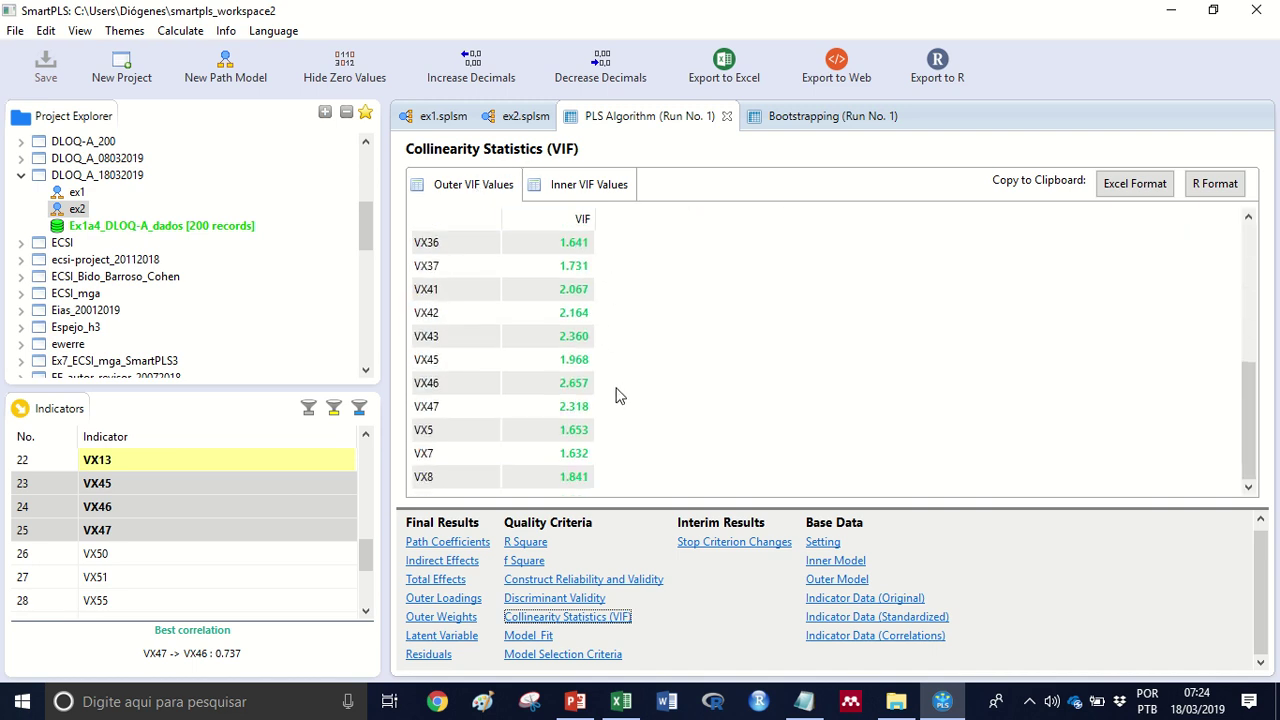
scroll(614, 456, "up", 5)
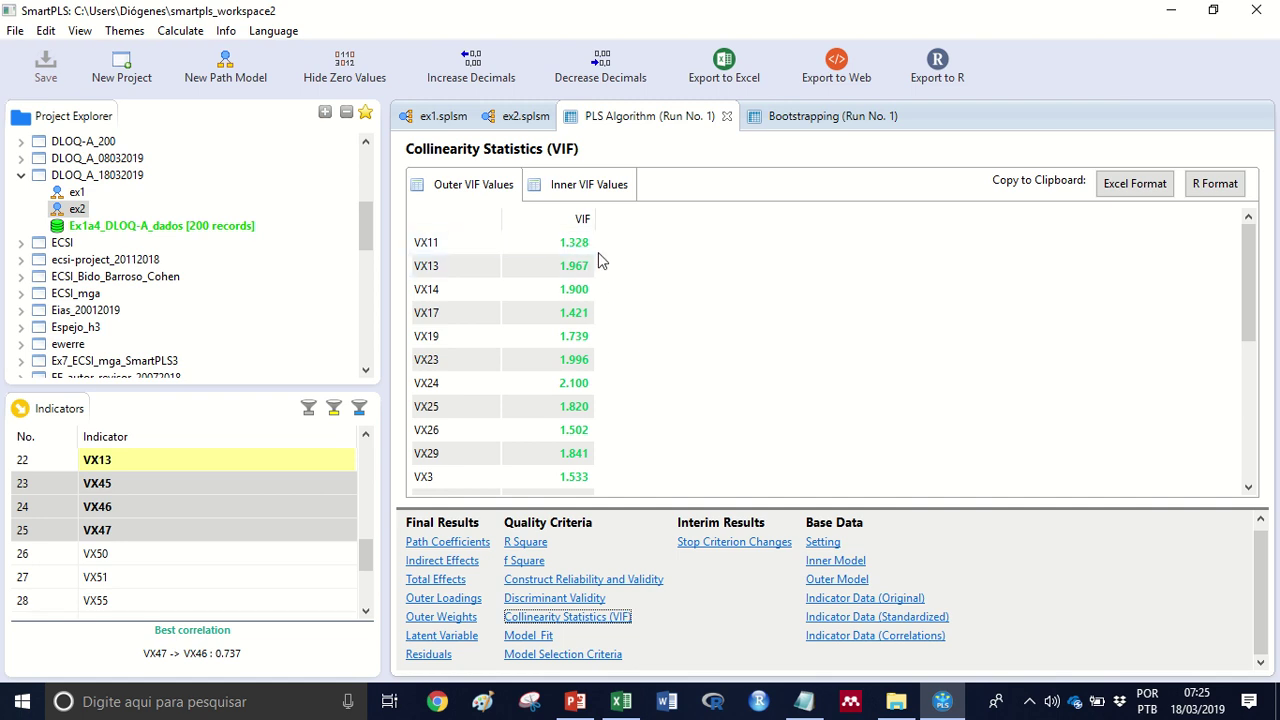
- Review the inner VIF values of the constructs and switch to Excel to examine the structural relationships in A3:A9 of the results table
left_click(586, 184)
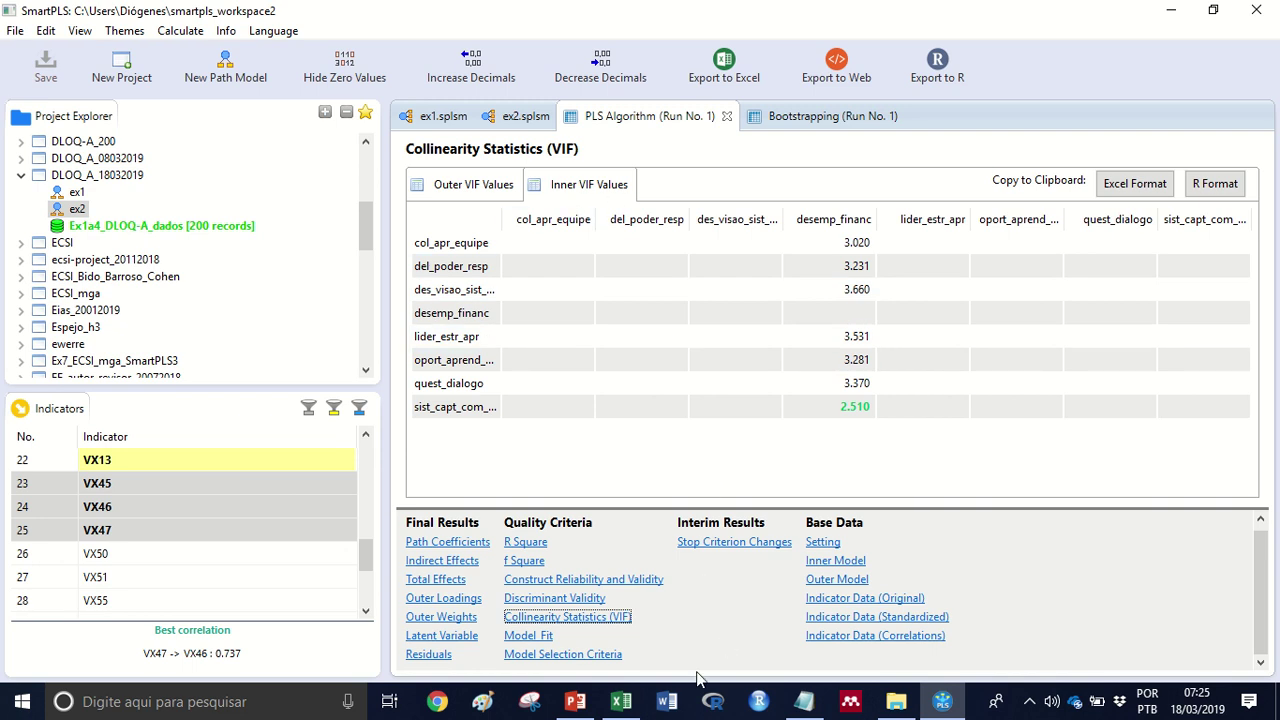
left_click(621, 701)
left_click(541, 527)
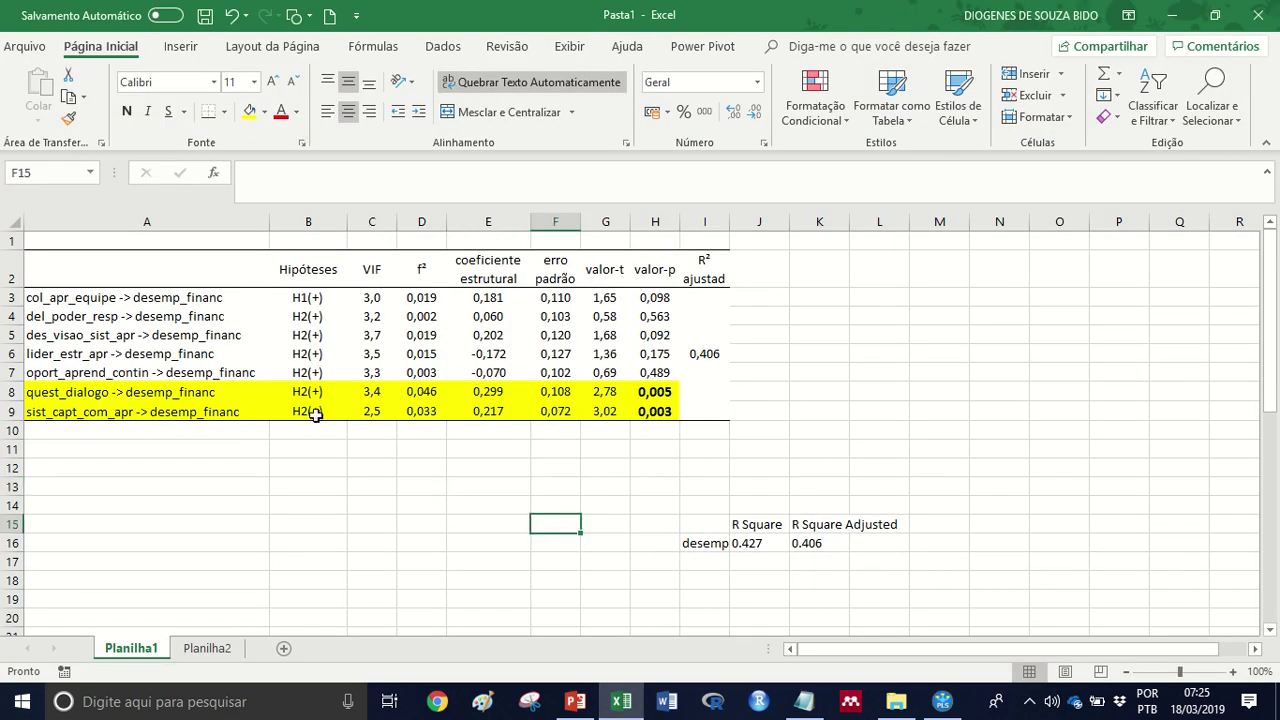
left_click_drag(230, 297, 232, 415)
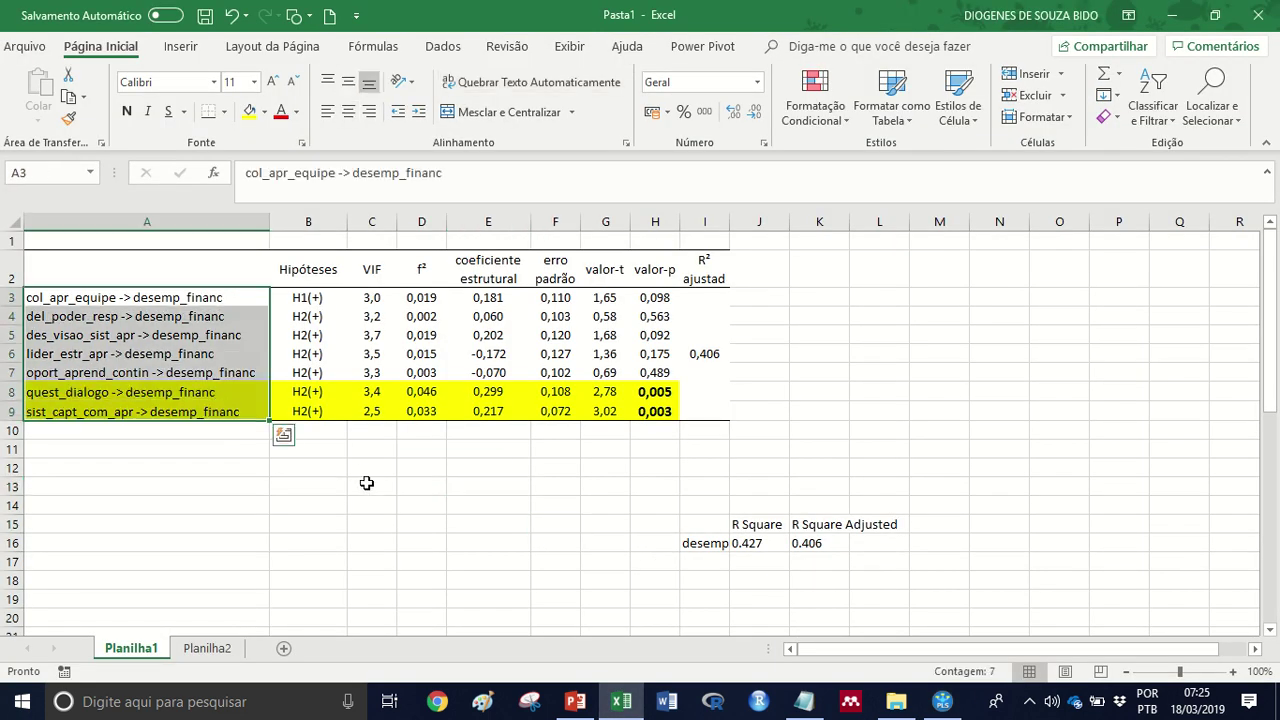
left_click(368, 484)
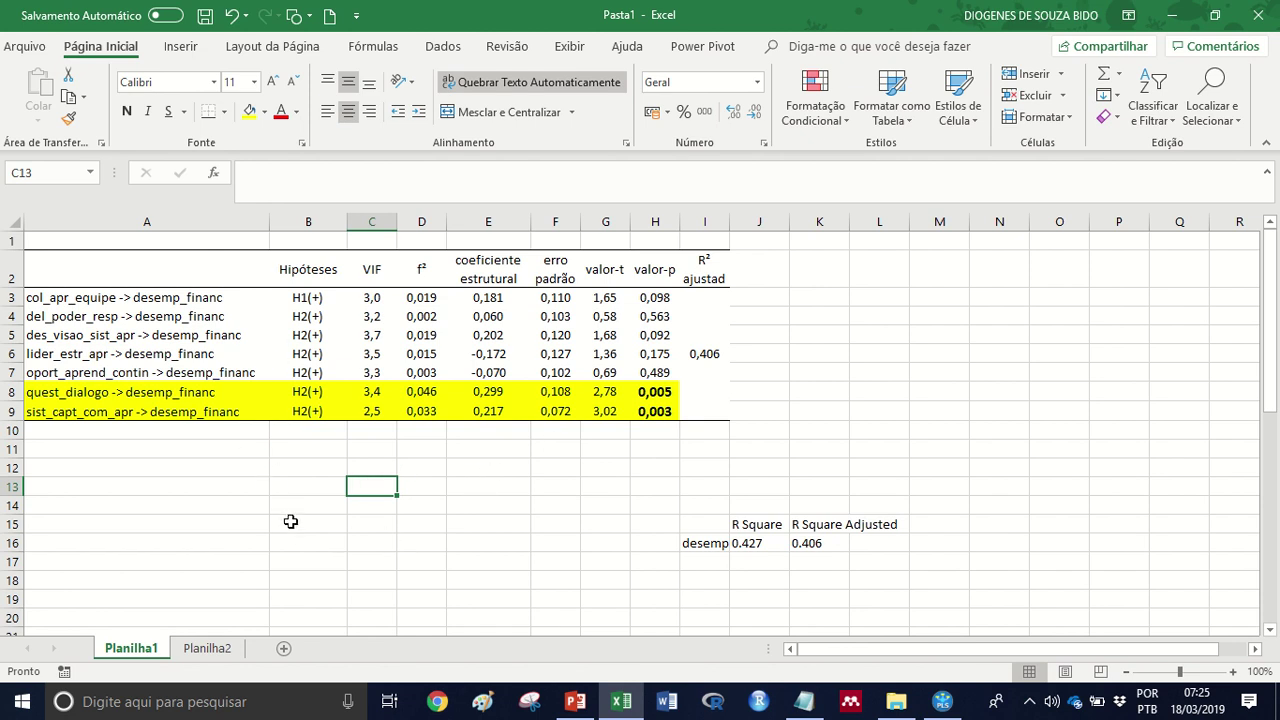
left_click(526, 549)
left_click(545, 521)
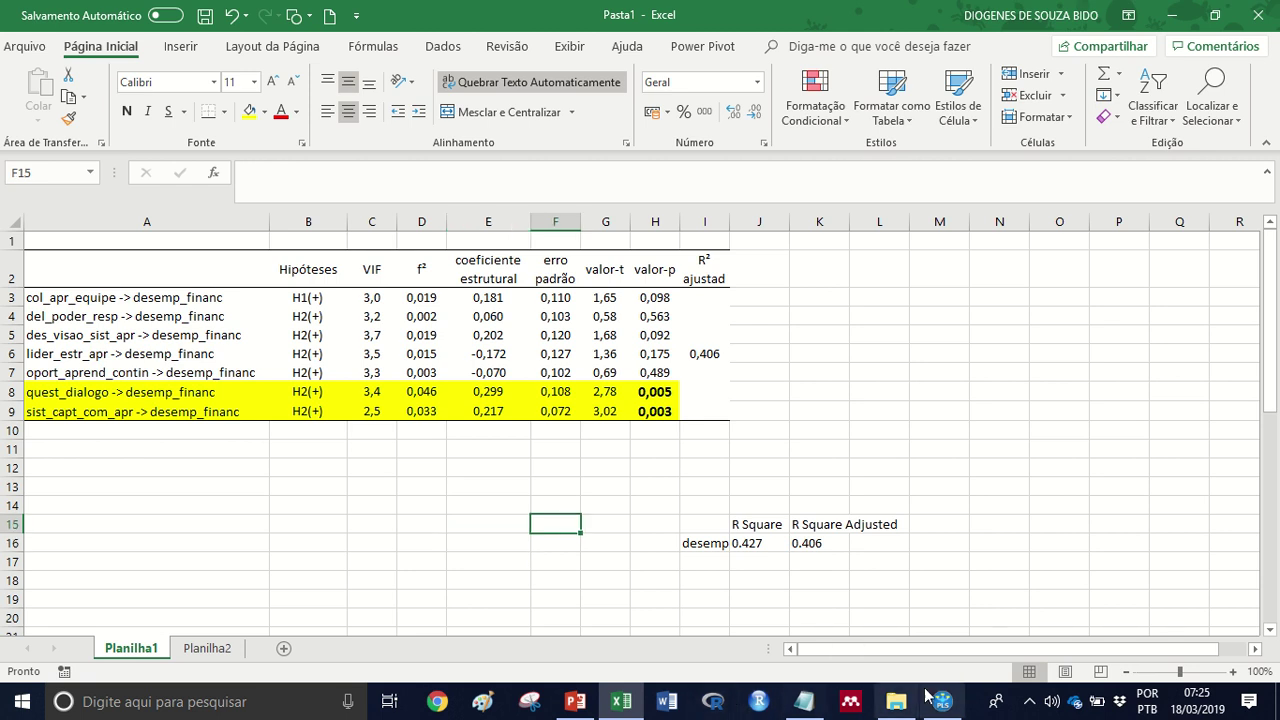
- Switch to the Ex2_SmartPLS3.pptx presentation in PowerPoint and view the results table on slide 4 and the closing slide 5
left_click(575, 701)
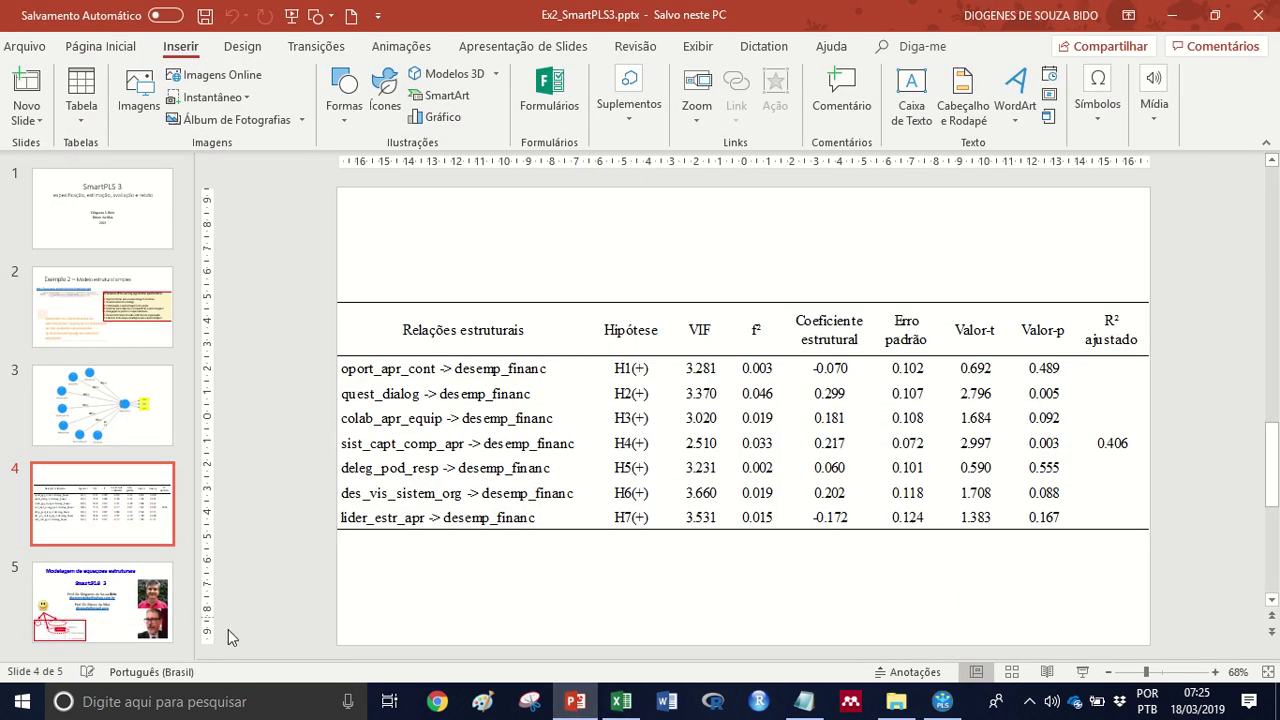
scroll(228, 637, "down", 1)
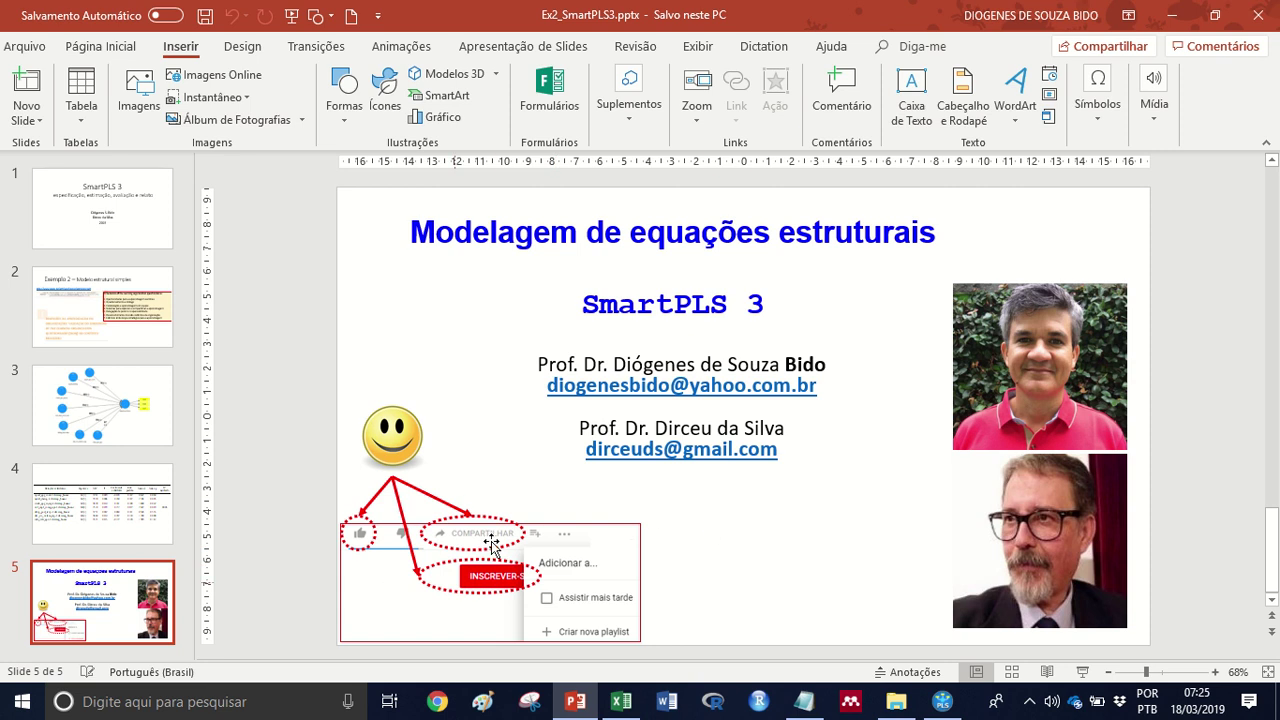